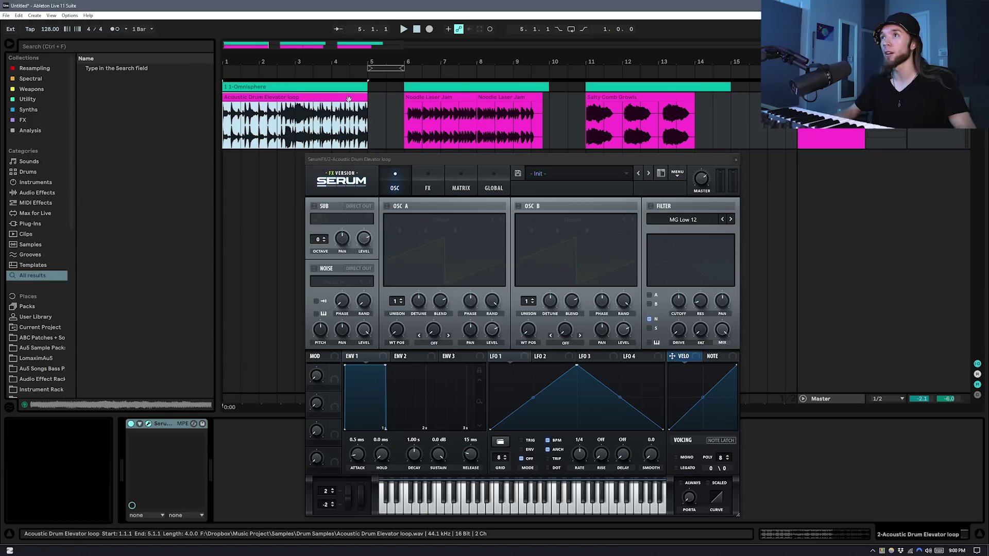
- Play the drum loop with the Noodle Laser Jam and Salty Comb Growls clips
{"action": "key", "text": "space"}
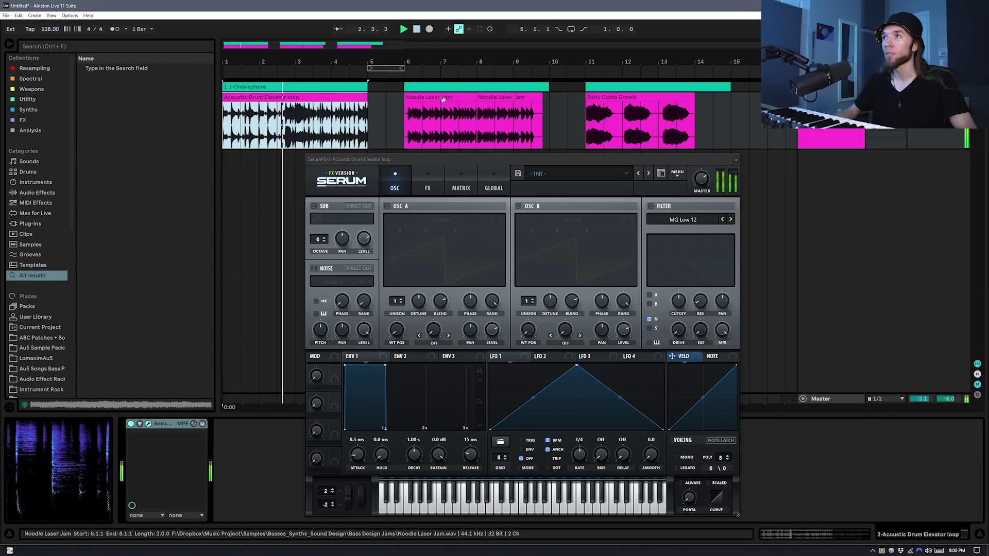
{"action": "left_click", "coordinate": [433, 97]}
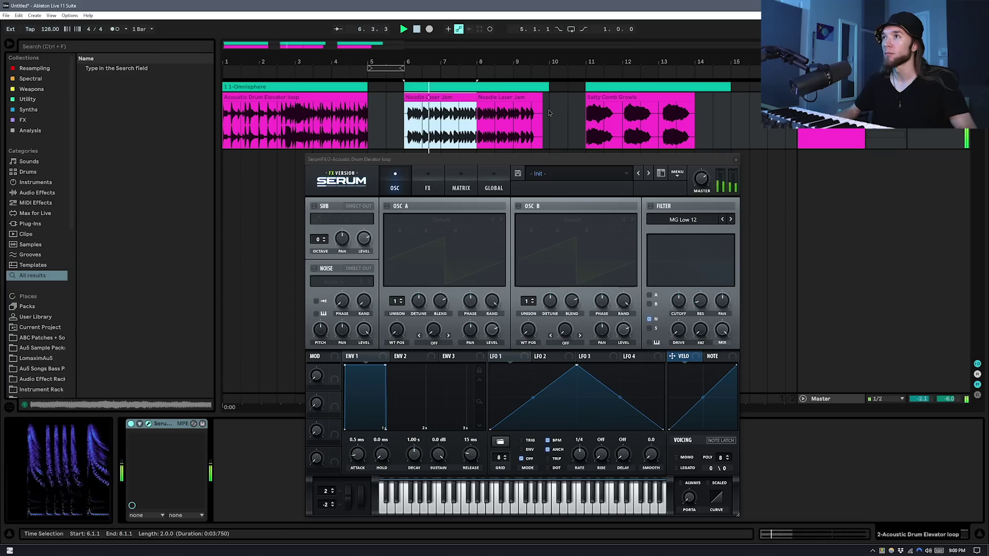
{"action": "left_click", "coordinate": [615, 98]}
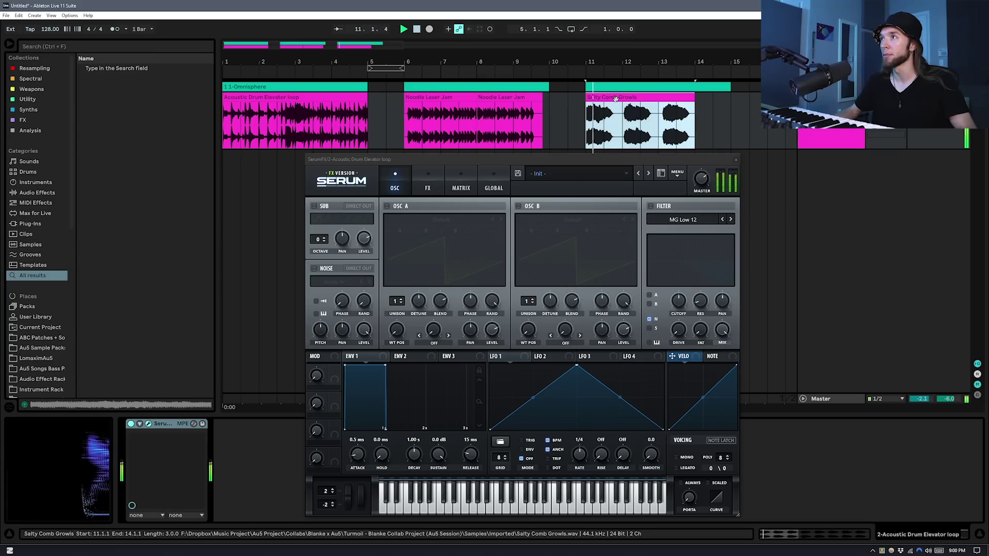
{"action": "left_click", "coordinate": [624, 122]}
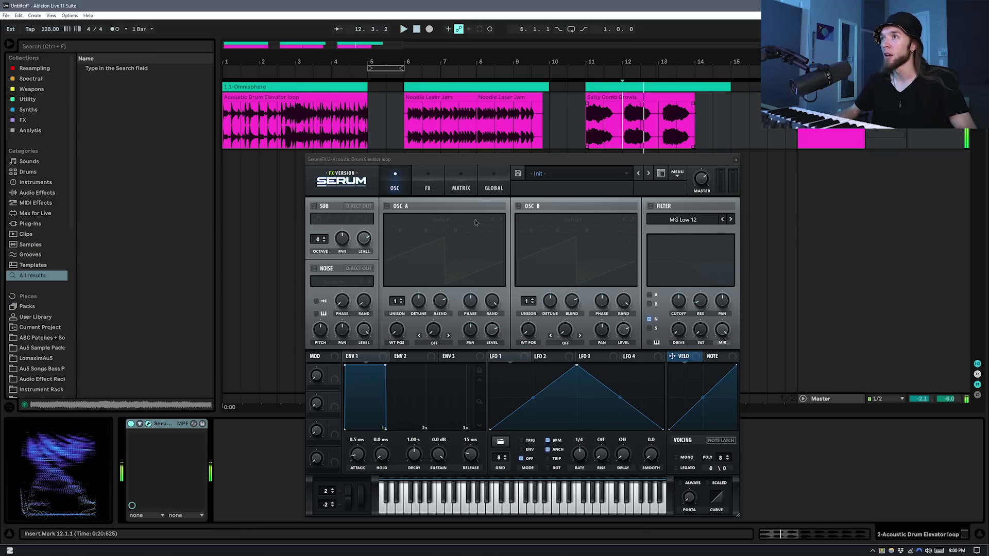
- On Serum's FX page, toggle Distortion, then enable and disable Flanger, Phaser, Chorus and Delay
{"action": "left_click", "coordinate": [428, 188]}
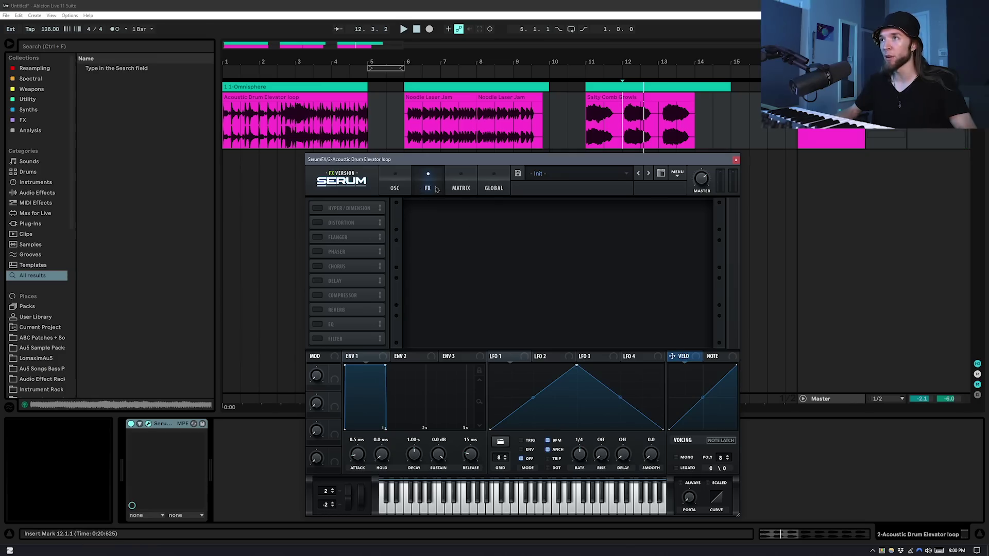
{"action": "left_click", "coordinate": [317, 224]}
{"action": "left_click", "coordinate": [319, 227]}
{"action": "left_click", "coordinate": [317, 237]}
{"action": "left_click", "coordinate": [317, 251]}
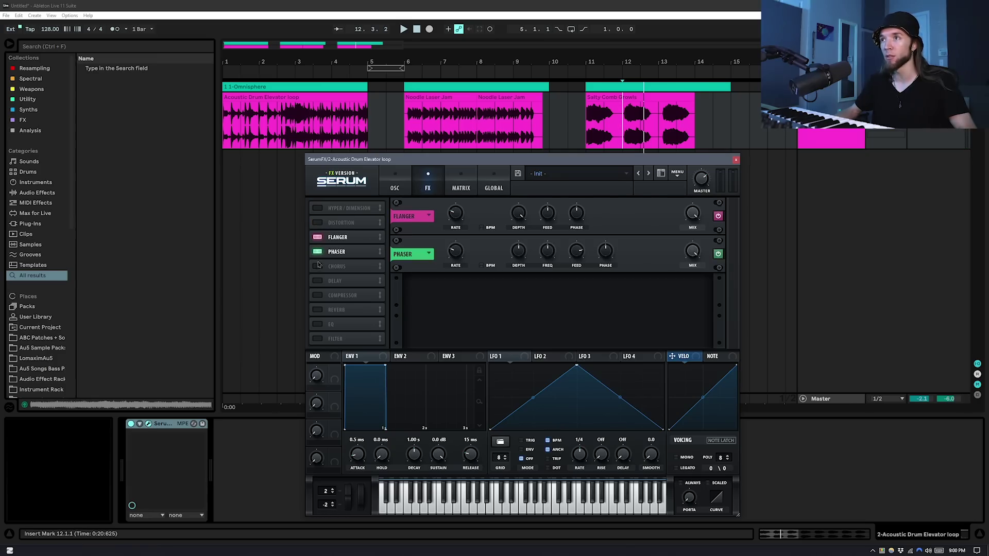
{"action": "left_click", "coordinate": [317, 266]}
{"action": "left_click", "coordinate": [317, 280]}
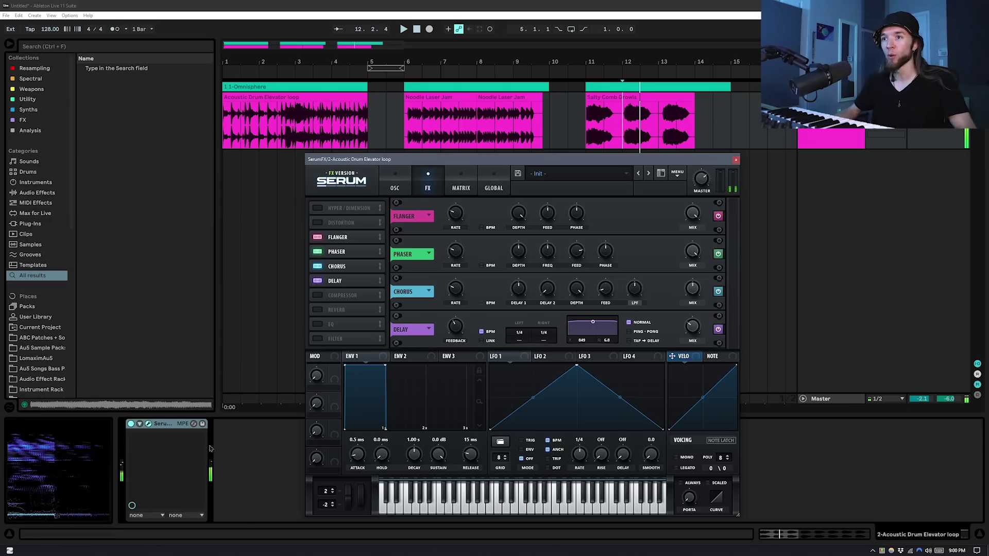
{"action": "left_click", "coordinate": [317, 237]}
{"action": "left_click", "coordinate": [317, 252]}
{"action": "left_click", "coordinate": [318, 266]}
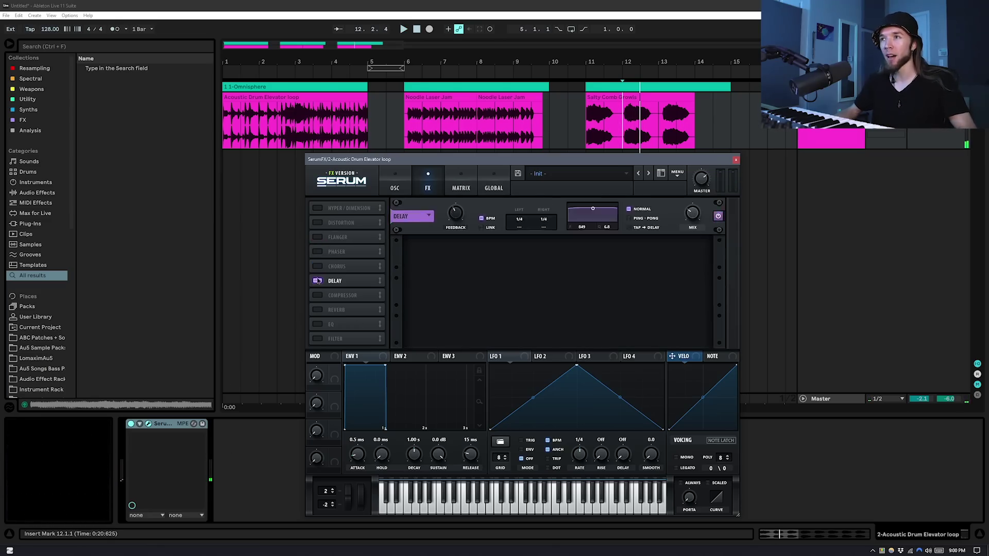
{"action": "left_click", "coordinate": [318, 280]}
- Set Serum's noise oscillator to Audio In, enable the MG Low 12 filter, and play the loop
{"action": "left_click", "coordinate": [396, 177]}
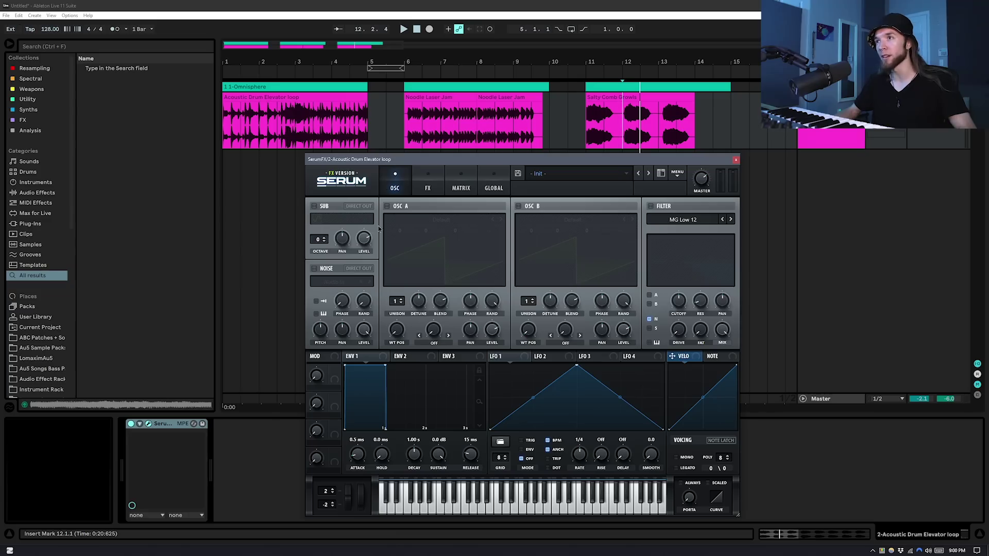
{"action": "left_click", "coordinate": [345, 289]}
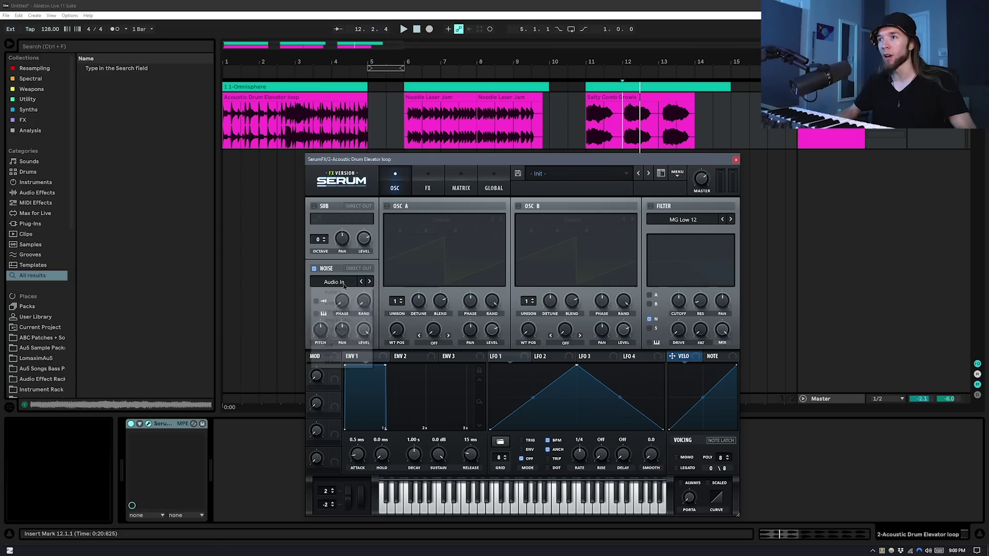
{"action": "left_click", "coordinate": [339, 288]}
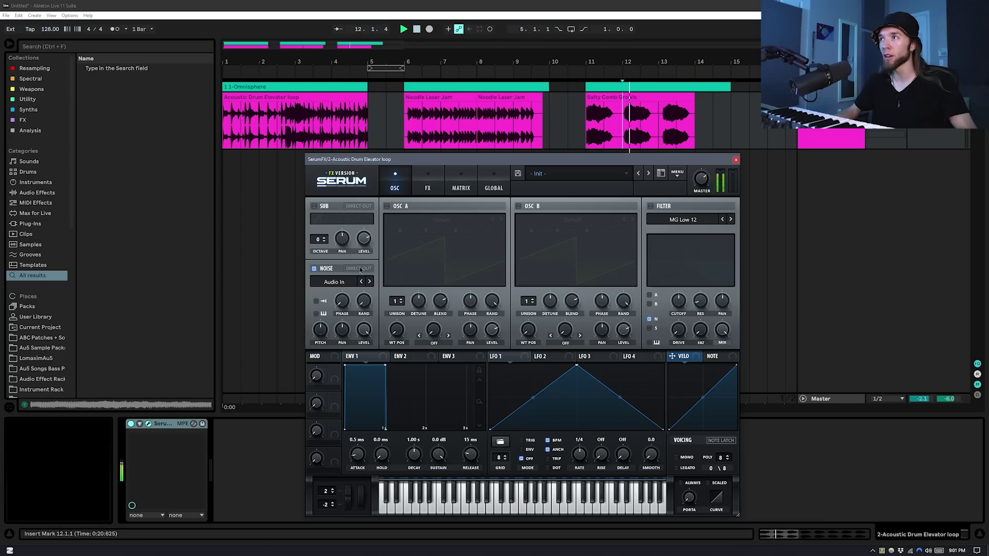
{"action": "left_click", "coordinate": [246, 119]}
{"action": "left_click", "coordinate": [656, 206]}
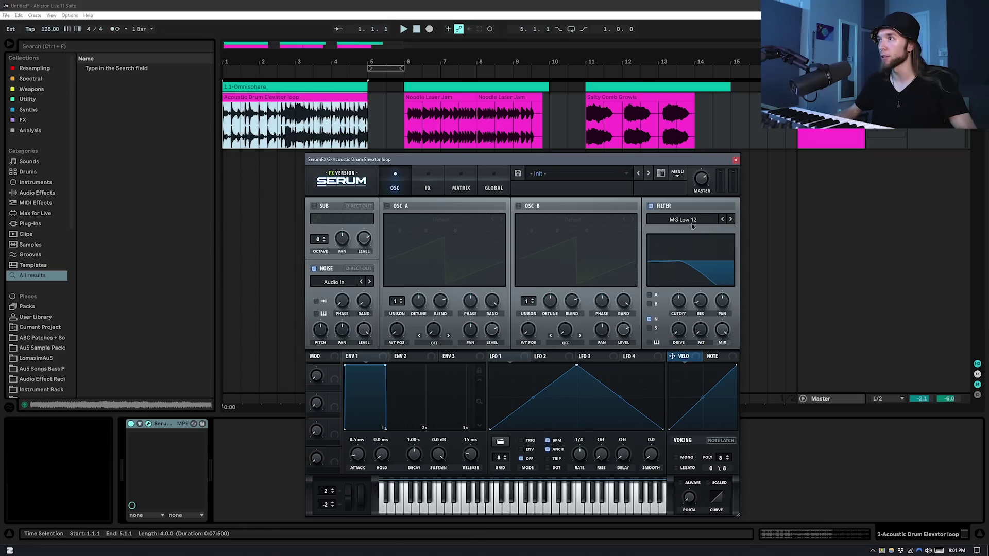
{"action": "key", "text": "space"}
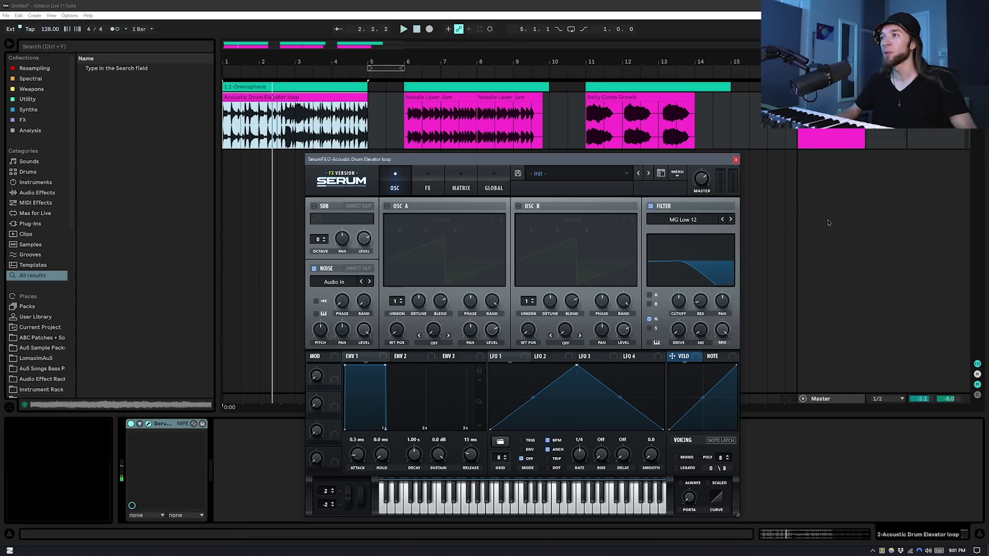
{"action": "key", "text": "space"}
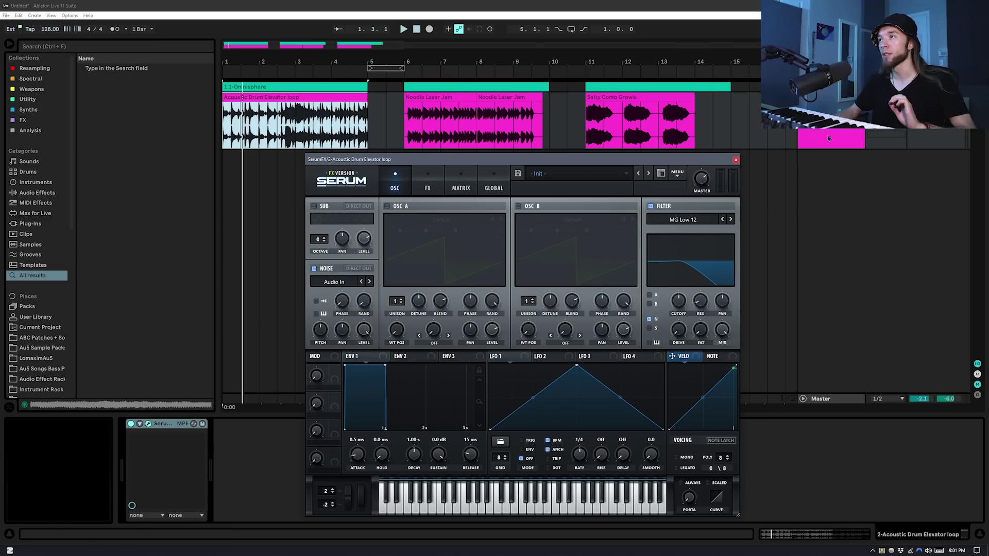
- Route the 1-Omnisphere MIDI track's output to 2-Acoustic Drum Elevator loop, then refocus Serum
{"action": "left_click", "coordinate": [803, 86]}
{"action": "left_click", "coordinate": [833, 87]}
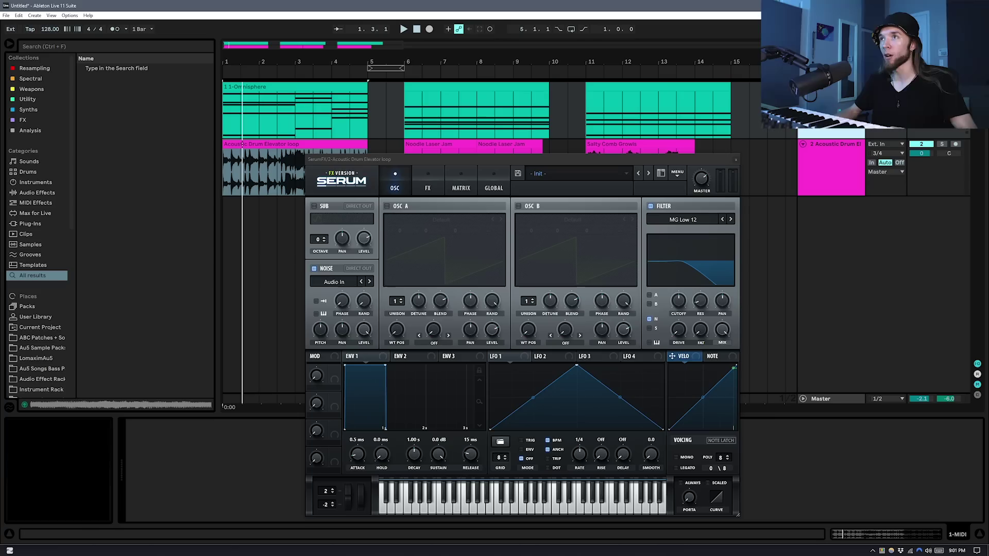
{"action": "left_click", "coordinate": [298, 90]}
{"action": "left_click", "coordinate": [885, 115]}
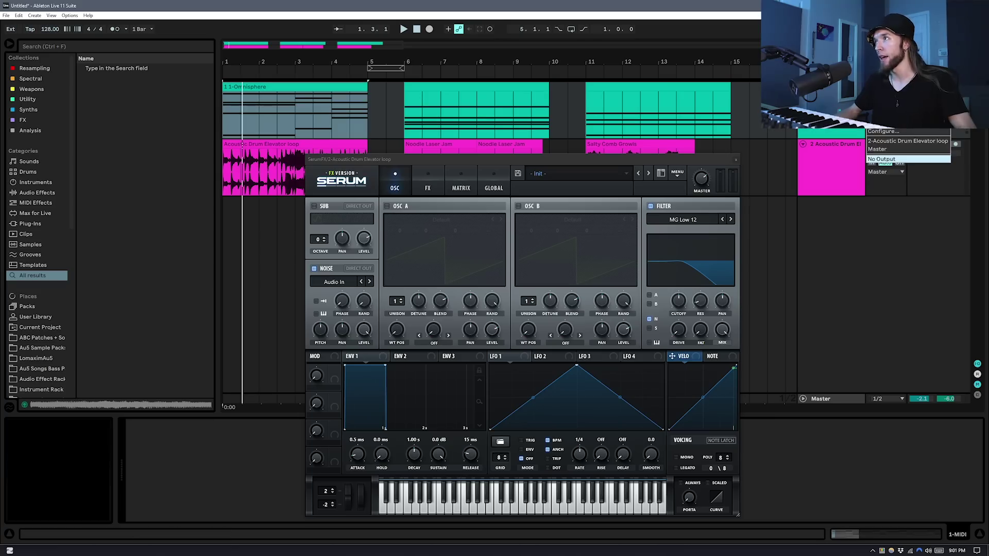
{"action": "left_click", "coordinate": [443, 126]}
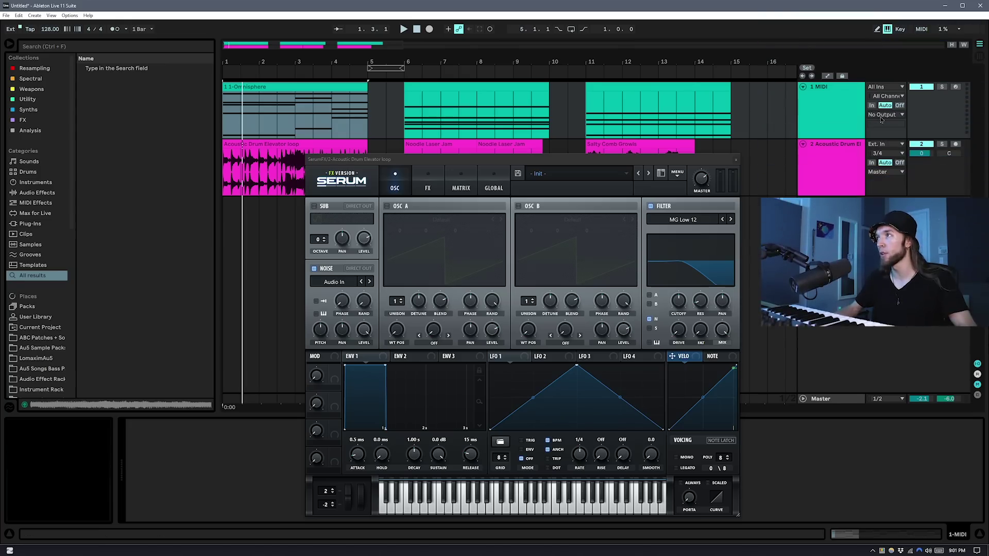
{"action": "left_click", "coordinate": [875, 115]}
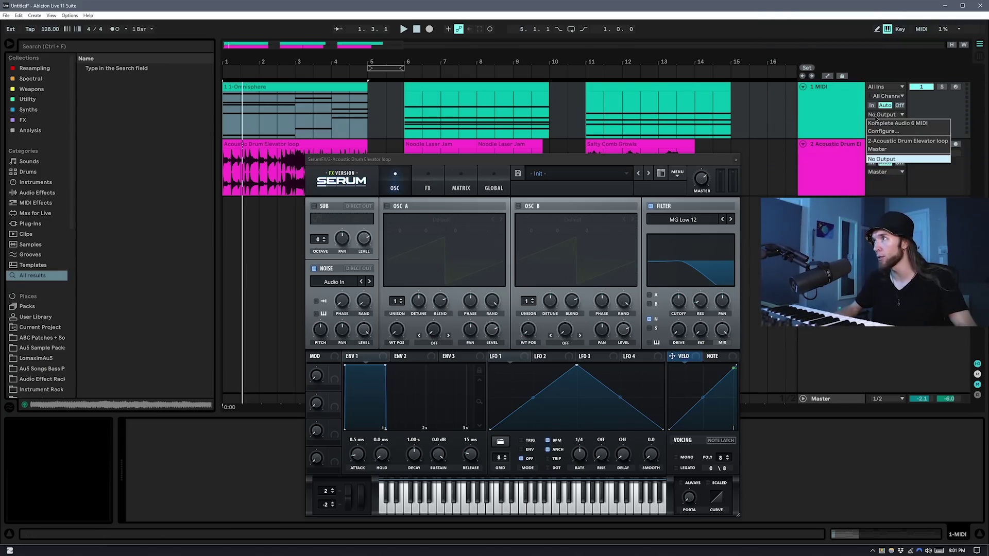
{"action": "left_click", "coordinate": [896, 141]}
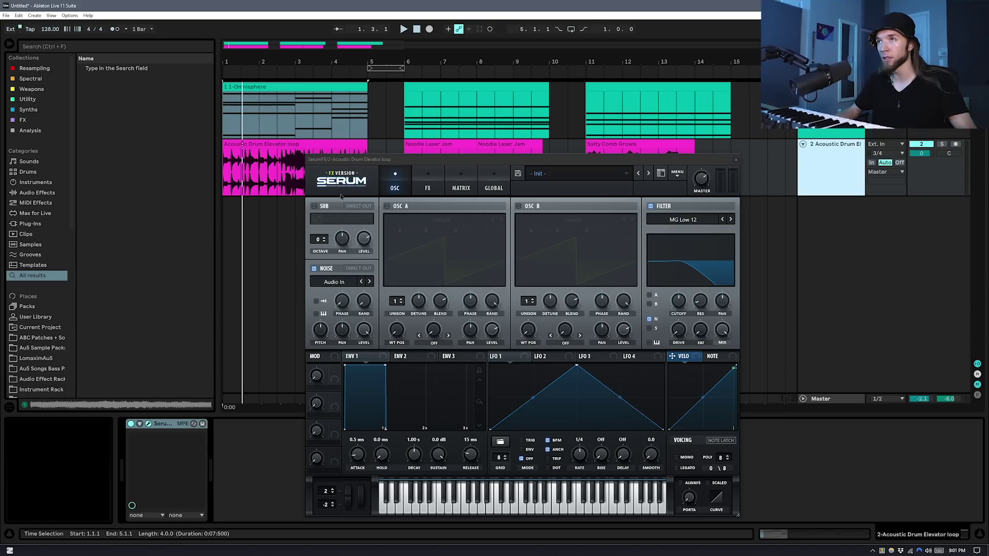
{"action": "left_click", "coordinate": [232, 153]}
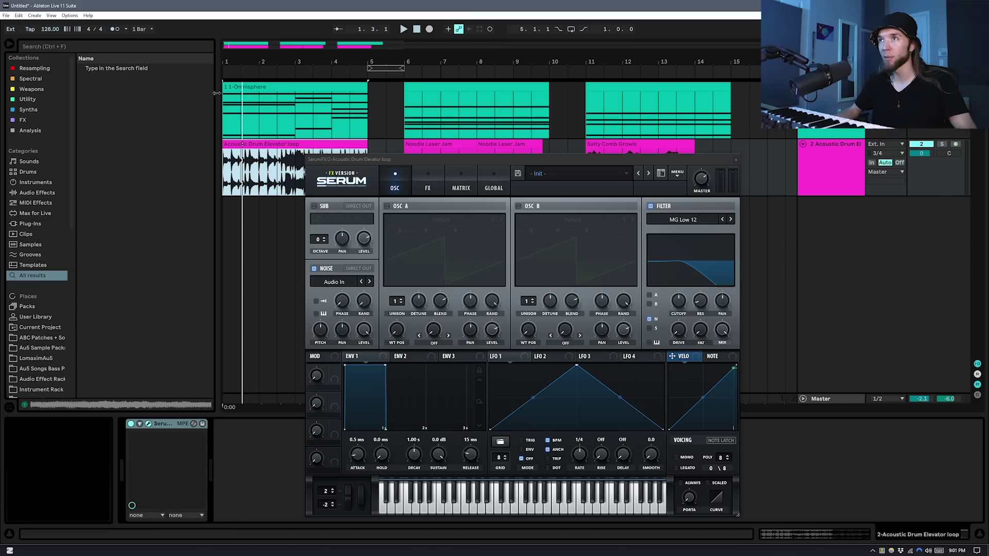
{"action": "left_click", "coordinate": [371, 335]}
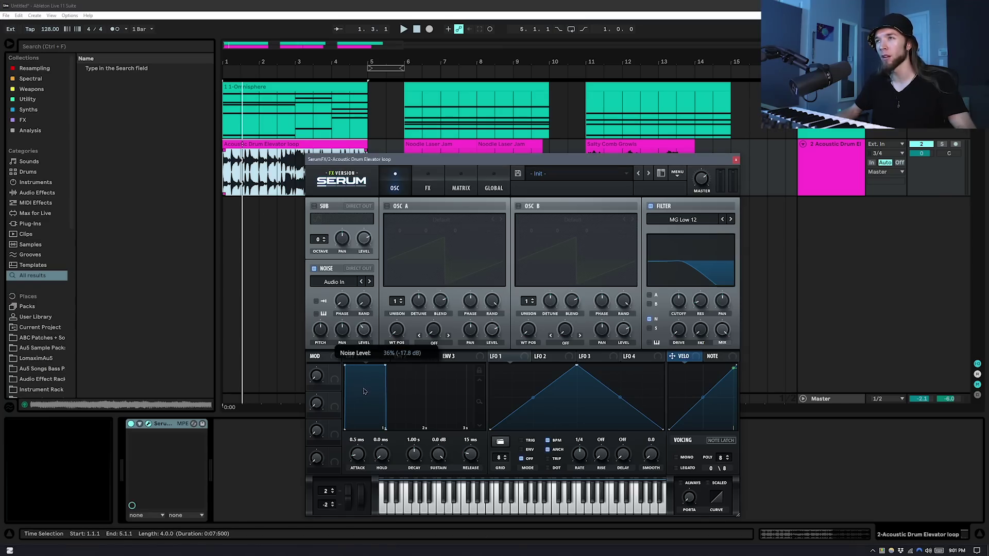
- Audition a cutoff sweep, open the Omnisphere clip's notes, and bring up the drum track's Serum FX
{"action": "key", "text": "space"}
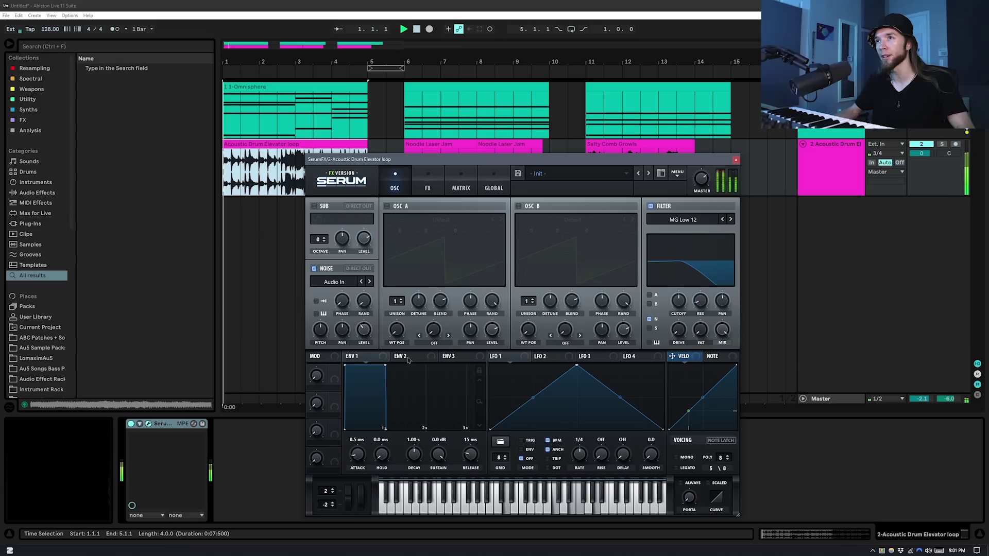
{"action": "left_click_drag", "start_coordinate": [678, 307], "coordinate": [696, 273]}
{"action": "key", "text": "space"}
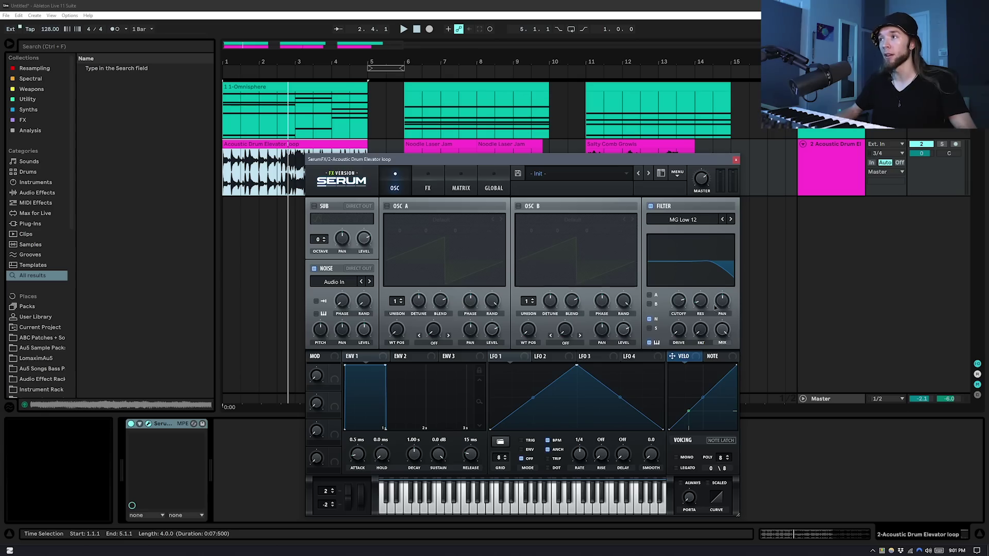
{"action": "left_click", "coordinate": [256, 102]}
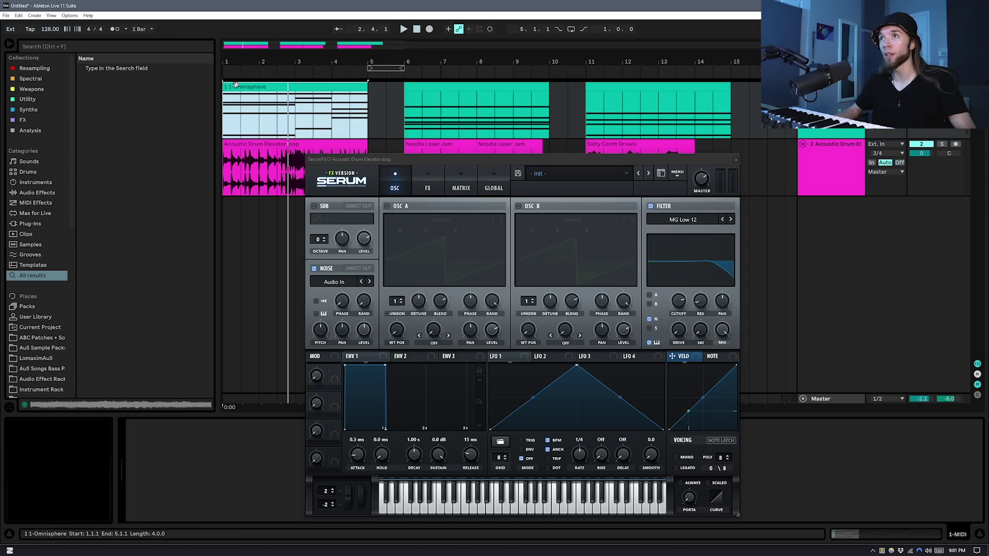
{"action": "double_click", "coordinate": [236, 85]}
{"action": "left_click_drag", "start_coordinate": [426, 159], "coordinate": [462, 136]}
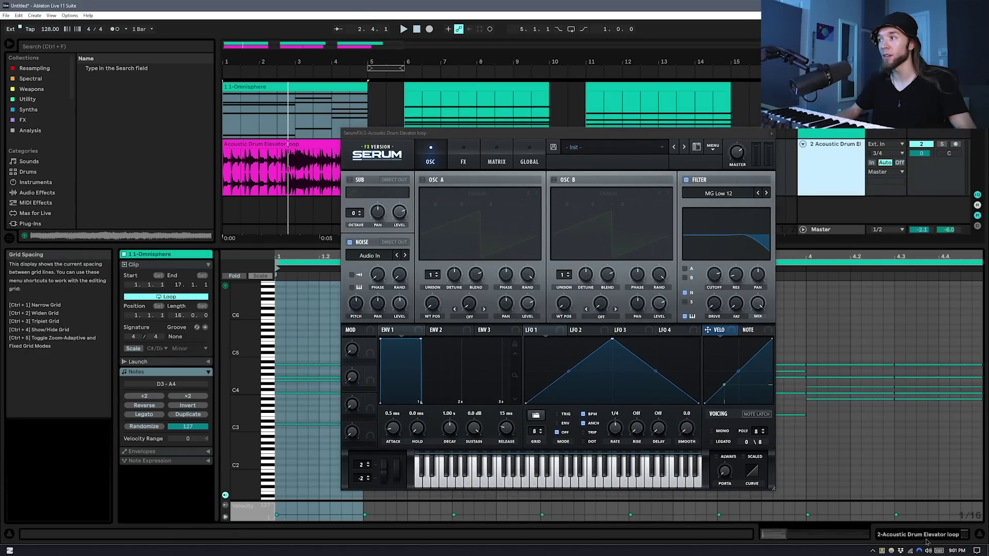
{"action": "left_click", "coordinate": [925, 536]}
{"action": "left_click_drag", "start_coordinate": [702, 133], "coordinate": [695, 141]}
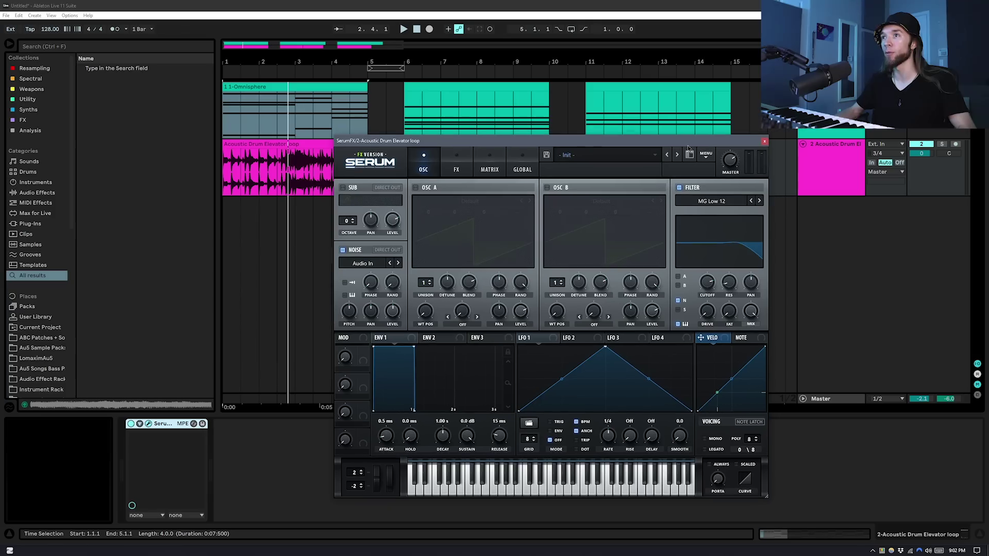
- Lower the cutoff to about 551 Hz, raise resonance to 98%, then settle cutoff near 517 Hz
{"action": "key", "text": "space"}
{"action": "left_click_drag", "start_coordinate": [710, 290], "coordinate": [713, 337]}
{"action": "key", "text": "space"}
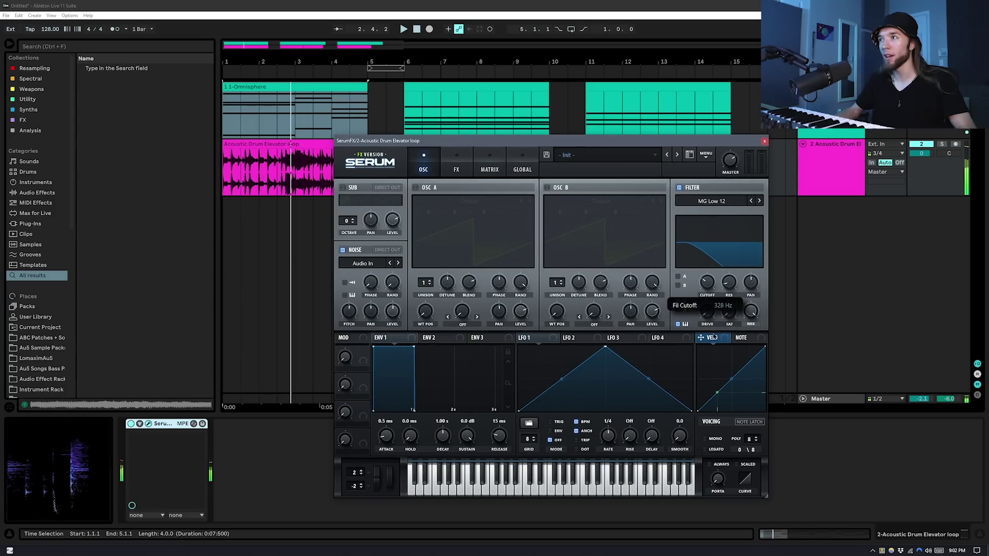
{"action": "left_click_drag", "start_coordinate": [733, 289], "coordinate": [740, 219]}
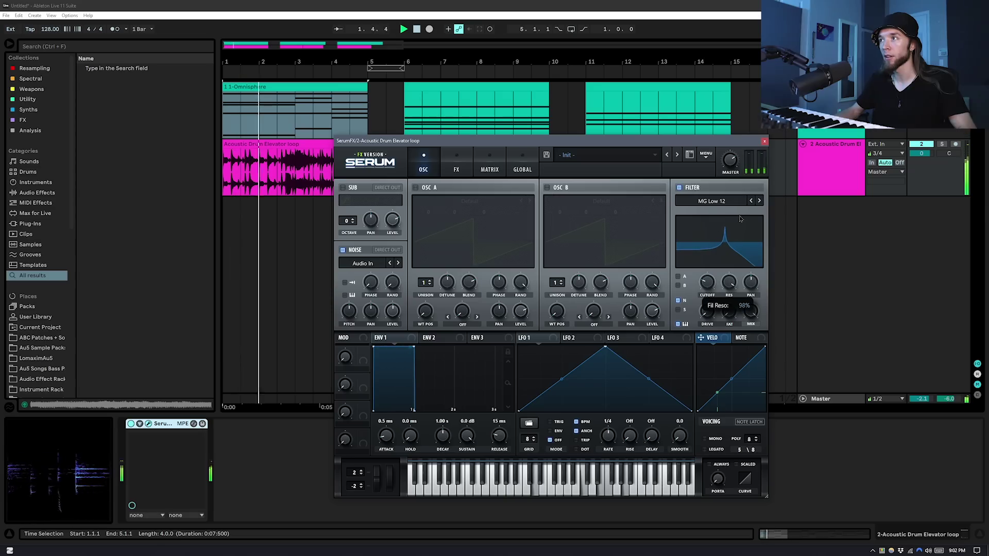
{"action": "left_click_drag", "start_coordinate": [712, 295], "coordinate": [713, 286]}
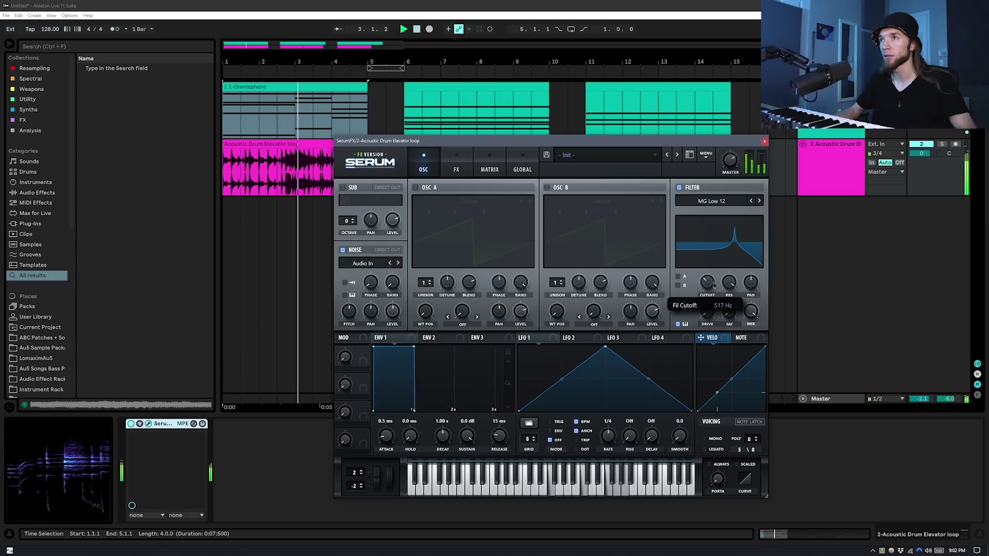
{"action": "left_click", "coordinate": [348, 90]}
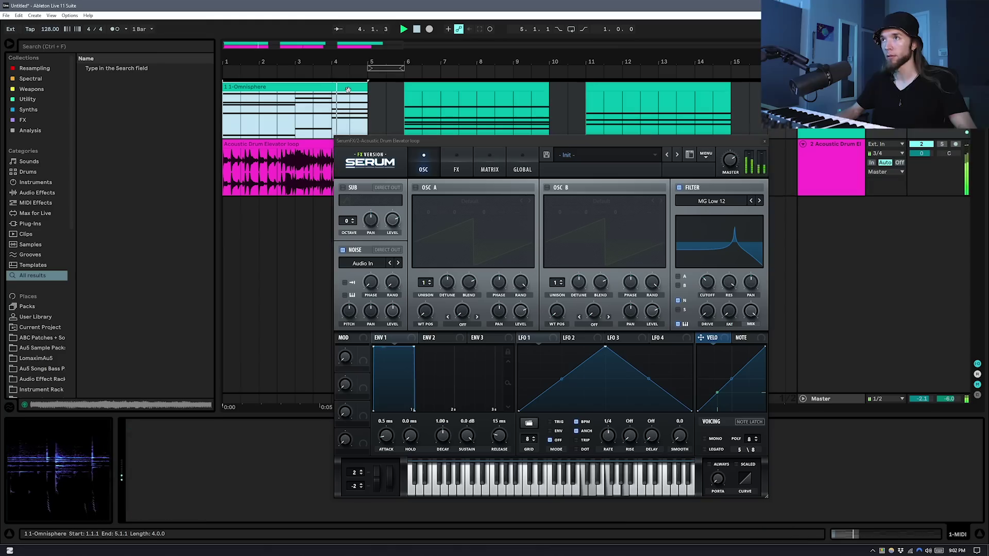
- Switch the filter to Flanges > Flg +, raise resonance to 64%, and lower noise level to 32%
{"action": "left_click", "coordinate": [712, 201]}
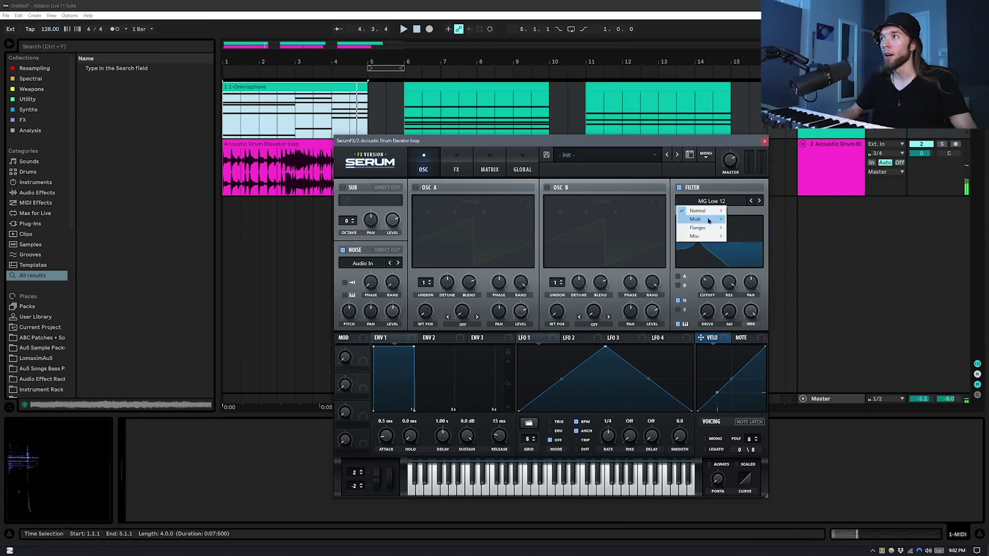
{"action": "mouse_move", "coordinate": [698, 228]}
{"action": "left_click", "coordinate": [762, 298]}
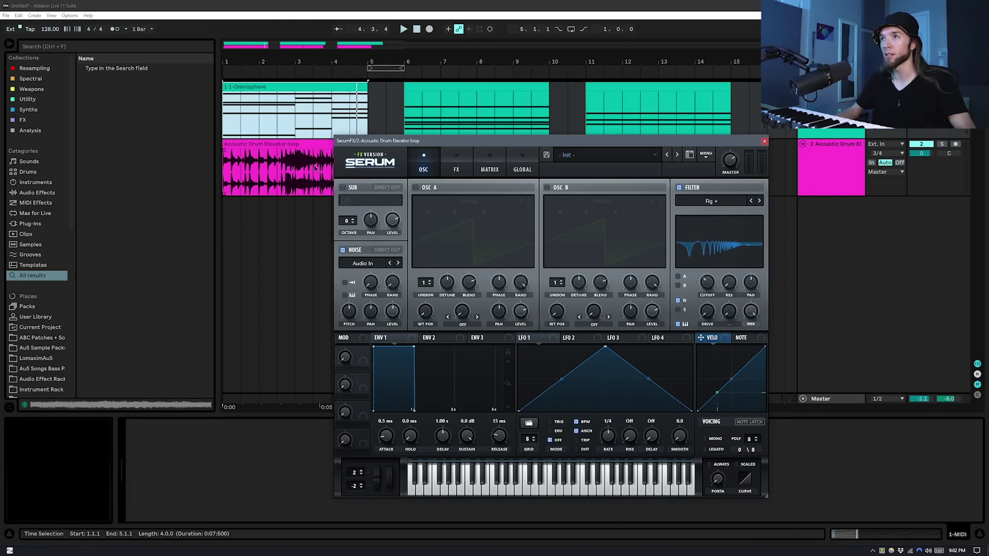
{"action": "left_click", "coordinate": [276, 145]}
{"action": "key", "text": "space"}
{"action": "left_click_drag", "start_coordinate": [729, 282], "coordinate": [757, 226]}
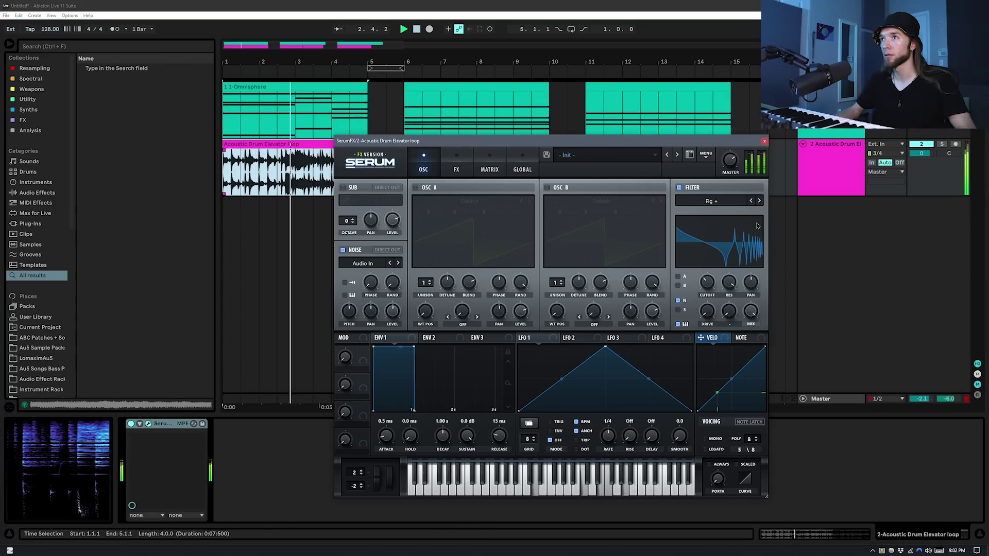
{"action": "left_click_drag", "start_coordinate": [393, 312], "coordinate": [402, 323]}
{"action": "key", "text": "space"}
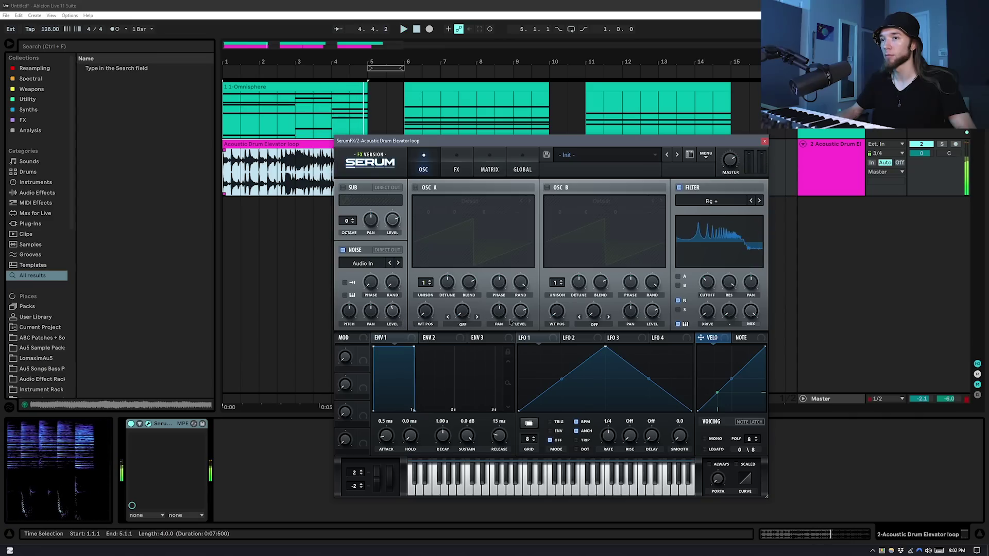
- Replay the loop, briefly view the Omnisphere clip's notes, and restart playback from bar 1
{"action": "mouse_move", "coordinate": [708, 292]}
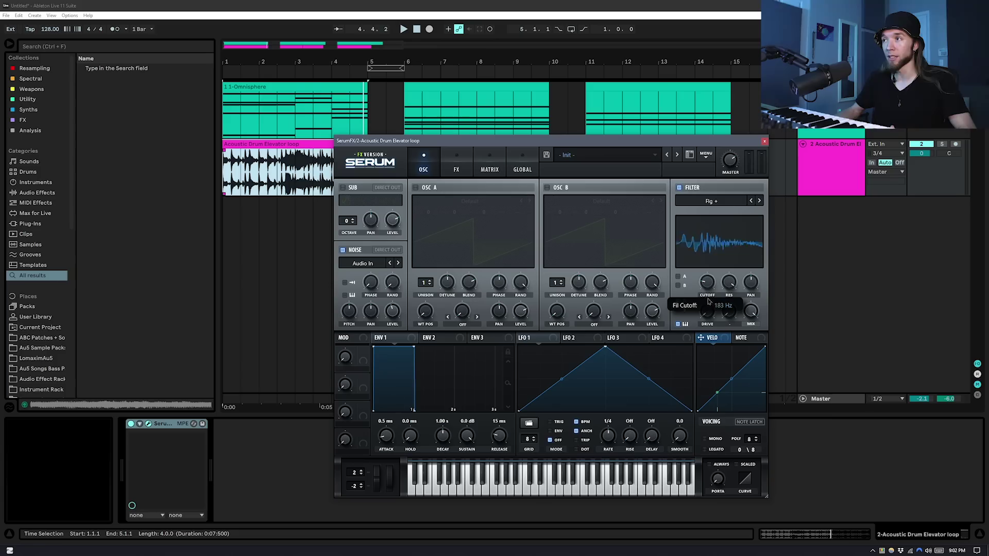
{"action": "key", "text": "space"}
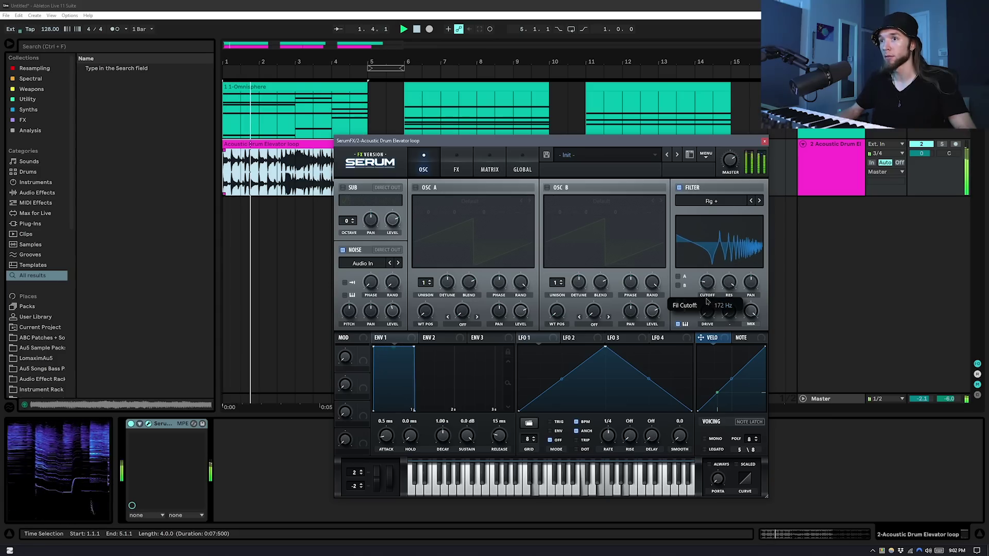
{"action": "key", "text": "space"}
{"action": "double_click", "coordinate": [303, 87]}
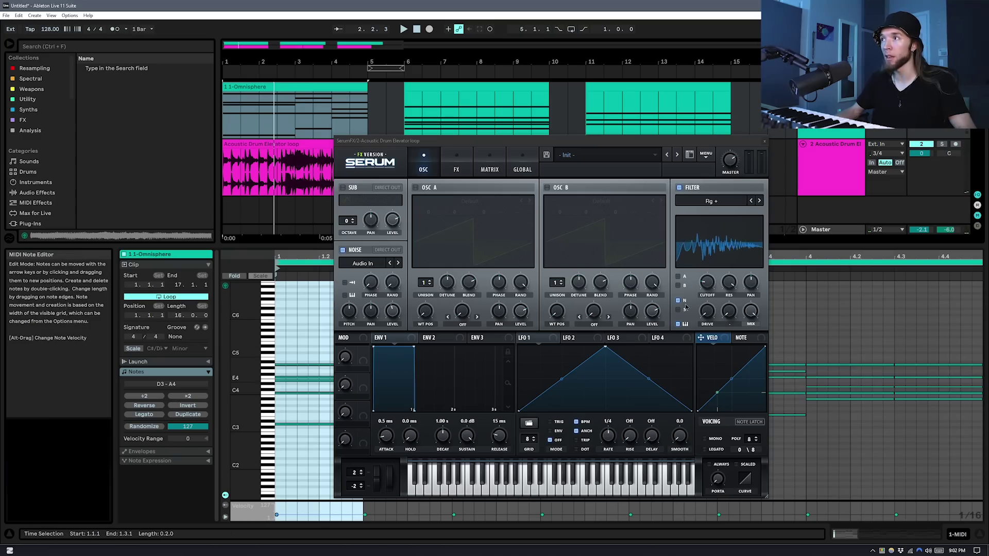
{"action": "left_click", "coordinate": [708, 286]}
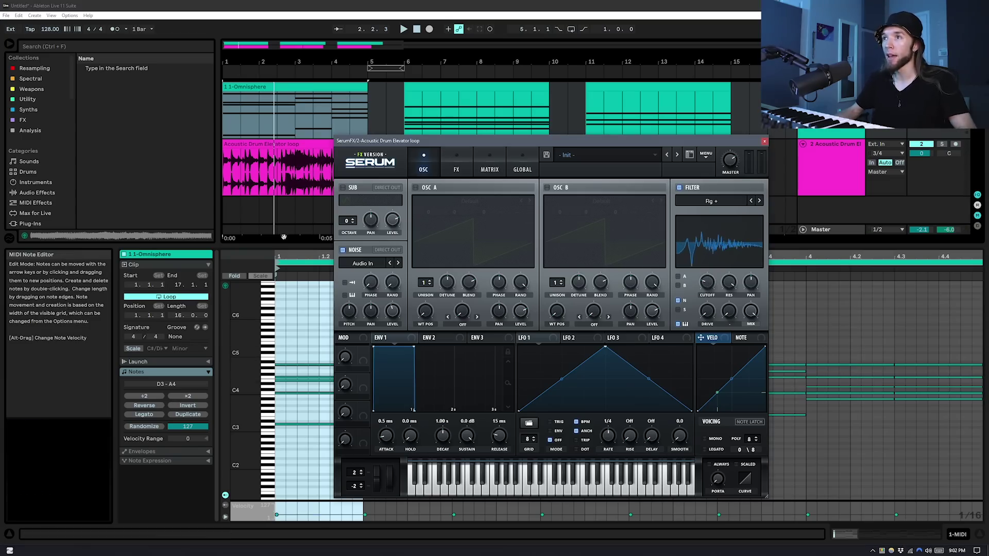
{"action": "left_click_drag", "start_coordinate": [283, 237], "coordinate": [282, 249]}
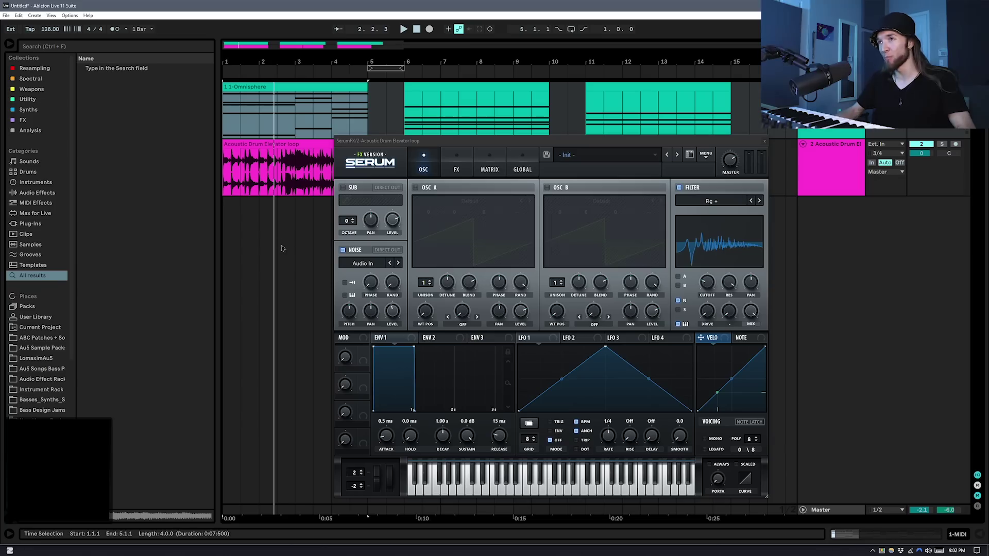
{"action": "left_click", "coordinate": [228, 113]}
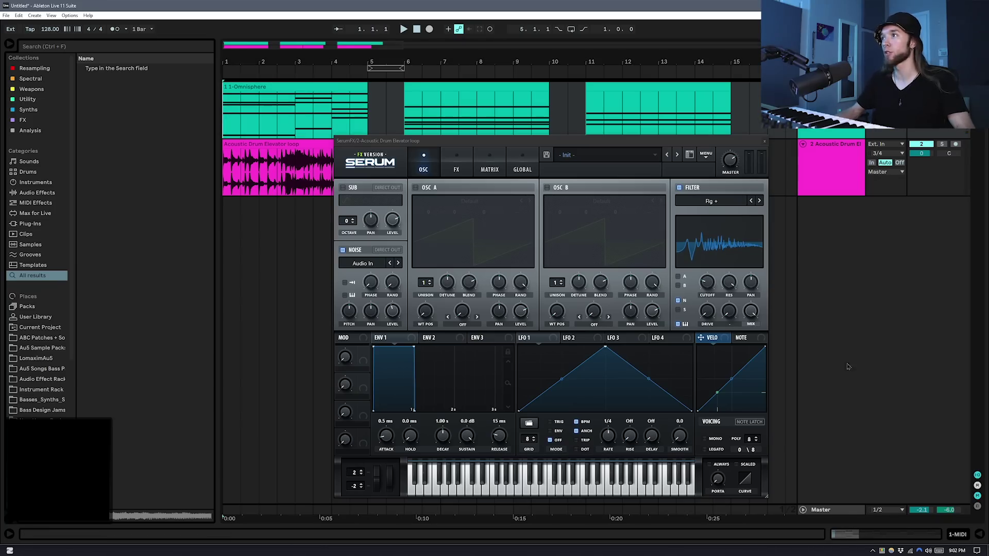
{"action": "left_click", "coordinate": [312, 145]}
{"action": "key", "text": "space"}
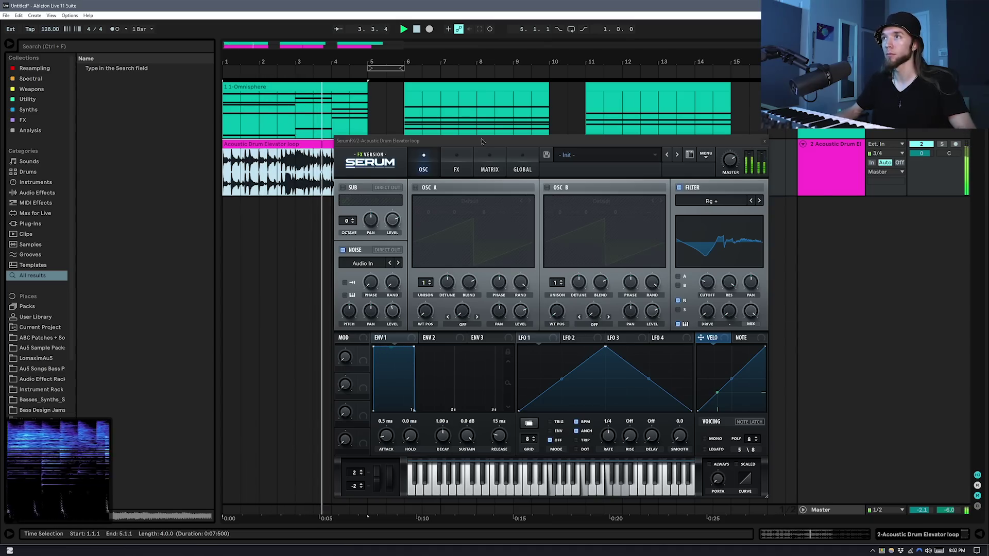
- Move the Serum window aside and raise the filter resonance to 100%
{"action": "left_click_drag", "start_coordinate": [482, 140], "coordinate": [591, 122]}
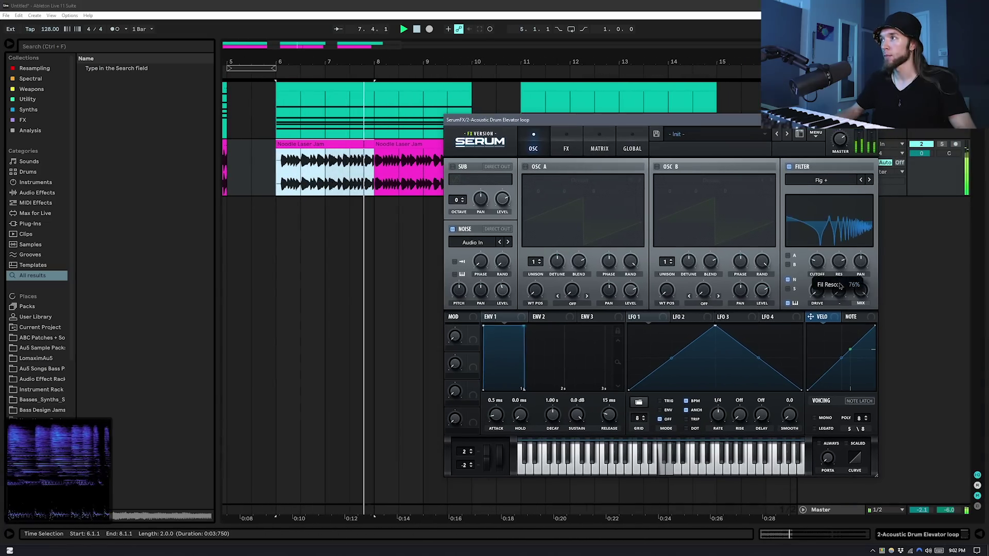
{"action": "left_click_drag", "start_coordinate": [839, 286], "coordinate": [847, 268]}
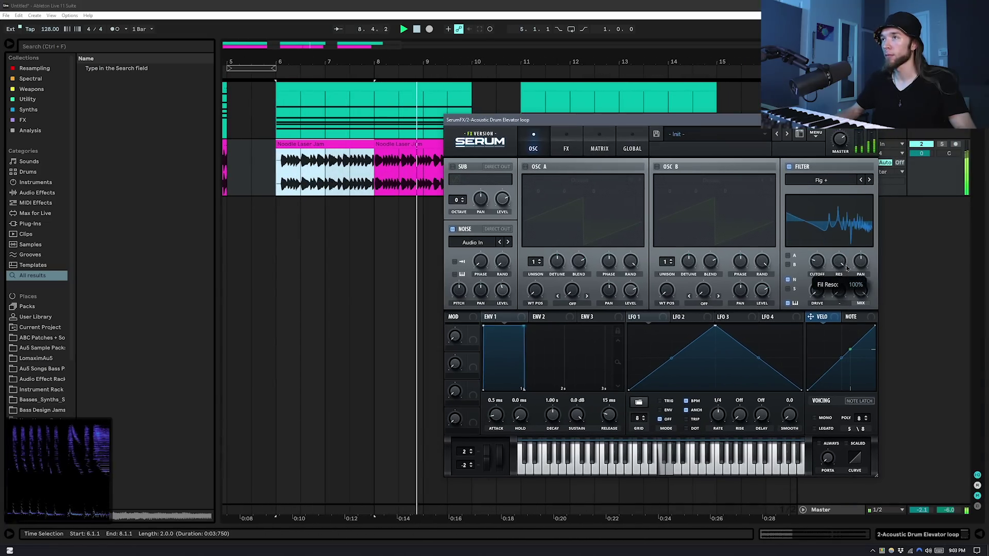
{"action": "left_click_drag", "start_coordinate": [717, 124], "coordinate": [656, 213]}
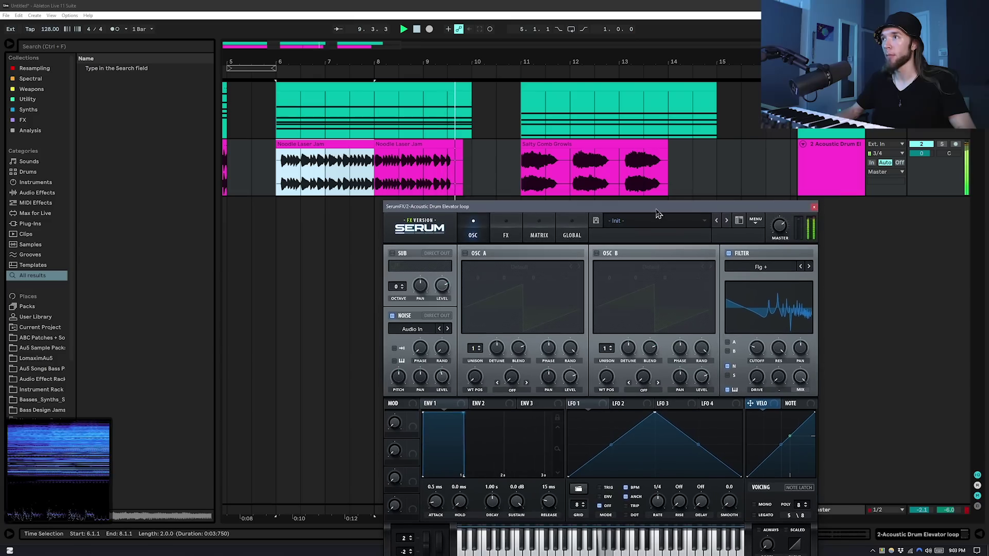
{"action": "left_click", "coordinate": [808, 183]}
{"action": "key", "text": "space"}
- Shorten the teal MIDI clip at bar 6 to end at bar 7, then play from bar 15
{"action": "left_click", "coordinate": [713, 167]}
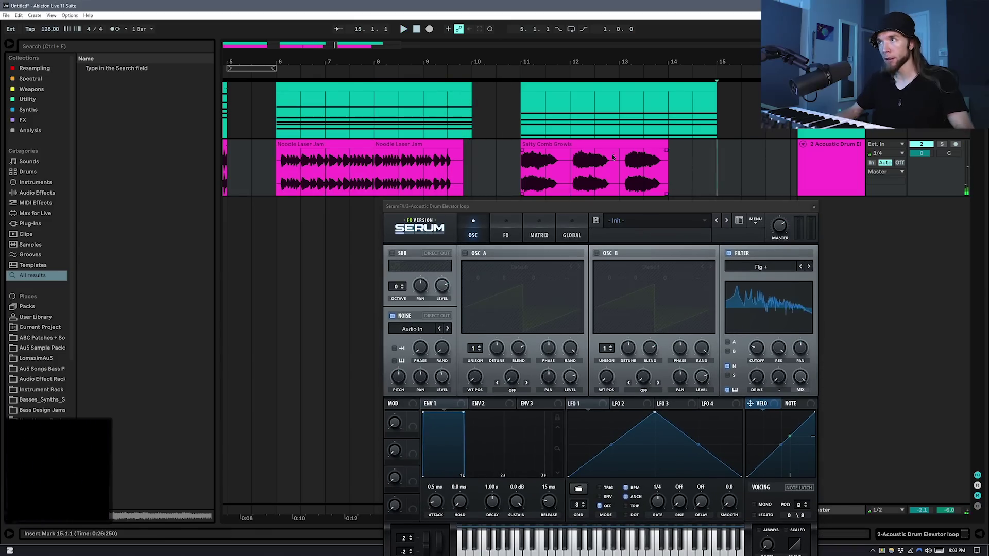
{"action": "left_click", "coordinate": [334, 108]}
{"action": "left_click_drag", "start_coordinate": [476, 208], "coordinate": [510, 183]}
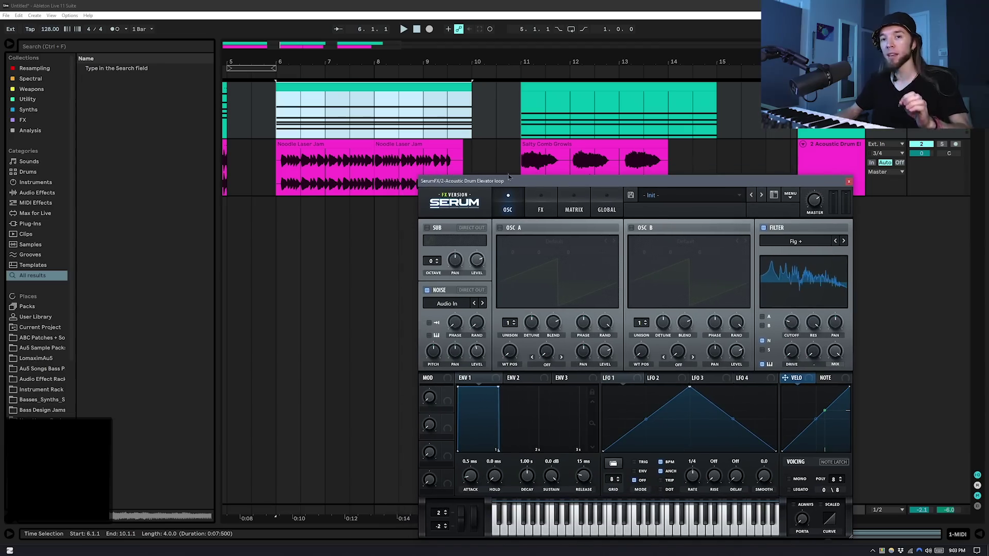
{"action": "left_click_drag", "start_coordinate": [469, 117], "coordinate": [324, 118]}
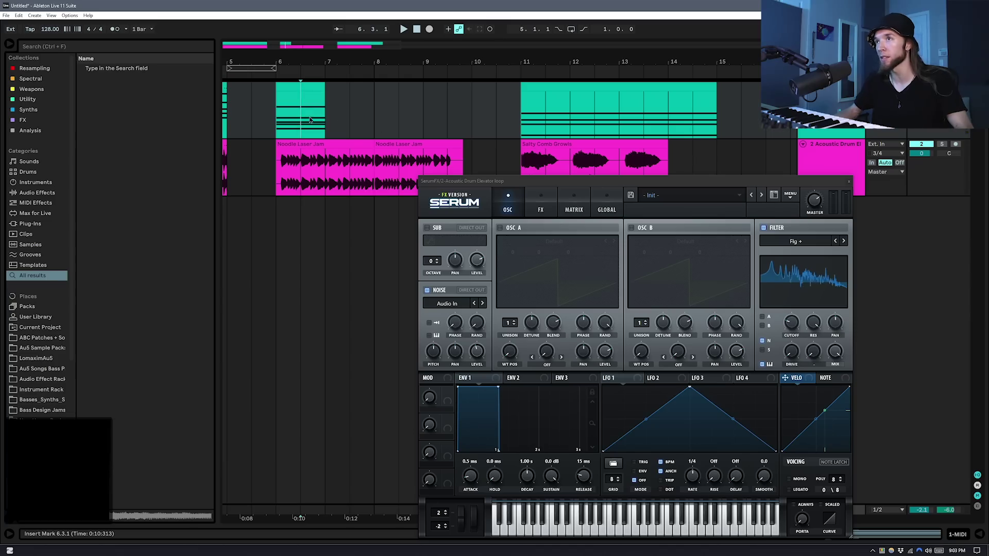
{"action": "key", "text": "space"}
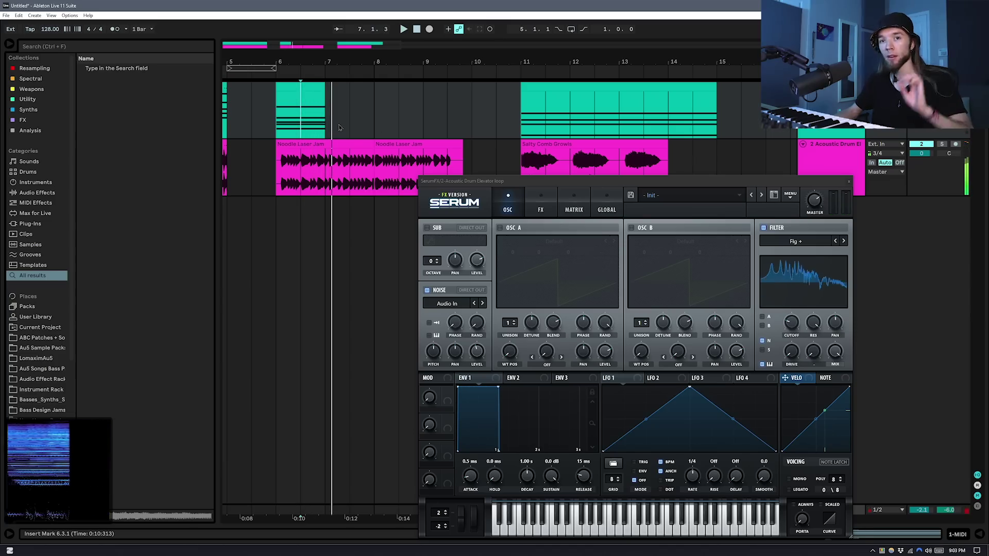
- Lengthen ENV 1 release to 663 ms and switch the filter to Flanges > Flg HL6+
{"action": "left_click_drag", "start_coordinate": [584, 479], "coordinate": [583, 464]}
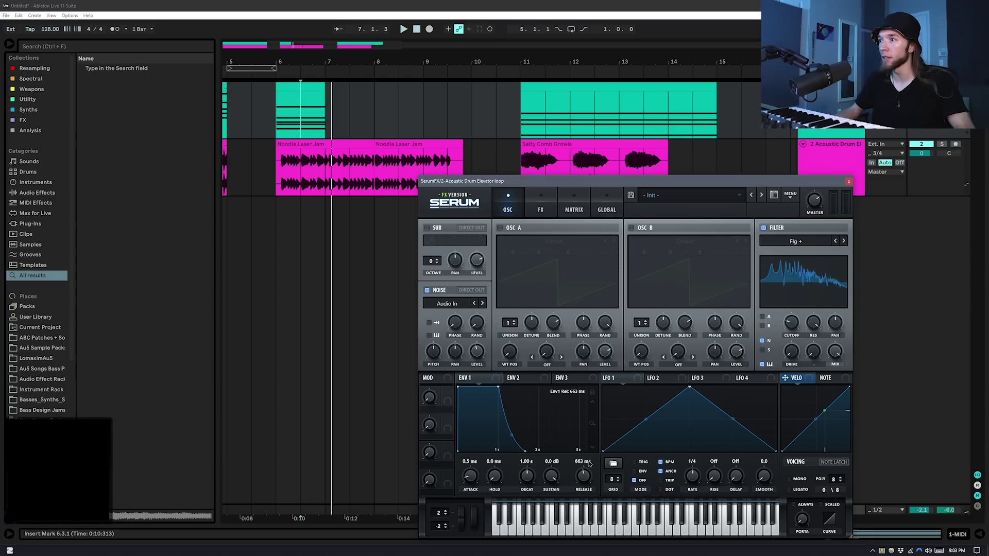
{"action": "left_click", "coordinate": [306, 125]}
{"action": "key", "text": "space"}
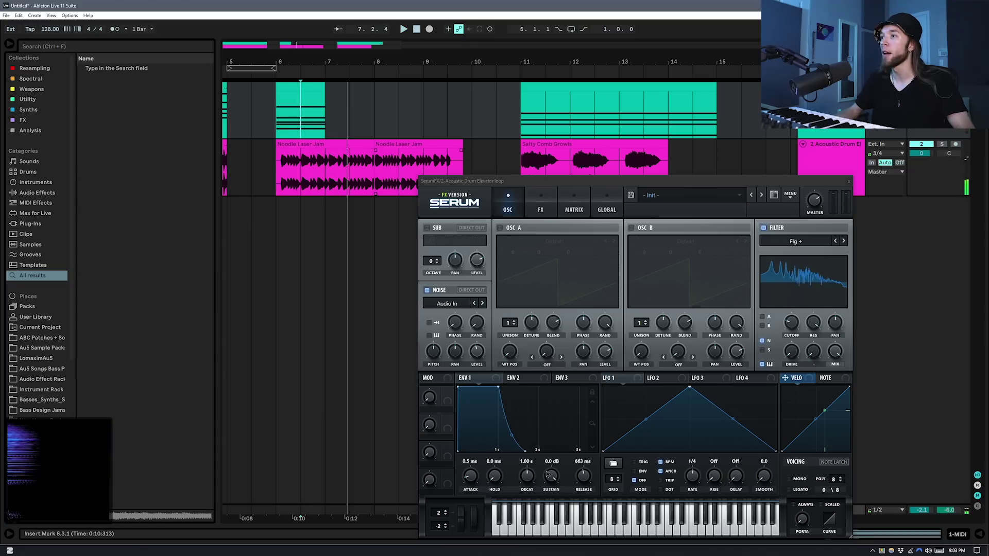
{"action": "left_click", "coordinate": [808, 243]}
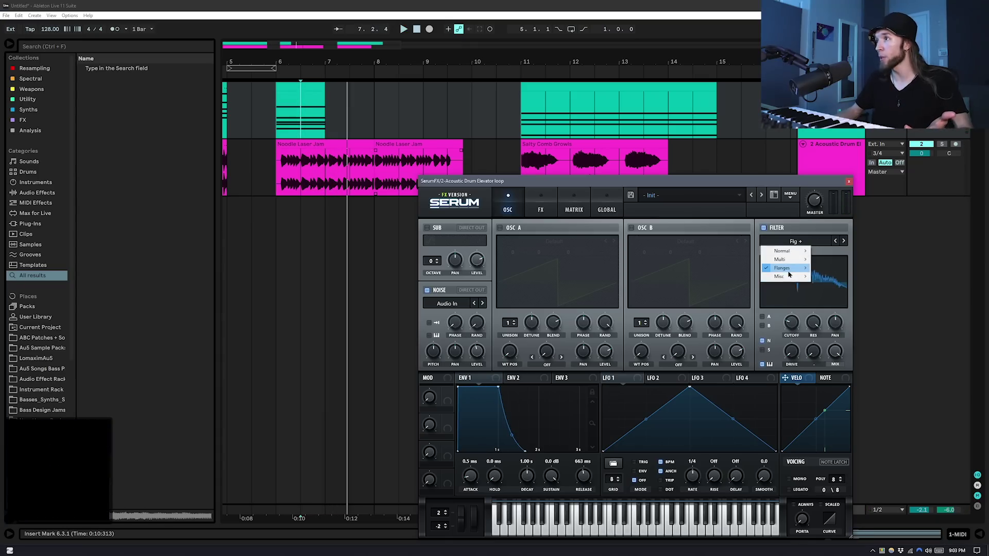
{"action": "mouse_move", "coordinate": [788, 272]}
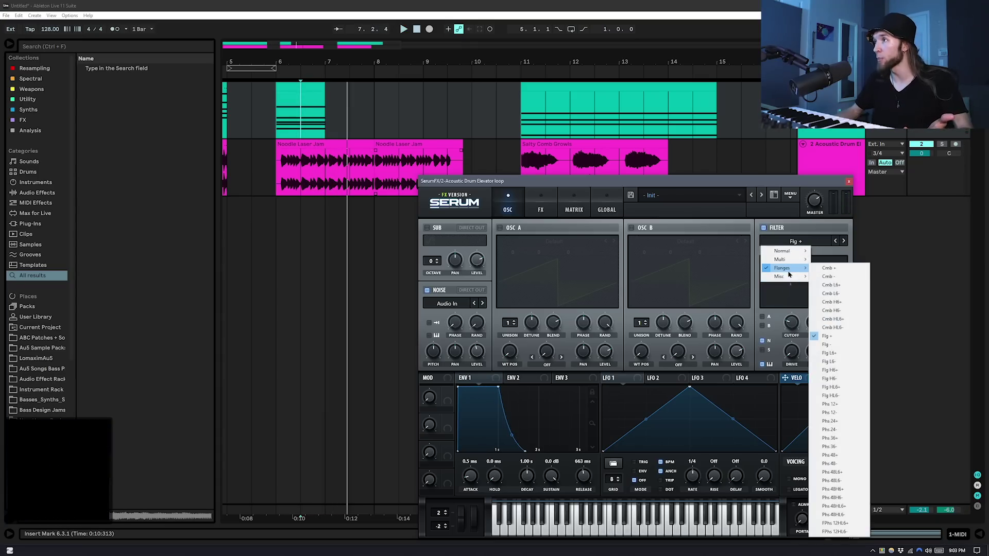
{"action": "left_click", "coordinate": [846, 389]}
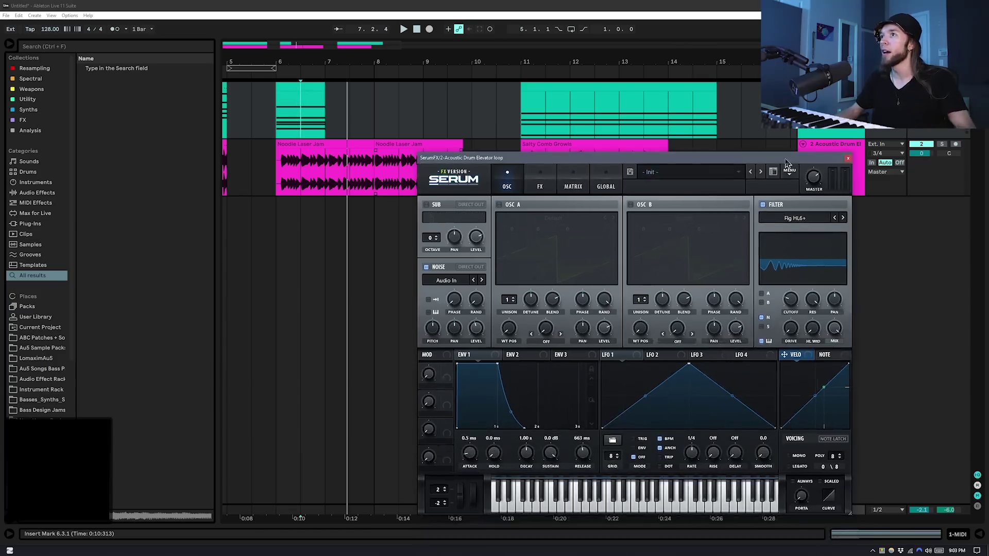
- Adjust the HL WID filter width to about 25% Var and play the drum loop
{"action": "left_click_drag", "start_coordinate": [786, 160], "coordinate": [803, 150]}
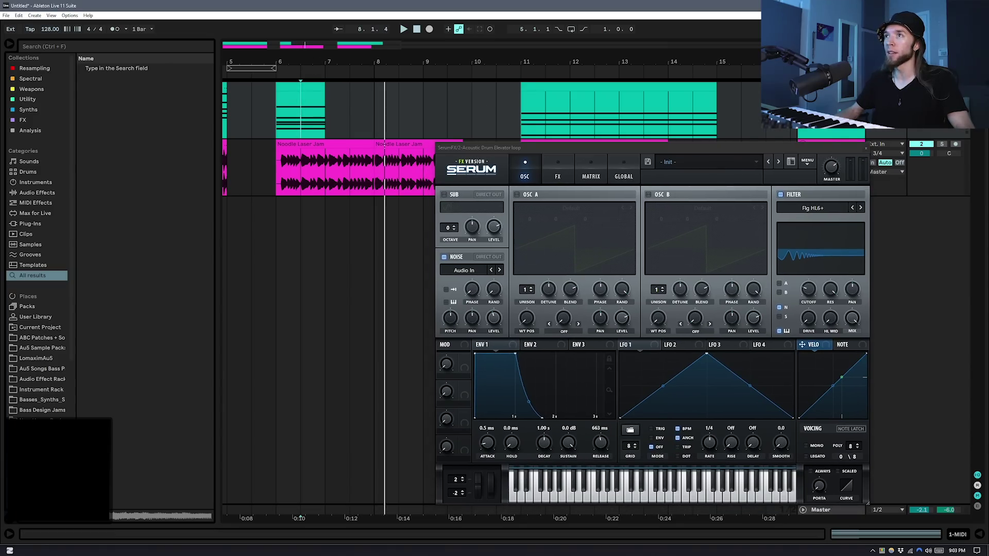
{"action": "left_click_drag", "start_coordinate": [371, 62], "coordinate": [561, 62]}
{"action": "left_click_drag", "start_coordinate": [830, 319], "coordinate": [838, 257]}
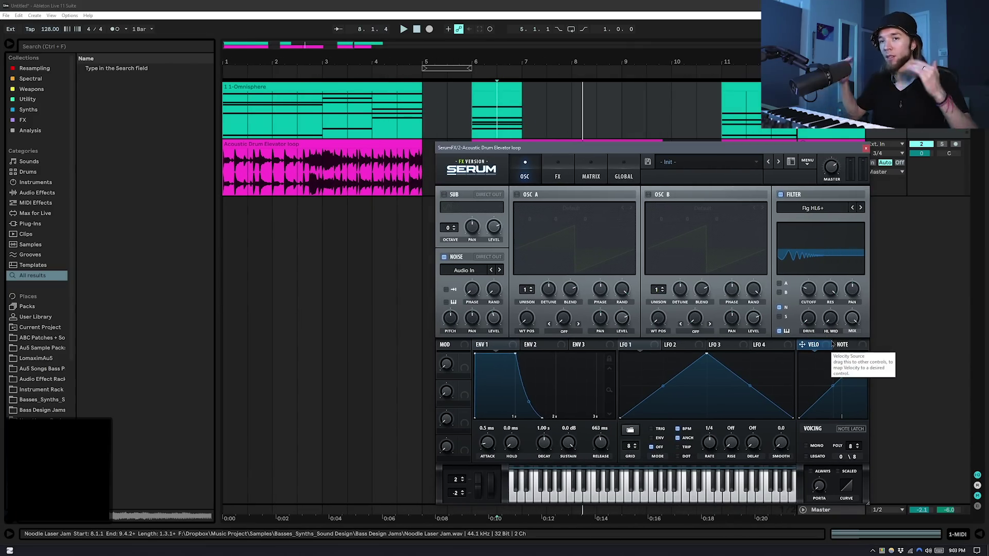
{"action": "left_click", "coordinate": [243, 146]}
{"action": "key", "text": "space"}
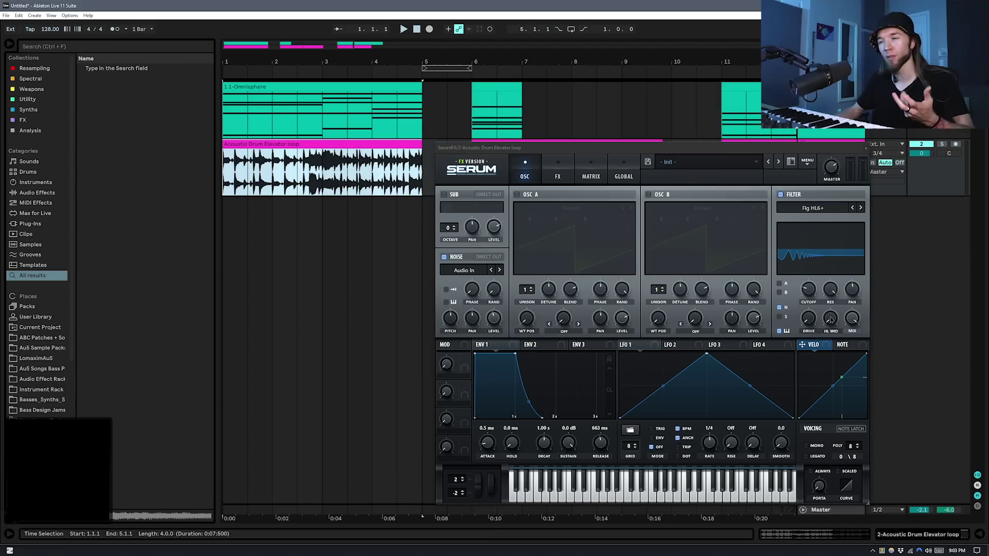
{"action": "left_click", "coordinate": [830, 298]}
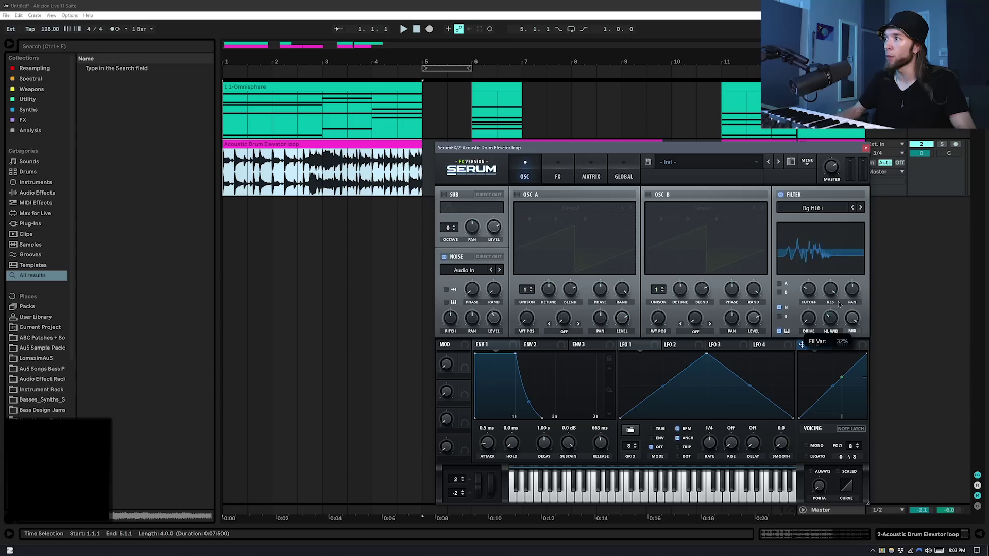
{"action": "key", "text": "space"}
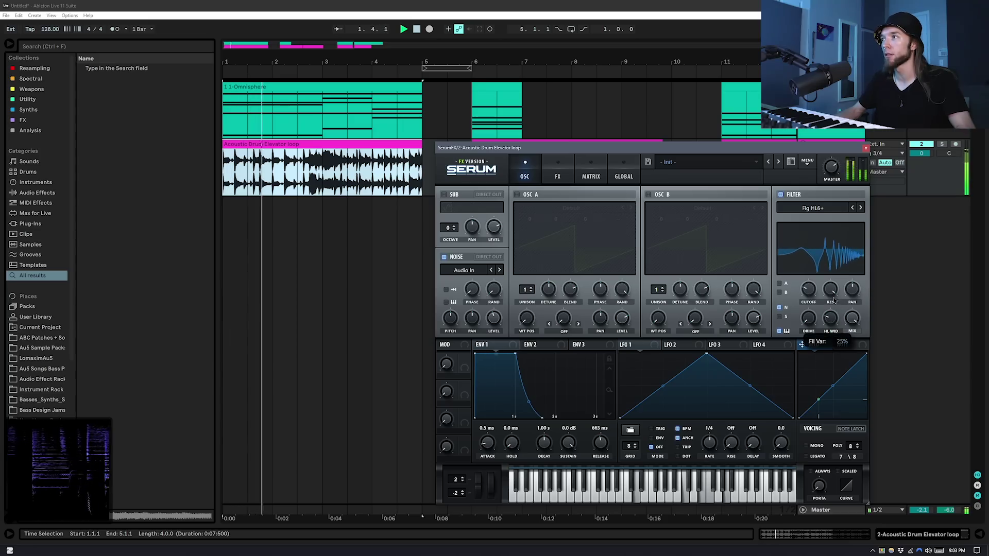
- Open the 1-Omnisphere clip's notes and set Serum's filter type to Flanges > FPhs 12HL6+
{"action": "double_click", "coordinate": [323, 85]}
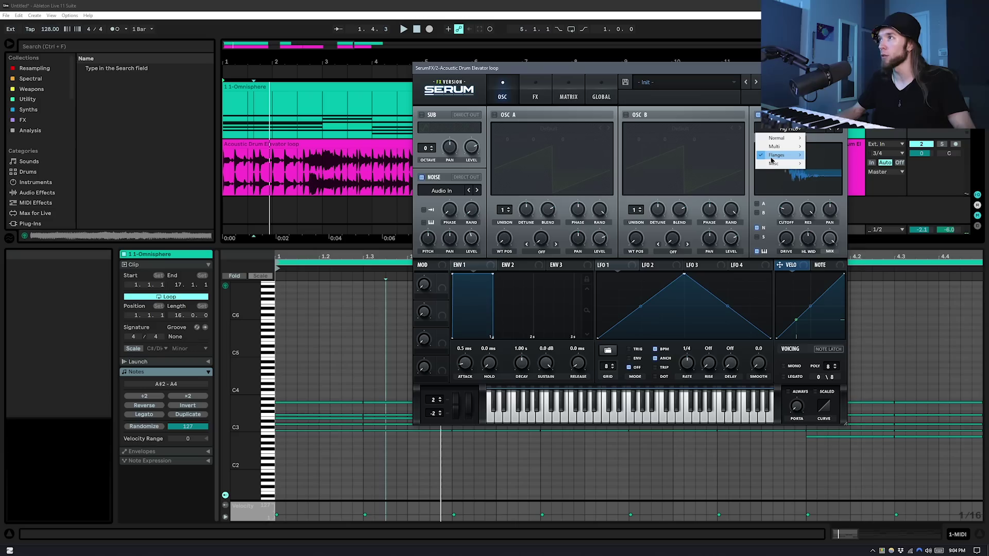
{"action": "mouse_move", "coordinate": [776, 156]}
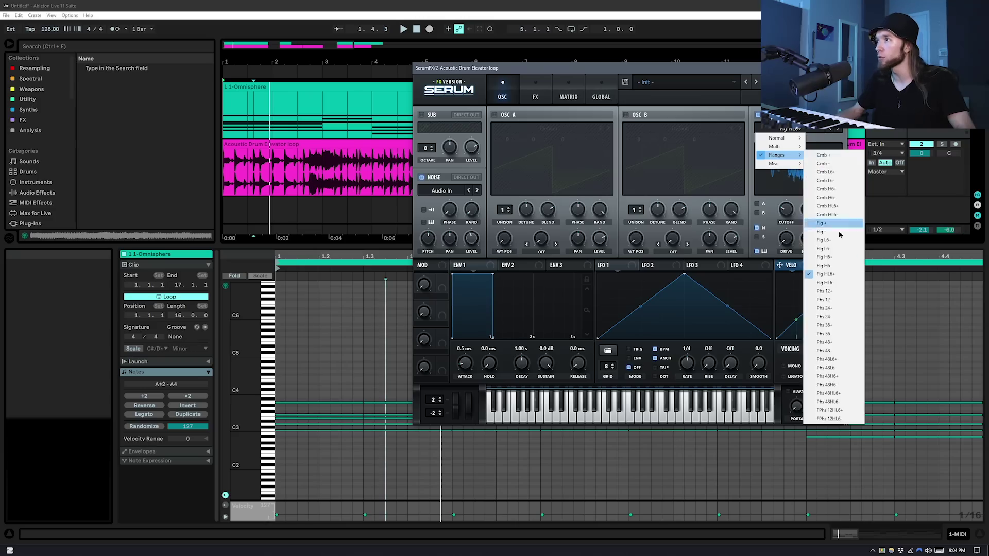
{"action": "left_click", "coordinate": [831, 411]}
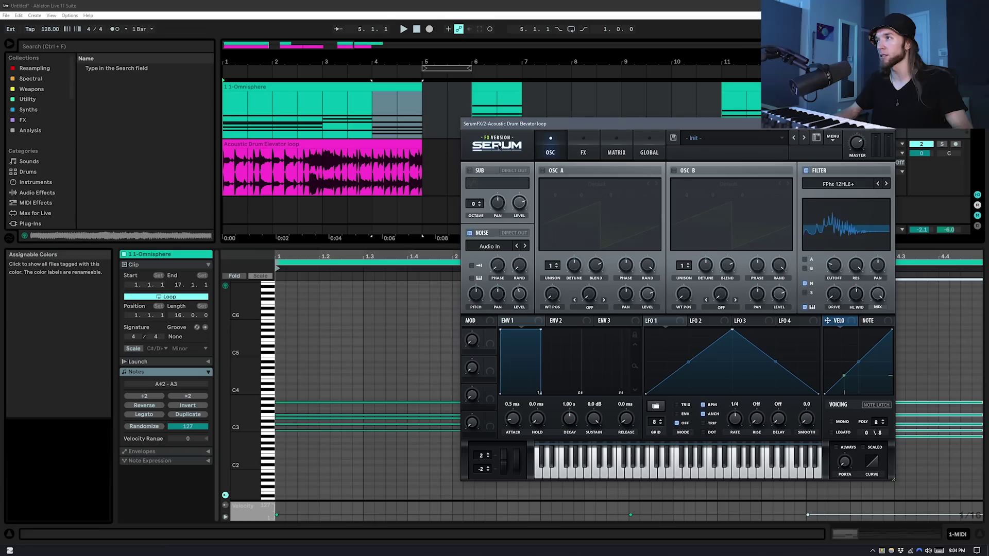
- Drag Serum's Macro 1 onto the filter Cutoff knob and play the loop from the beginning
{"action": "key", "text": "space"}
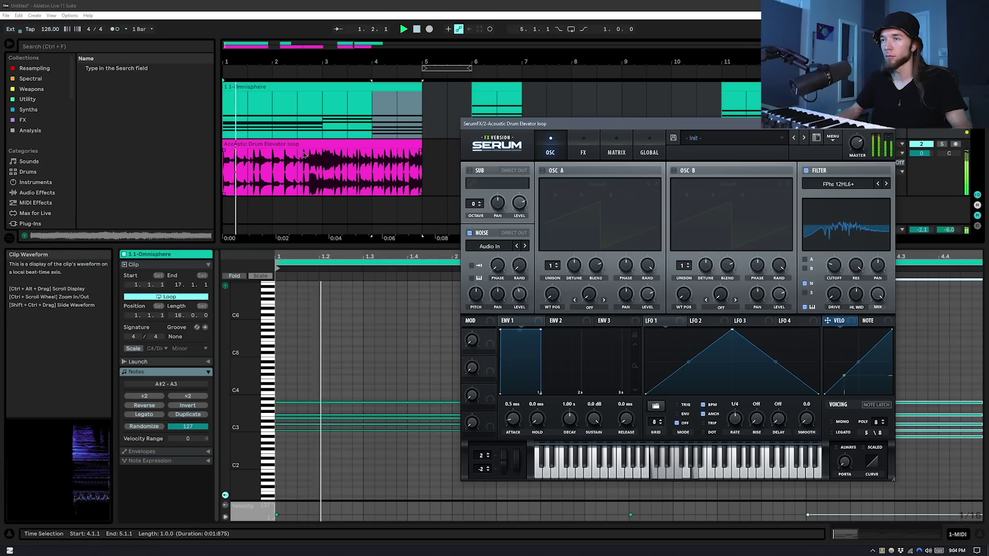
{"action": "left_click", "coordinate": [238, 145]}
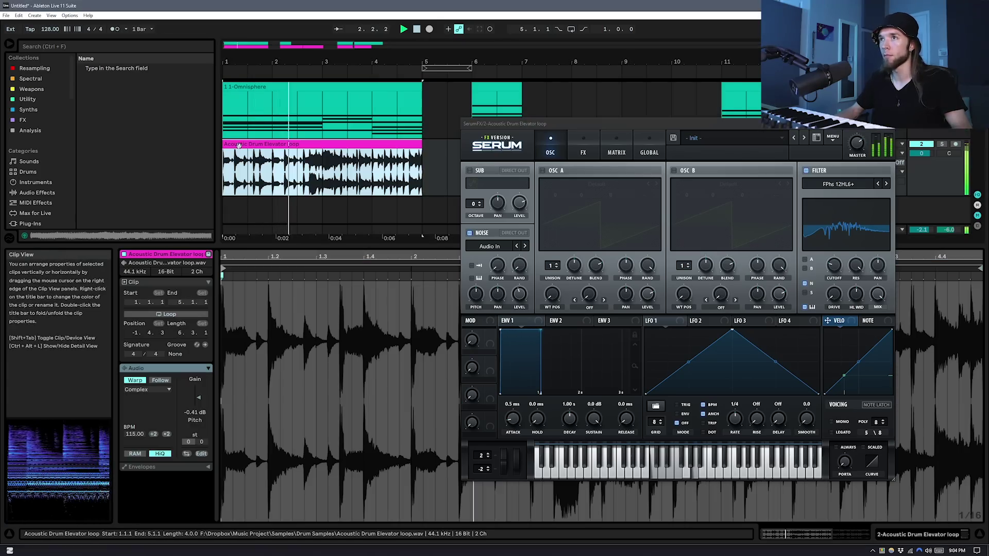
{"action": "key", "text": "space"}
{"action": "left_click", "coordinate": [490, 337]}
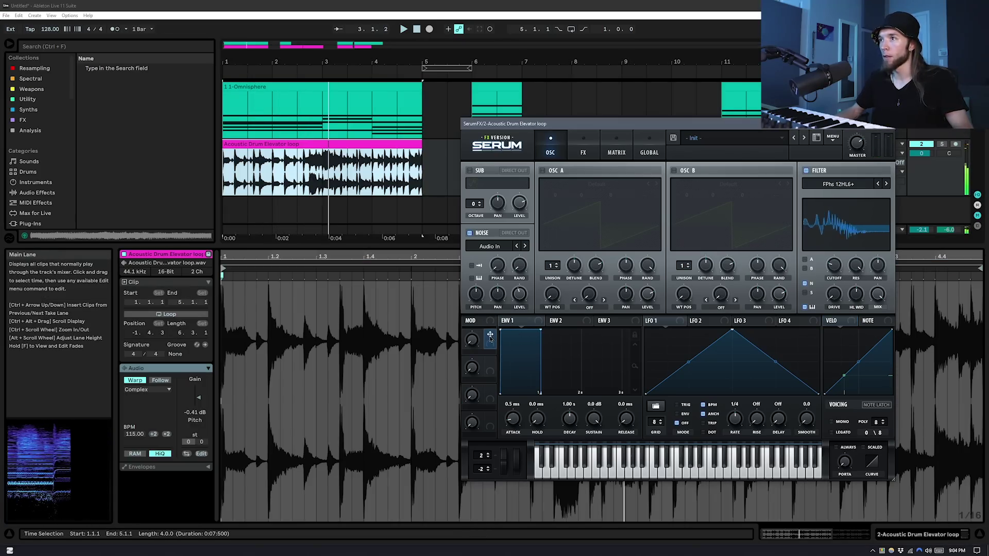
{"action": "left_click_drag", "start_coordinate": [490, 335], "coordinate": [826, 281]}
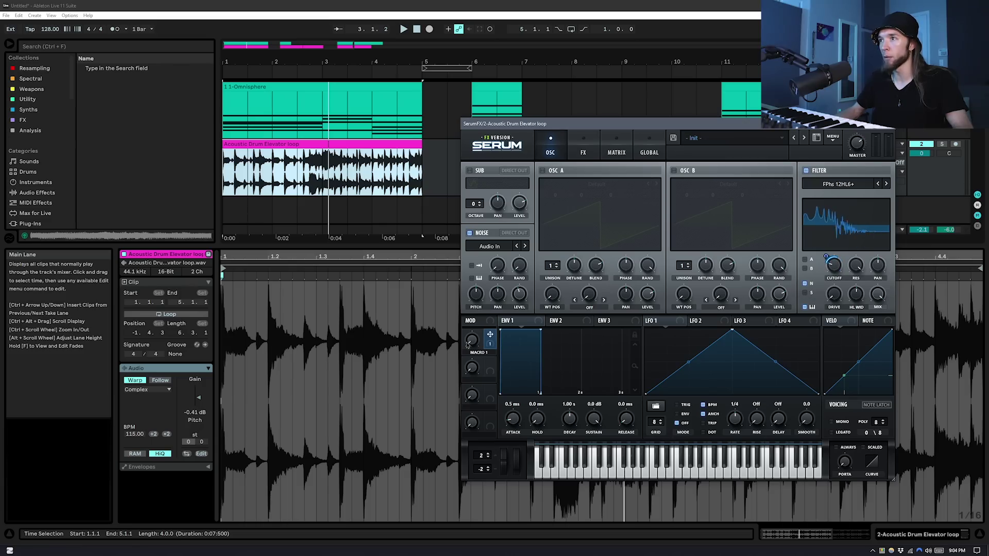
{"action": "key", "text": "space"}
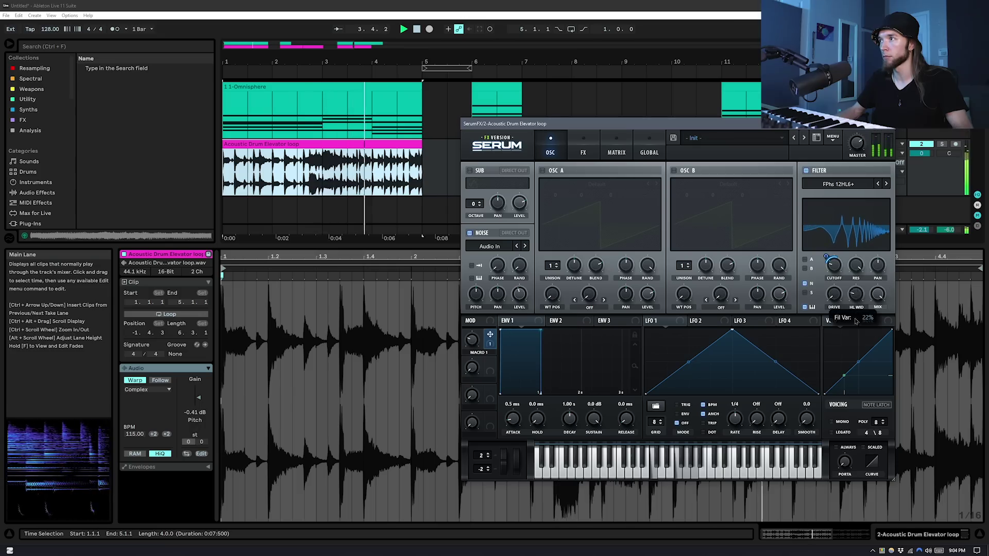
- Raise the filter's Fil Var amount, then play from bar 11 at the Salty Comb Growls clip
{"action": "mouse_move", "coordinate": [855, 321]}
{"action": "left_mouse_down"}
{"action": "mouse_move", "coordinate": [868, 251]}
{"action": "mouse_move", "coordinate": [860, 312]}
{"action": "left_mouse_up"}
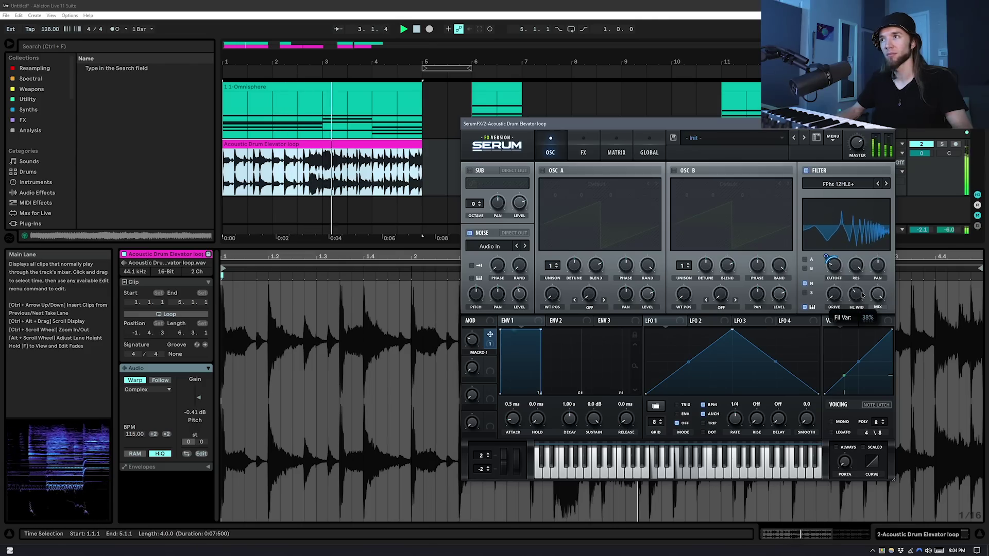
{"action": "left_click", "coordinate": [495, 101]}
{"action": "mouse_move", "coordinate": [560, 125]}
{"action": "left_mouse_down"}
{"action": "mouse_move", "coordinate": [710, 117]}
{"action": "mouse_move", "coordinate": [335, 167]}
{"action": "mouse_move", "coordinate": [331, 142]}
{"action": "left_mouse_up"}
{"action": "left_click", "coordinate": [724, 169]}
{"action": "key", "text": "space"}
{"action": "key", "text": "space"}
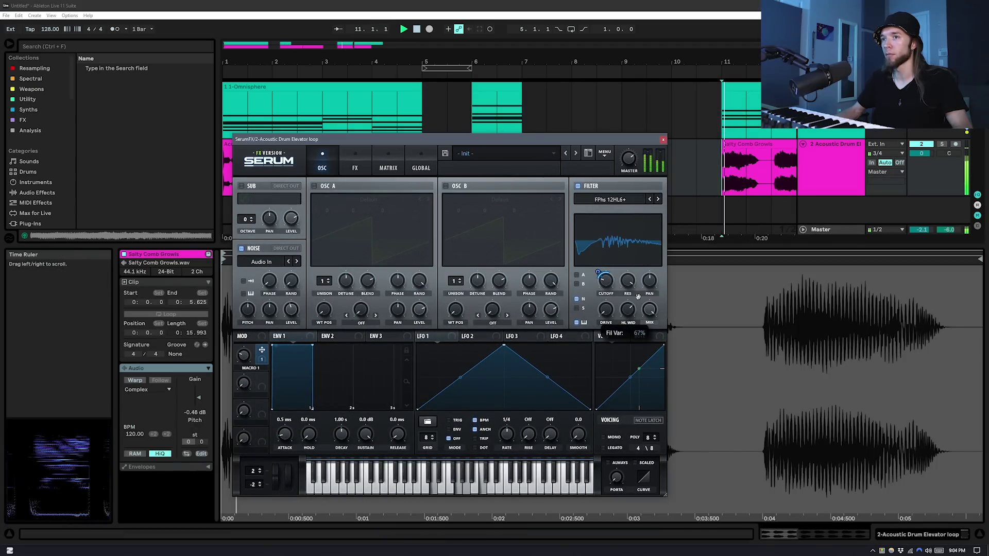
{"action": "left_click_drag", "start_coordinate": [618, 139], "coordinate": [658, 119]}
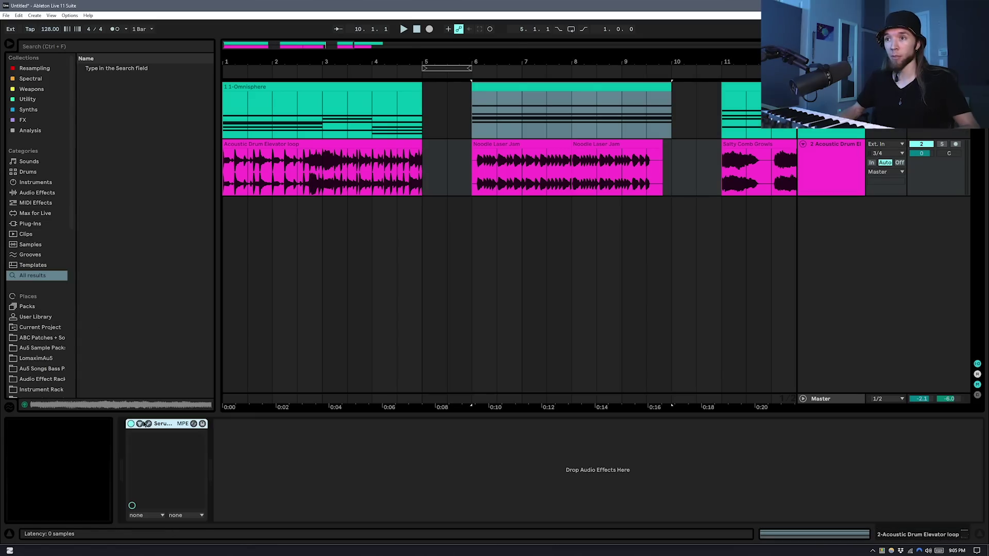
- Reopen the Serum FX plugin window via the wrench icon and return to its OSC page
{"action": "left_click", "coordinate": [148, 423]}
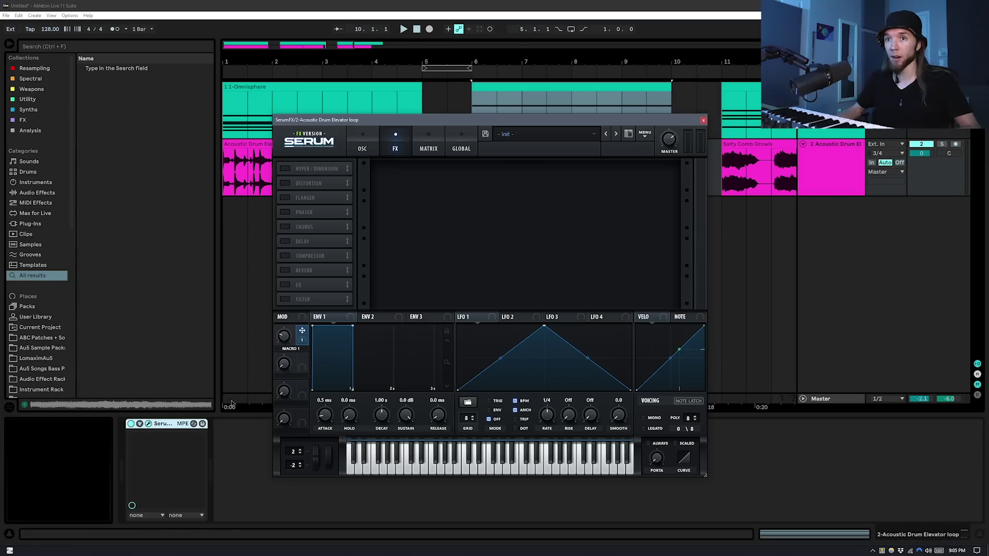
{"action": "left_click", "coordinate": [363, 138]}
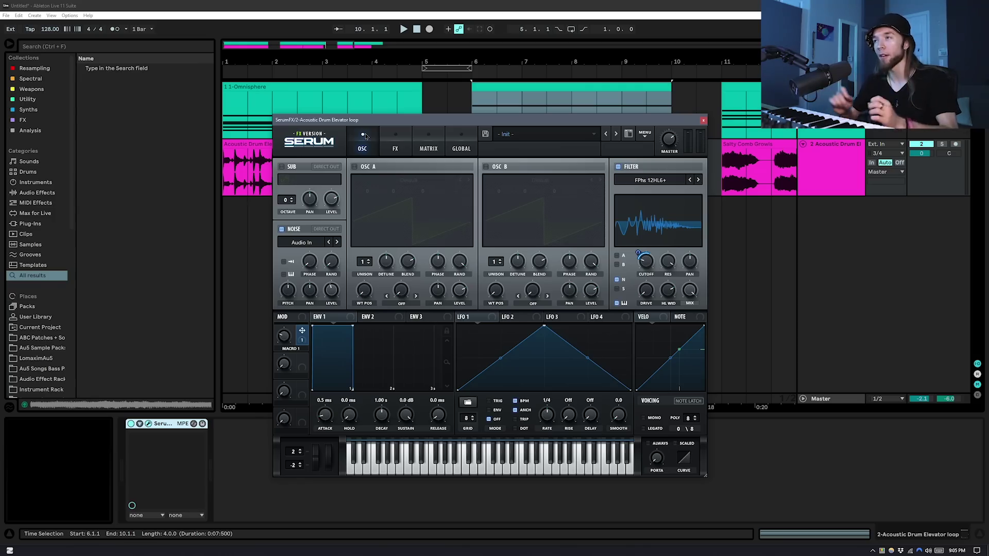
- Set Serum's filter type to Normal > Band 12 and audition it with the Omnisphere clip
{"action": "left_click", "coordinate": [643, 180]}
{"action": "mouse_move", "coordinate": [643, 190]}
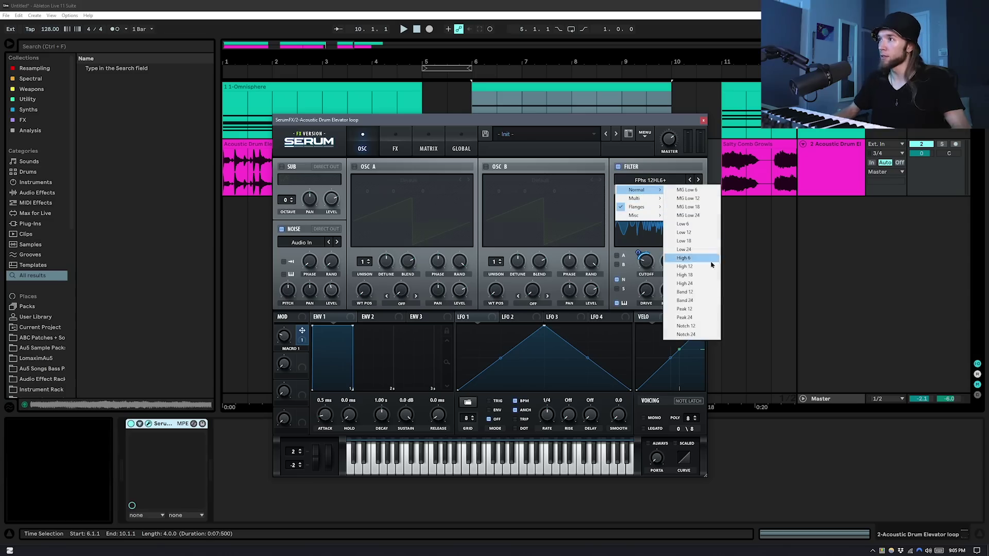
{"action": "left_click", "coordinate": [699, 292]}
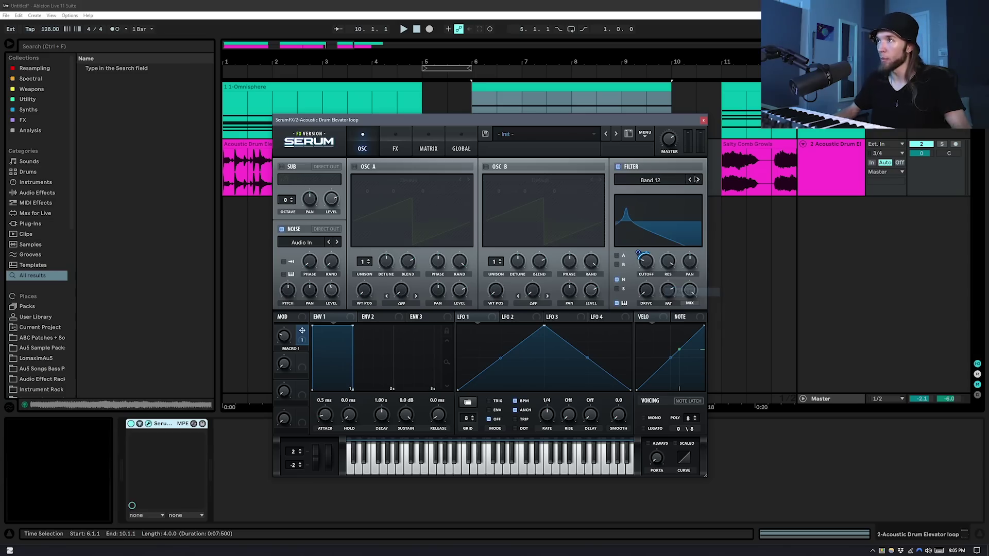
{"action": "left_click_drag", "start_coordinate": [622, 121], "coordinate": [761, 126]}
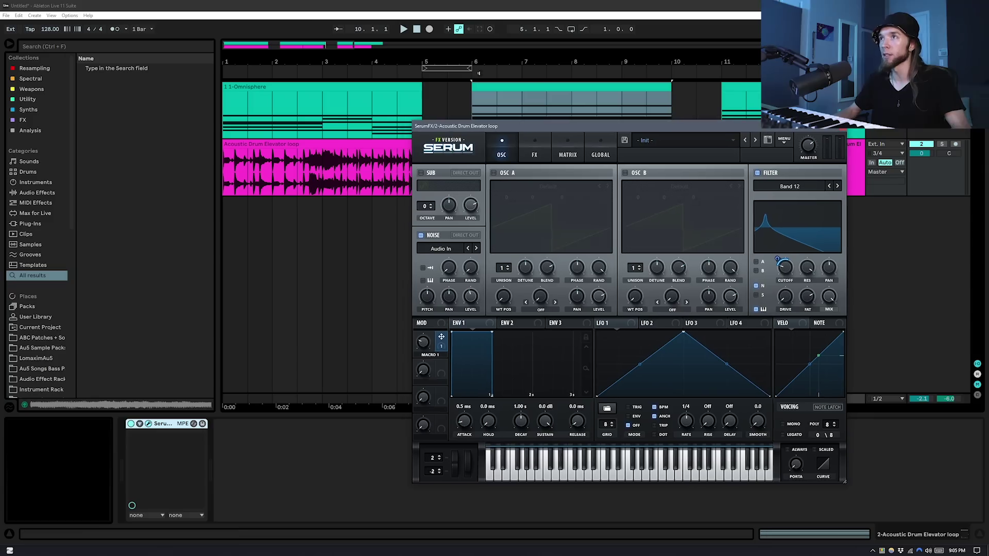
{"action": "left_click", "coordinate": [265, 89]}
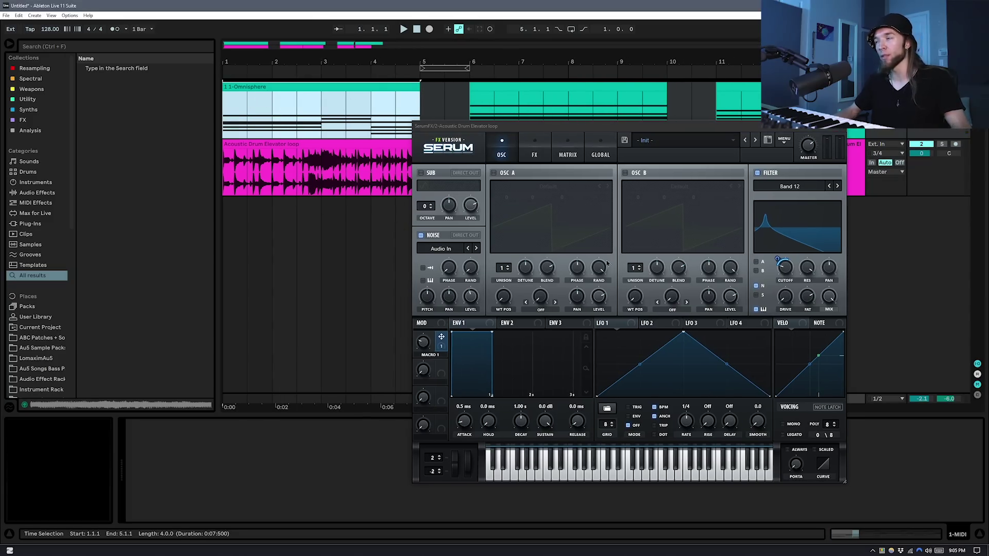
{"action": "key", "text": "space"}
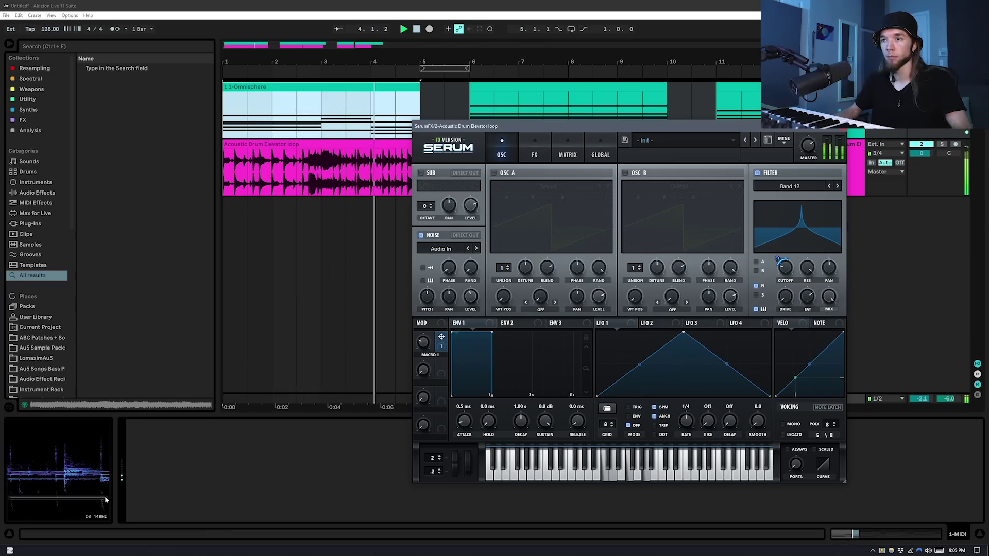
{"action": "key", "text": "space"}
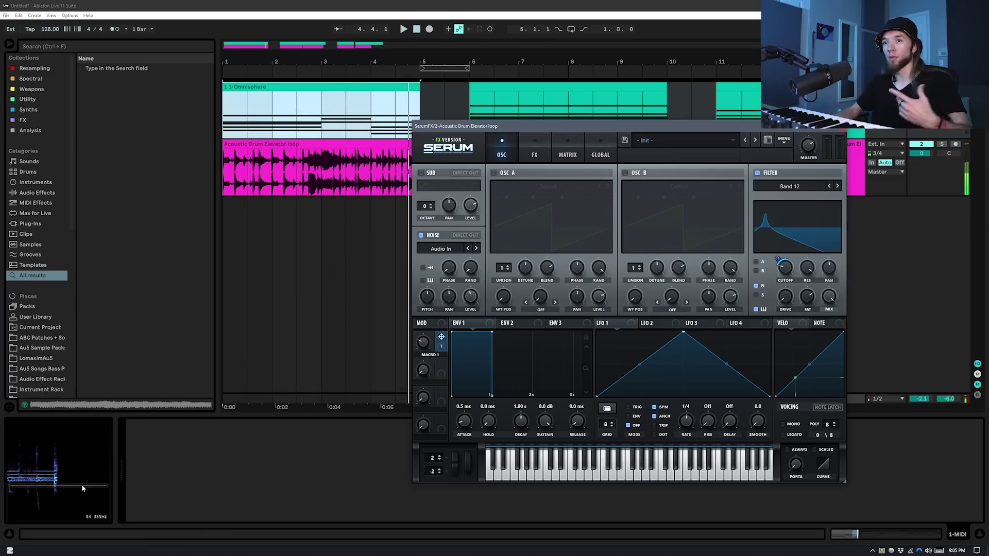
- View the Omnisphere clip's chord notes C3 to A3, then return to the track's devices
{"action": "left_click", "coordinate": [251, 484]}
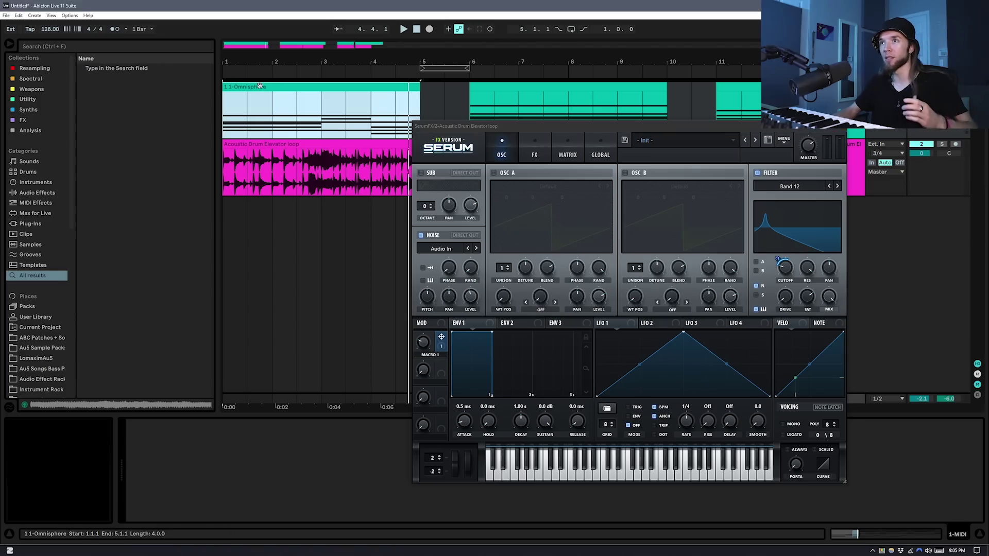
{"action": "left_click_drag", "start_coordinate": [334, 370], "coordinate": [316, 448]}
{"action": "left_click_drag", "start_coordinate": [246, 412], "coordinate": [216, 412]}
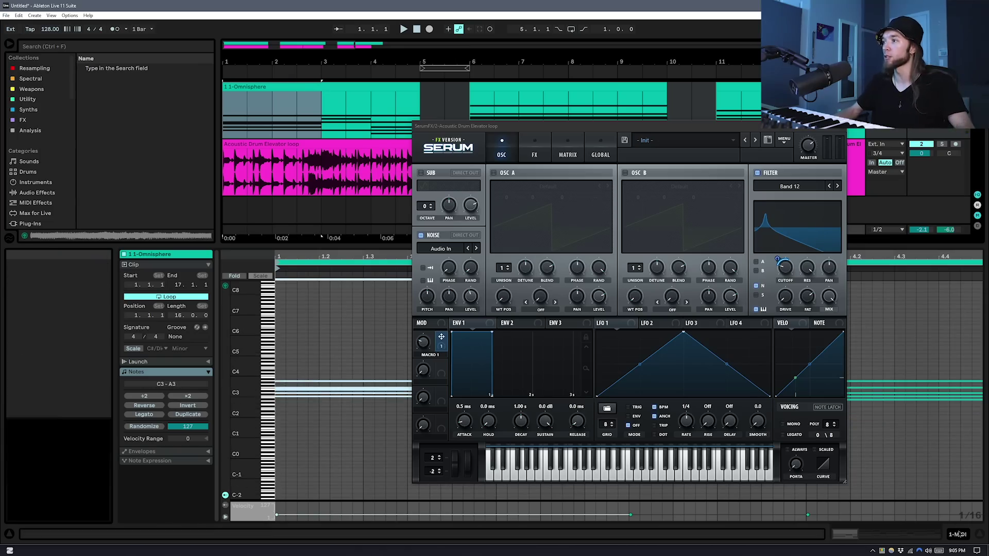
{"action": "left_click", "coordinate": [955, 532]}
{"action": "left_click_drag", "start_coordinate": [799, 128], "coordinate": [807, 132]}
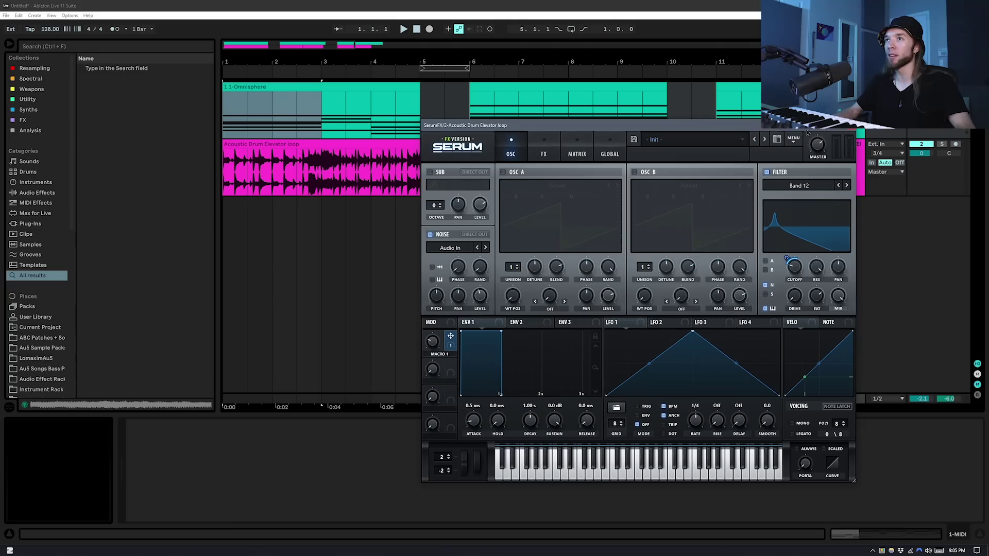
- Search the browser for 'chord' and load the Chord device, shifting ±12, ±24 and ±36 st
{"action": "left_click", "coordinate": [189, 49]}
{"action": "type", "text": "chord"}
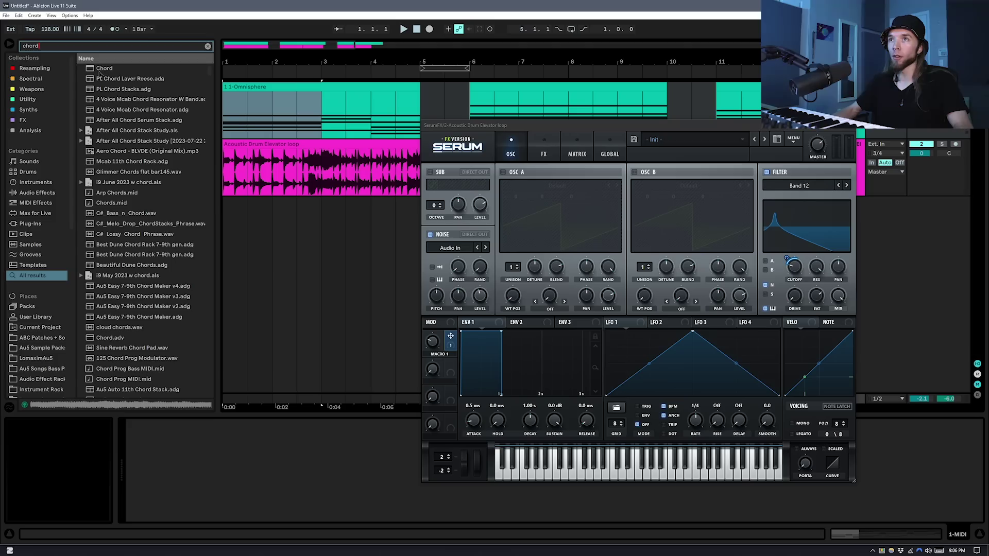
{"action": "key", "text": "Down"}
{"action": "key", "text": "Return"}
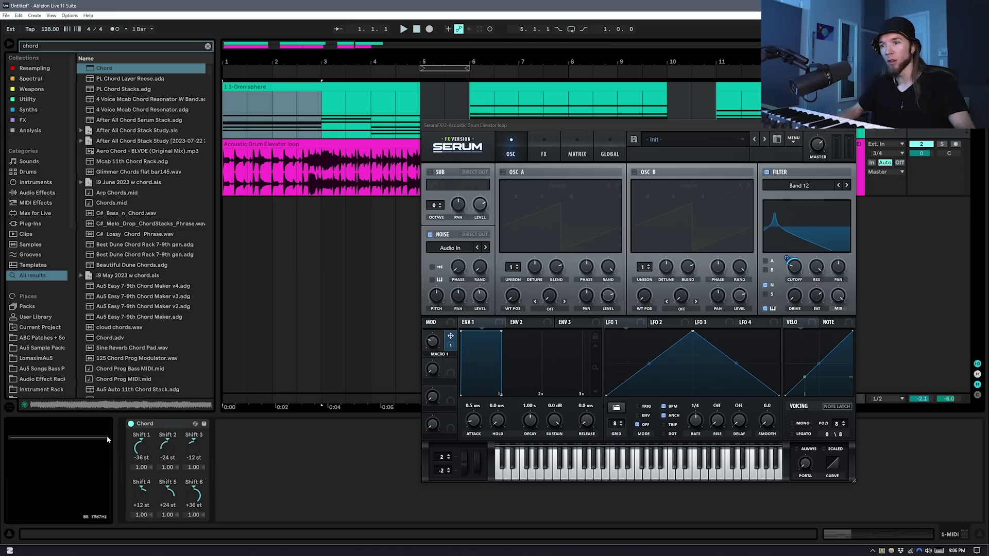
- Play the Omnisphere chord clip and raise Serum's POLY count from 8 to 32 voices
{"action": "left_click", "coordinate": [261, 144]}
{"action": "left_click", "coordinate": [256, 87]}
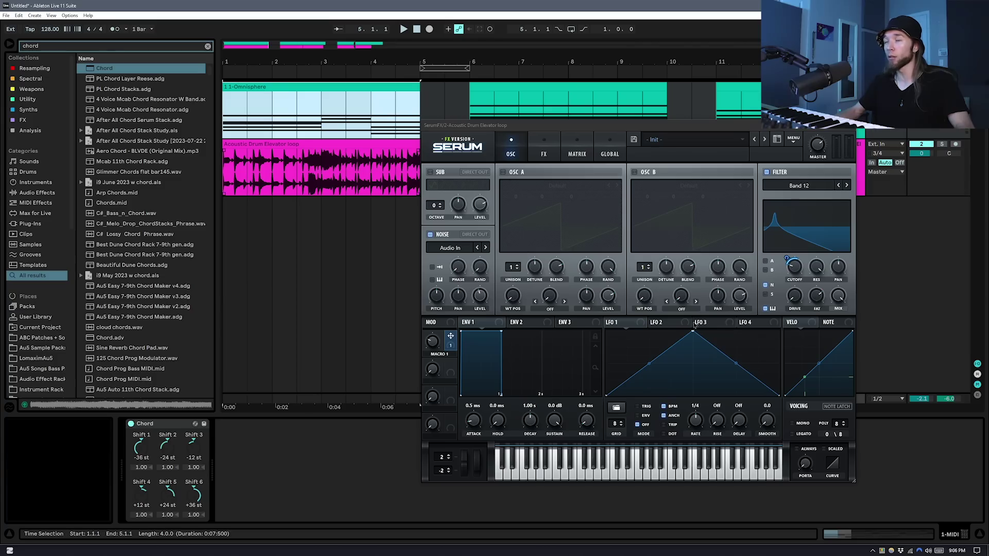
{"action": "key", "text": "space"}
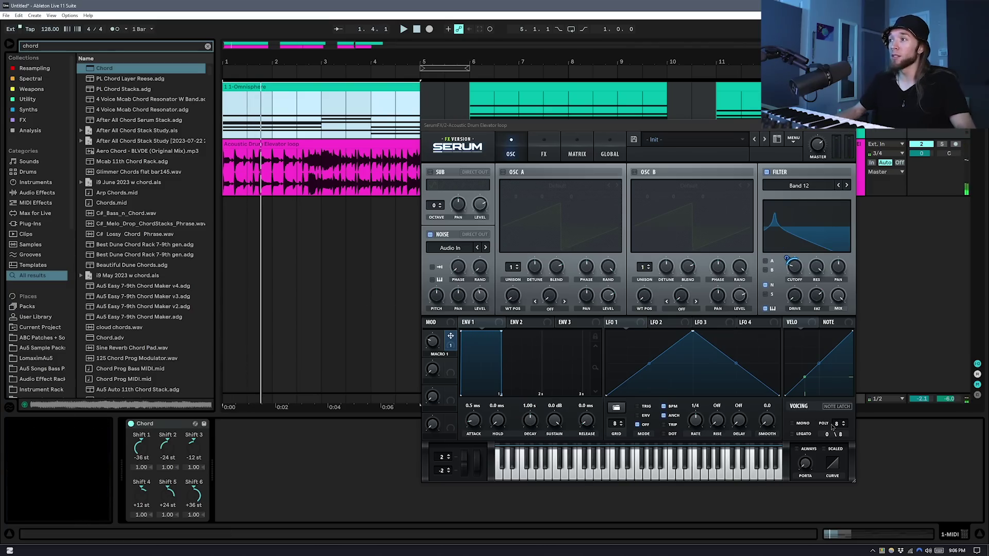
{"action": "left_click_drag", "start_coordinate": [846, 428], "coordinate": [845, 414]}
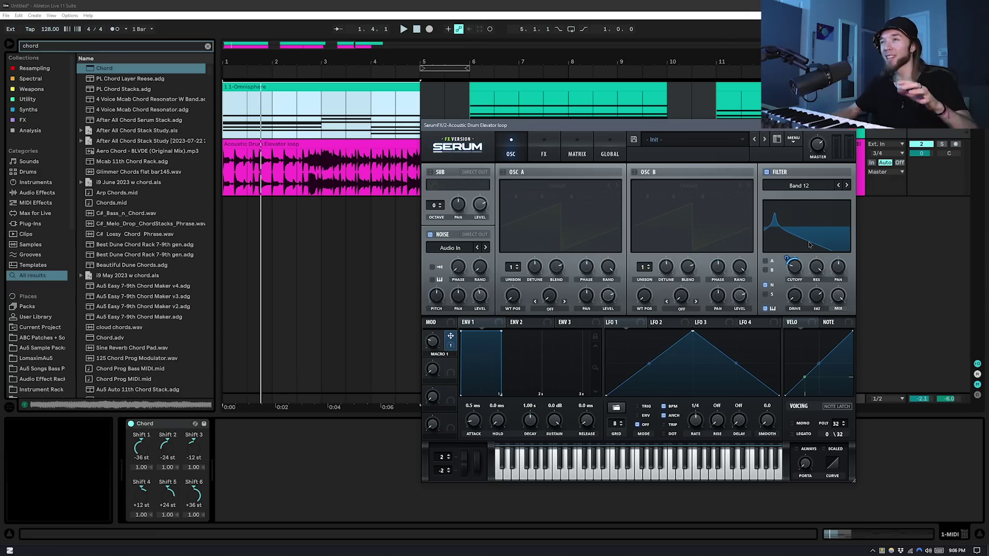
{"action": "left_click_drag", "start_coordinate": [668, 128], "coordinate": [670, 96]}
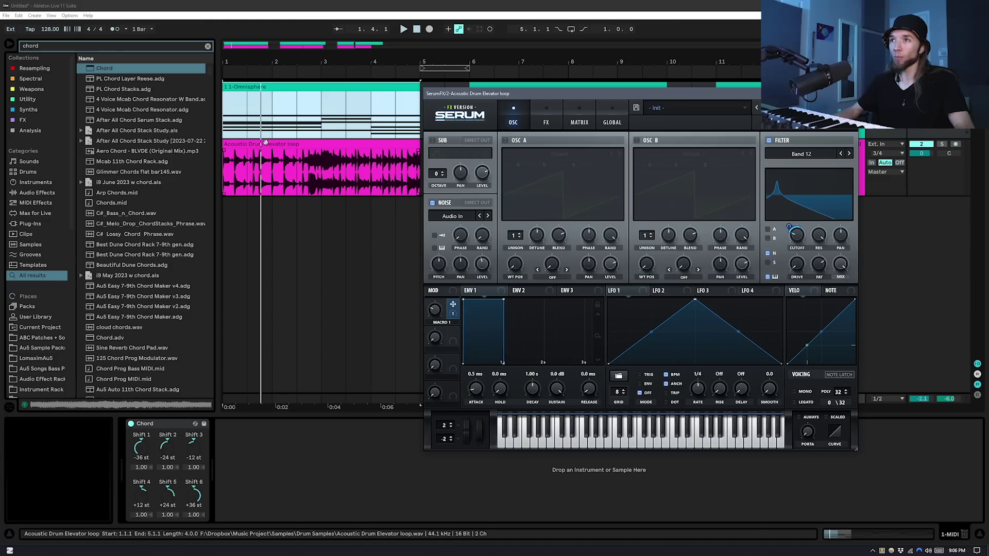
- Enable the Compressor on Serum's FX page for the Acoustic Drum Elevator loop, then return to OSC
{"action": "left_click", "coordinate": [265, 144]}
{"action": "left_click", "coordinate": [482, 263]}
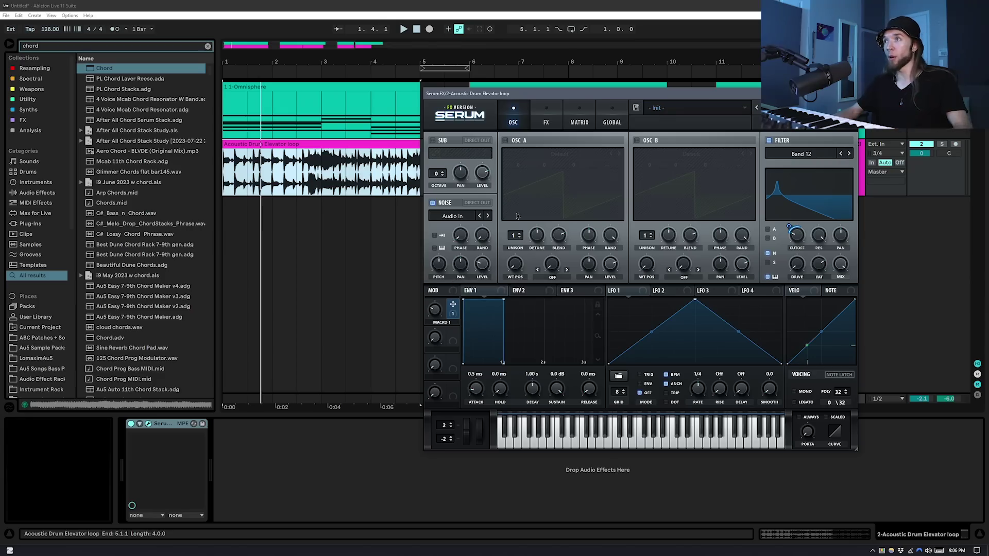
{"action": "left_click", "coordinate": [555, 120]}
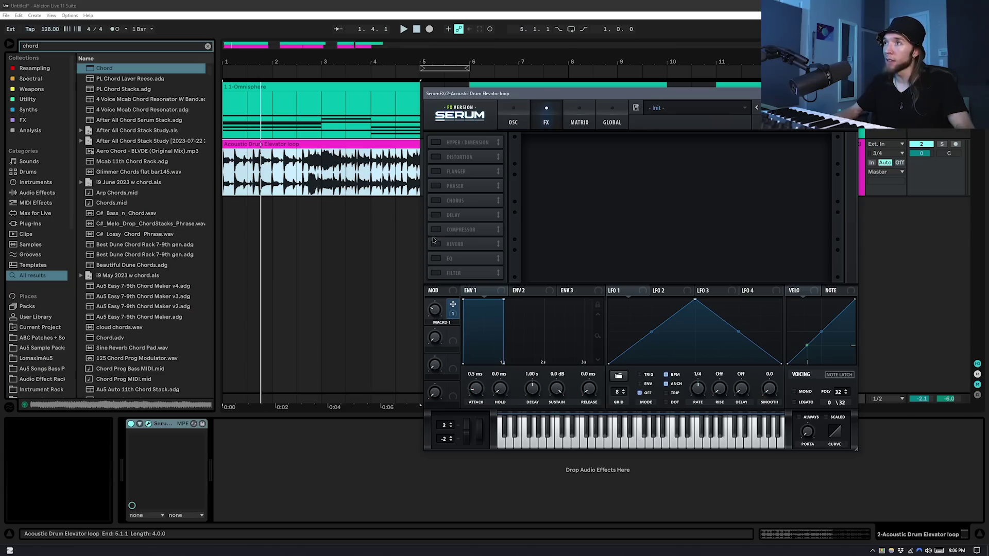
{"action": "left_click", "coordinate": [435, 230]}
{"action": "mouse_move", "coordinate": [575, 150]}
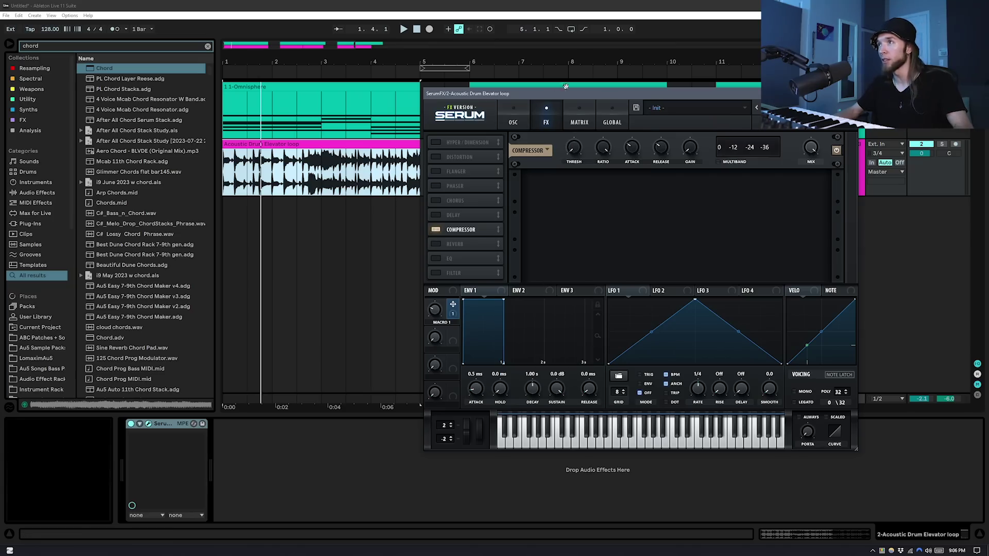
{"action": "left_click", "coordinate": [515, 120]}
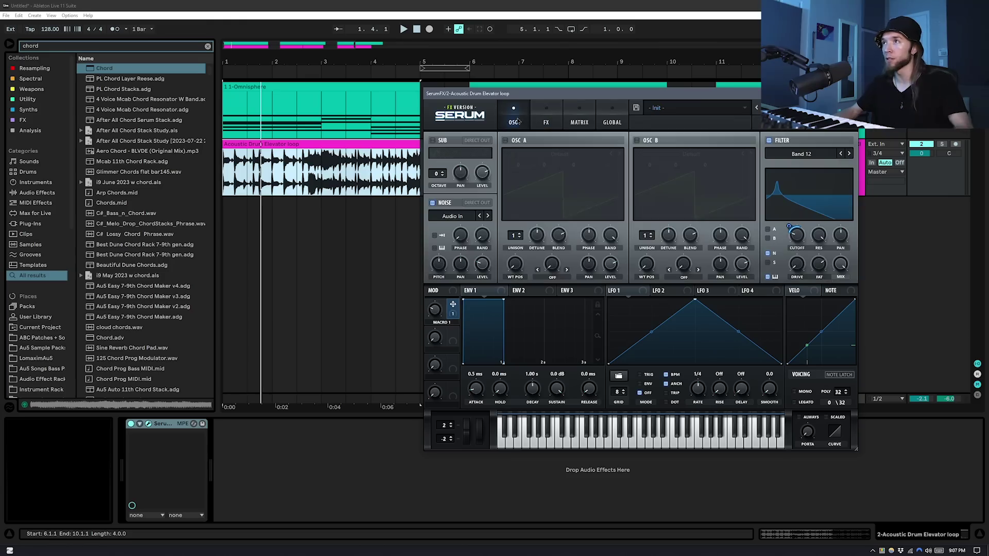
- Audition the arrangement briefly, then set the insert point at bar 3 on the MIDI track
{"action": "key", "text": "space"}
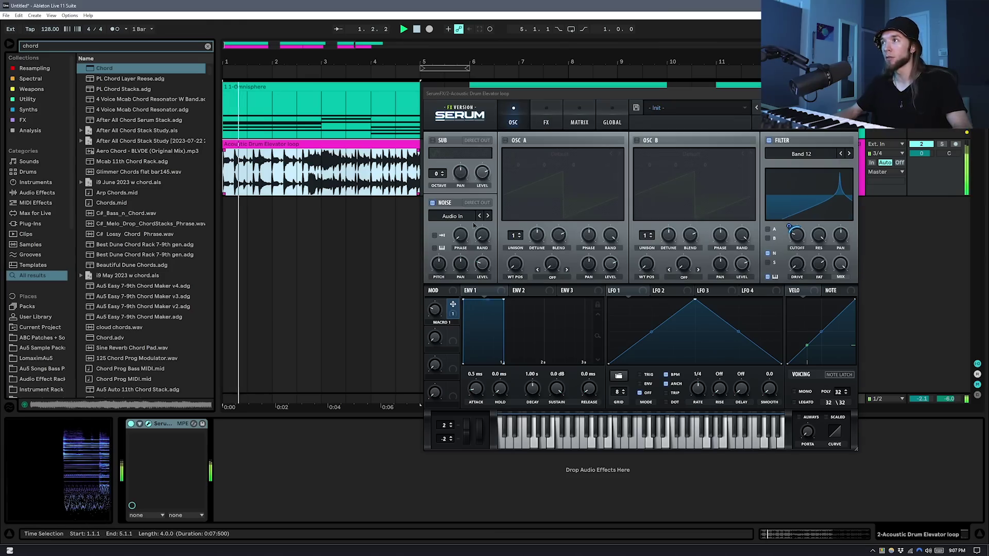
{"action": "key", "text": "space"}
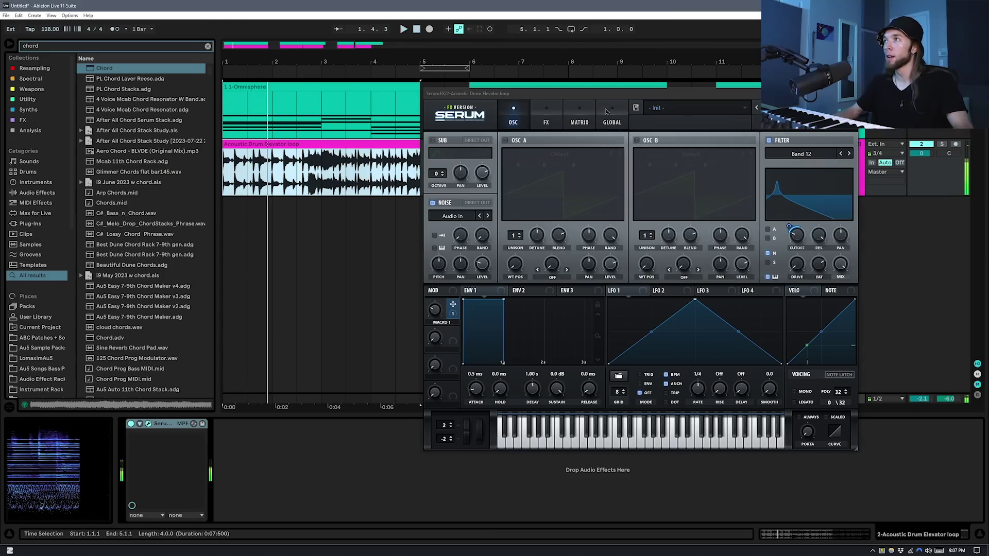
{"action": "left_click", "coordinate": [320, 129]}
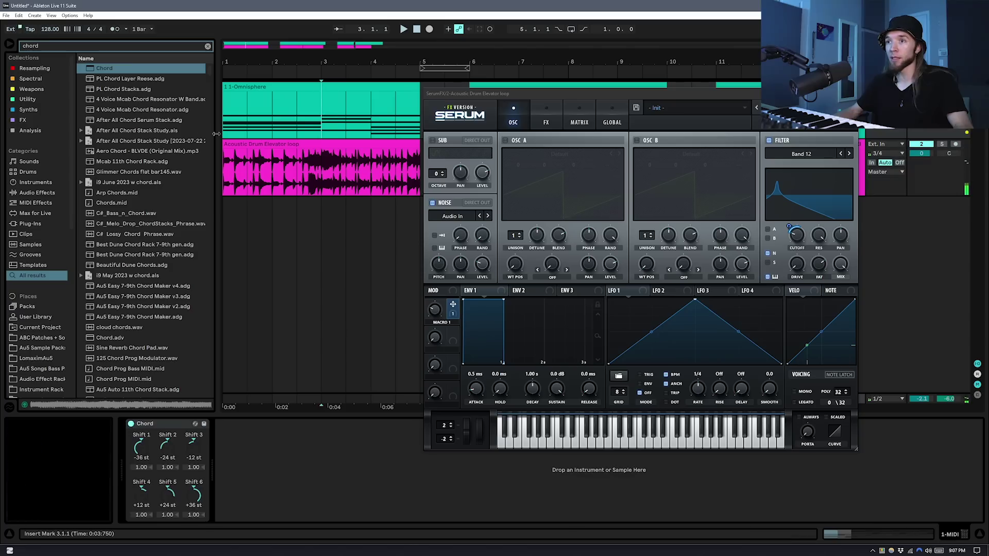
- Load the Pitch MIDI effect after the Chord device and clear the browser search
{"action": "left_click", "coordinate": [106, 50]}
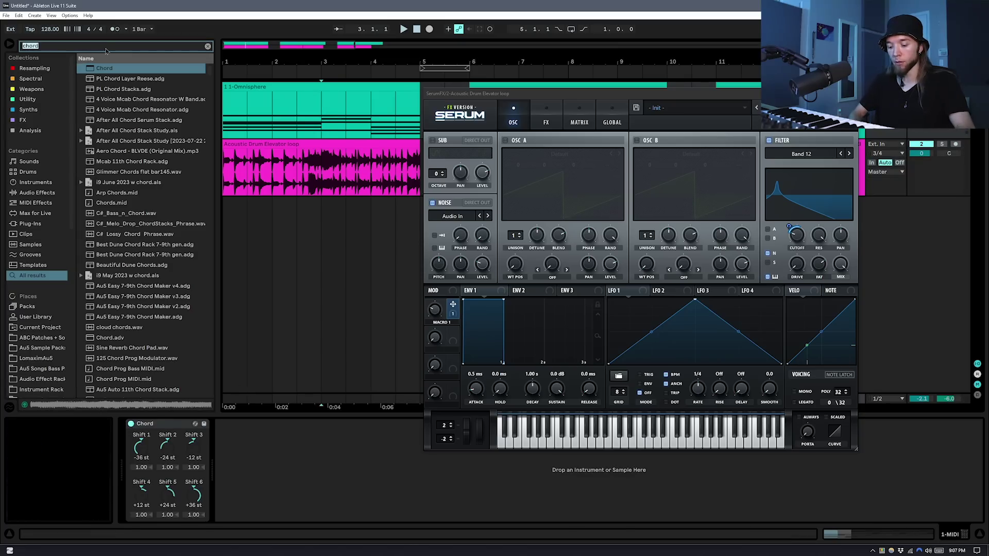
{"action": "type", "text": "pitch"}
{"action": "key", "text": "Down"}
{"action": "key", "text": "Return"}
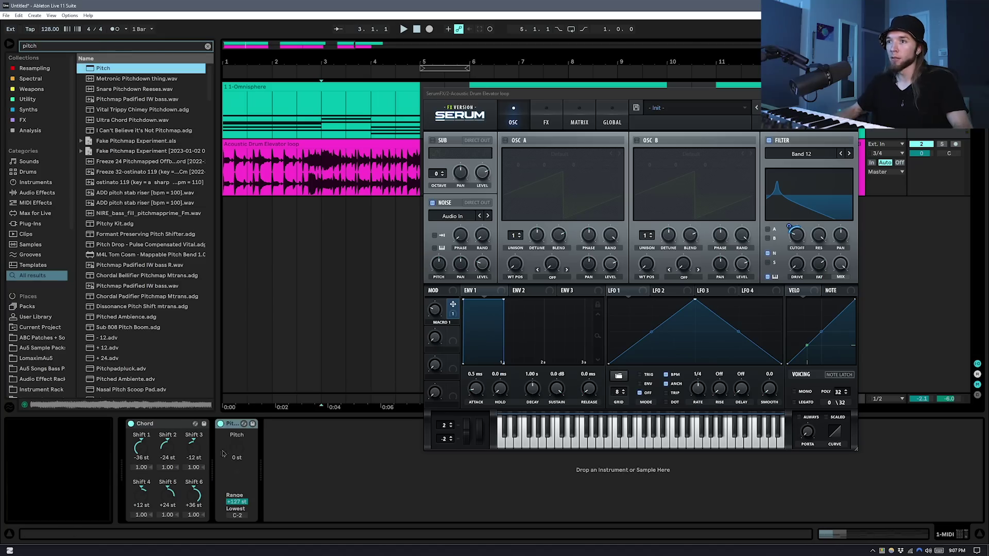
{"action": "left_click", "coordinate": [298, 460]}
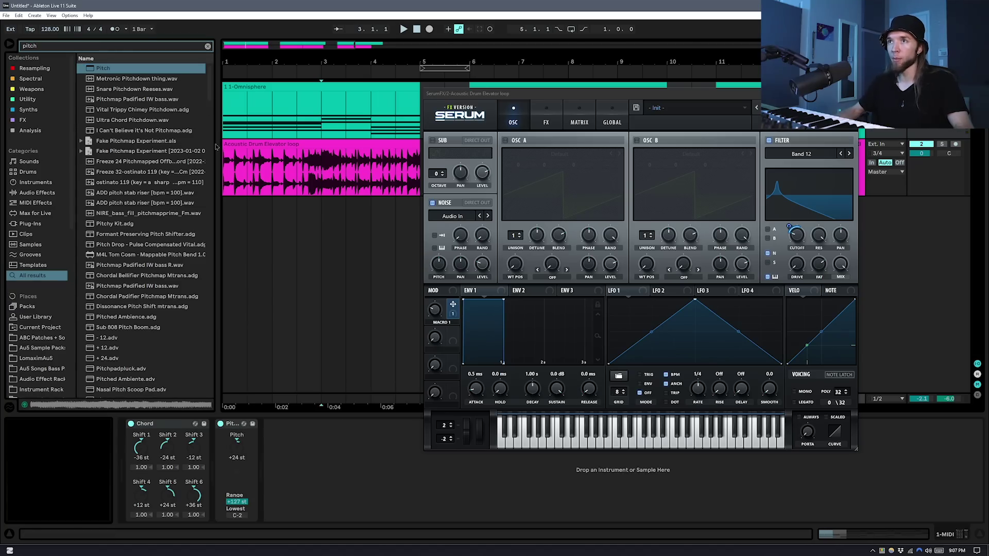
{"action": "left_click", "coordinate": [208, 47]}
- Set the Pitch device to +12 st while playing the Omnisphere clip from bar 1
{"action": "left_click", "coordinate": [258, 87]}
{"action": "key", "text": "space"}
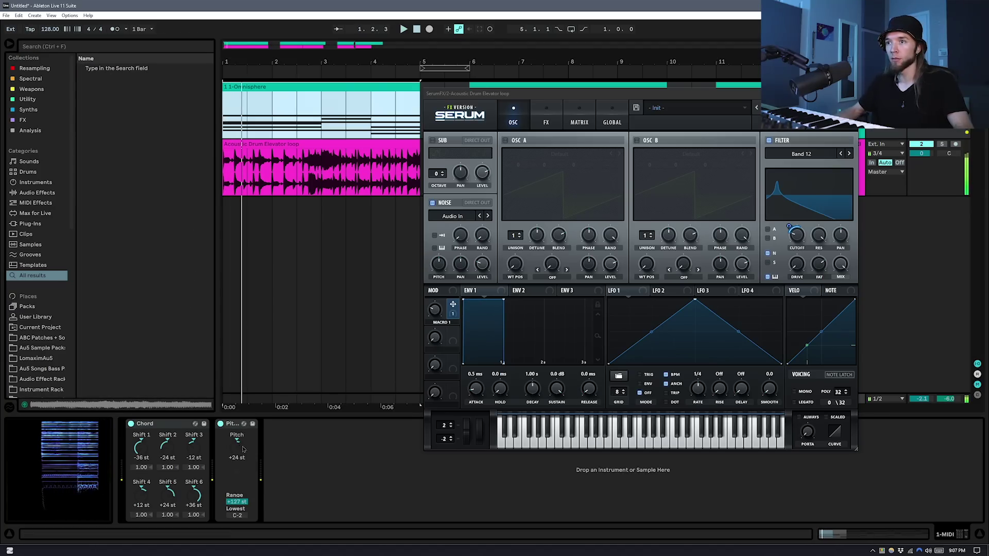
{"action": "left_click_drag", "start_coordinate": [241, 450], "coordinate": [241, 457]}
{"action": "key", "text": "space"}
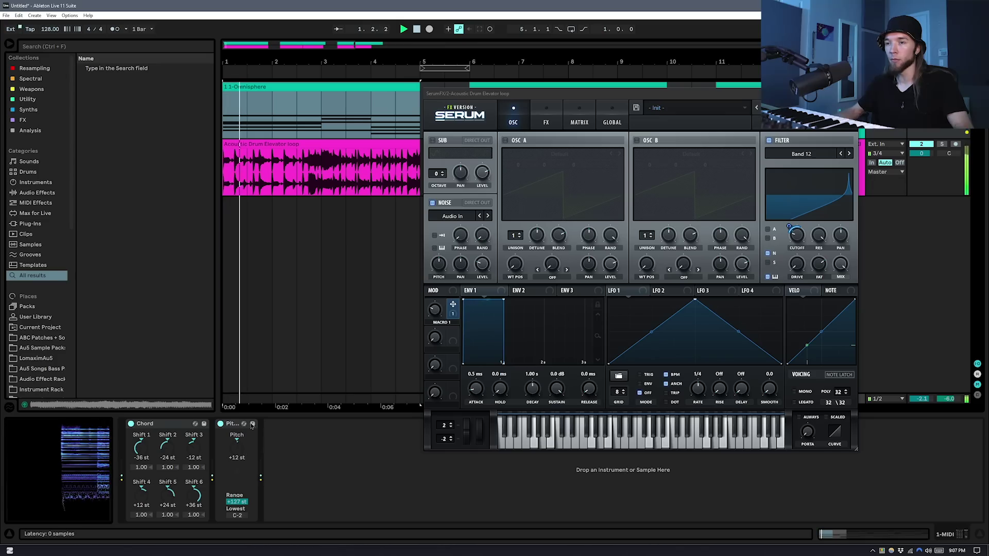
{"action": "key", "text": "space"}
{"action": "left_click_drag", "start_coordinate": [80, 417], "coordinate": [81, 219]}
{"action": "key", "text": "space"}
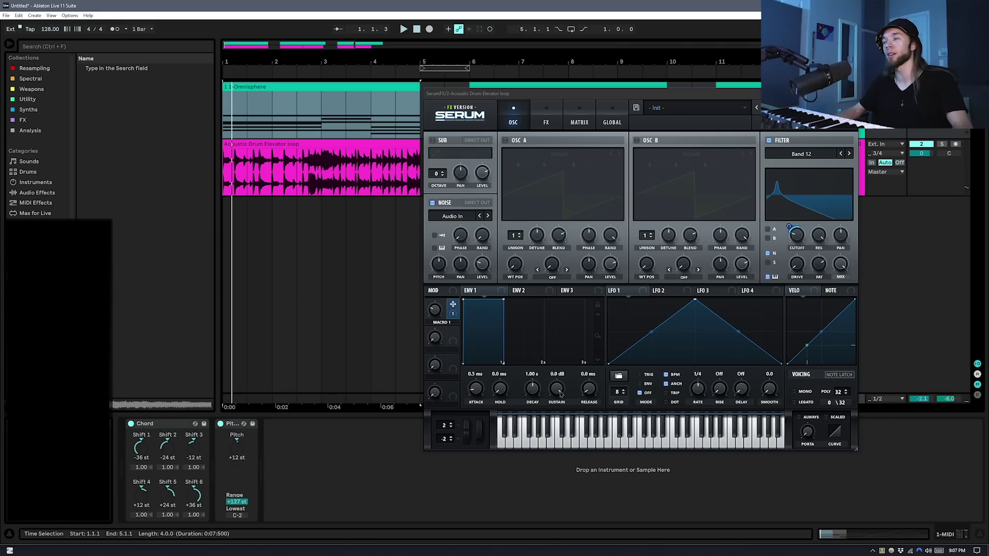
- Audition the filter bank on the drum loop from bar 6, zooming and panning the arrangement
{"action": "key", "text": "space"}
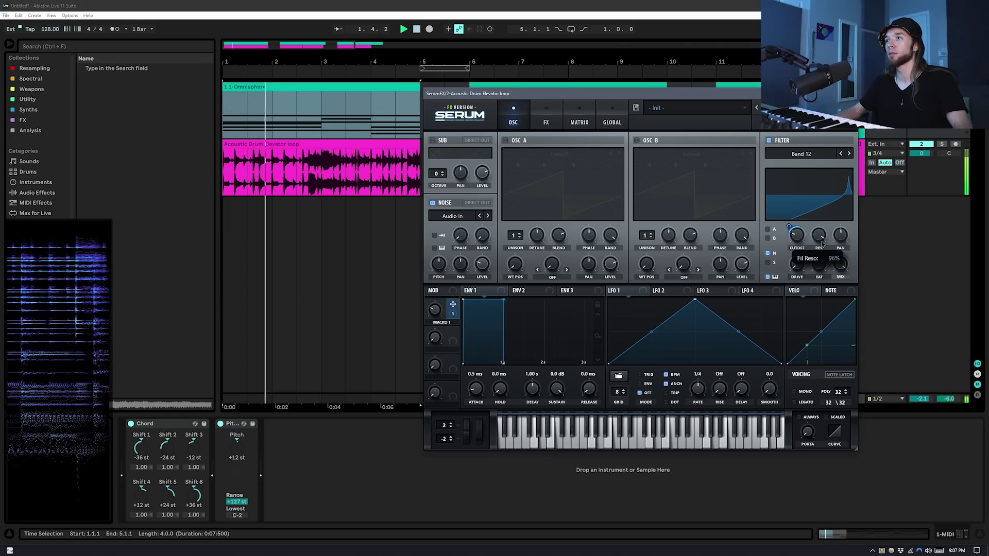
{"action": "left_click_drag", "start_coordinate": [429, 62], "coordinate": [315, 36]}
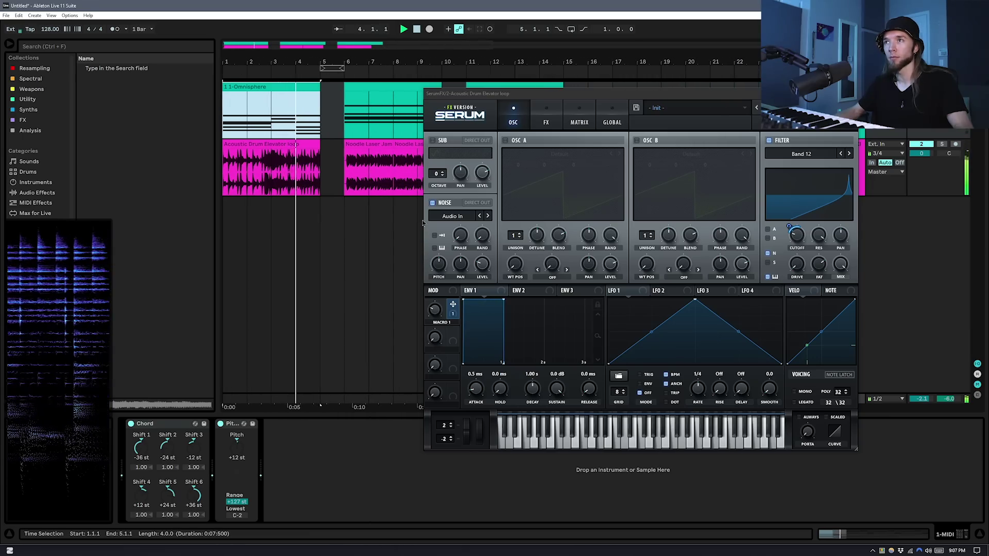
{"action": "key", "text": "space"}
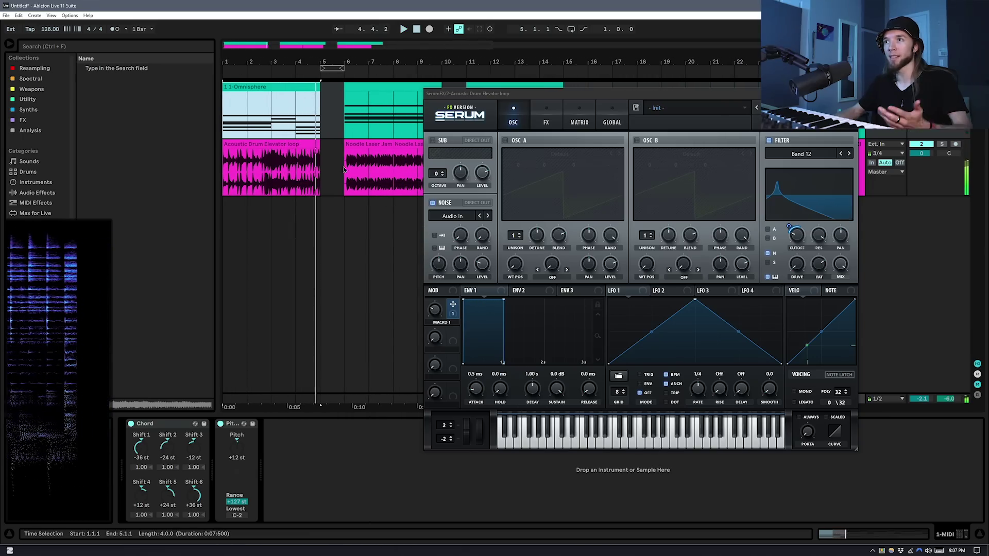
{"action": "left_click", "coordinate": [347, 175]}
{"action": "key", "text": "space"}
{"action": "left_click_drag", "start_coordinate": [414, 62], "coordinate": [413, 82]}
{"action": "left_click_drag", "start_coordinate": [357, 66], "coordinate": [263, 61]}
{"action": "key", "text": "space"}
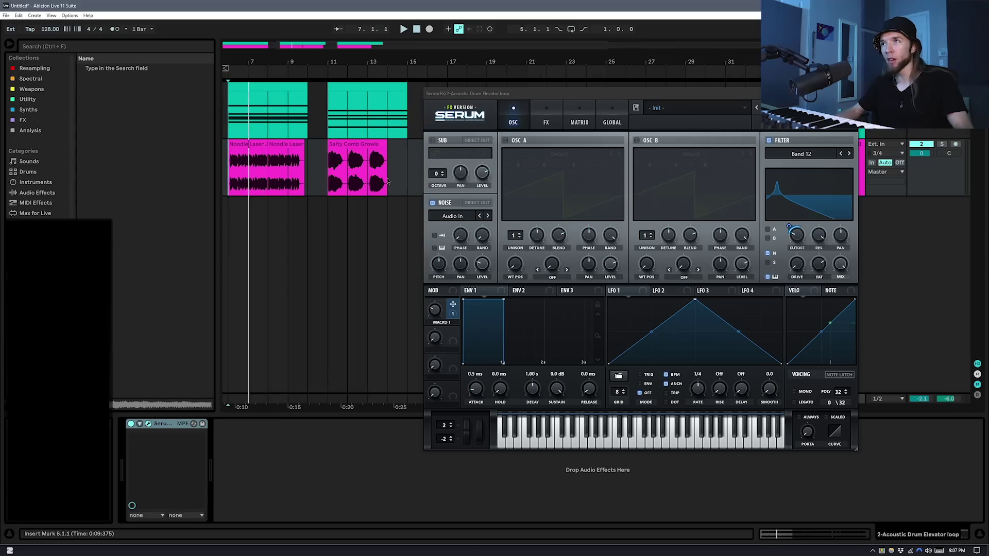
- Audition the Salty Comb Growls clip and bar 13, then restart playback from bar 6
{"action": "left_click", "coordinate": [332, 186]}
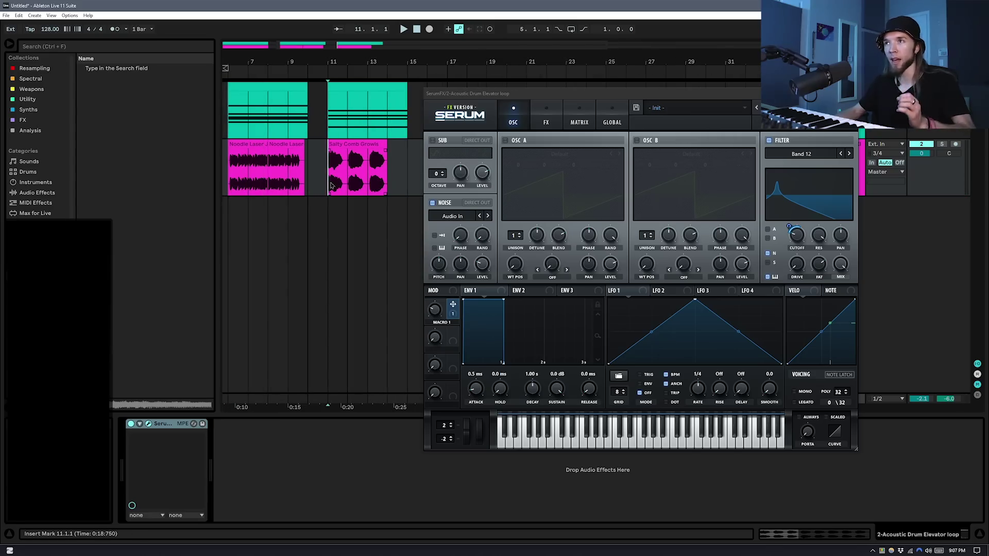
{"action": "key", "text": "space"}
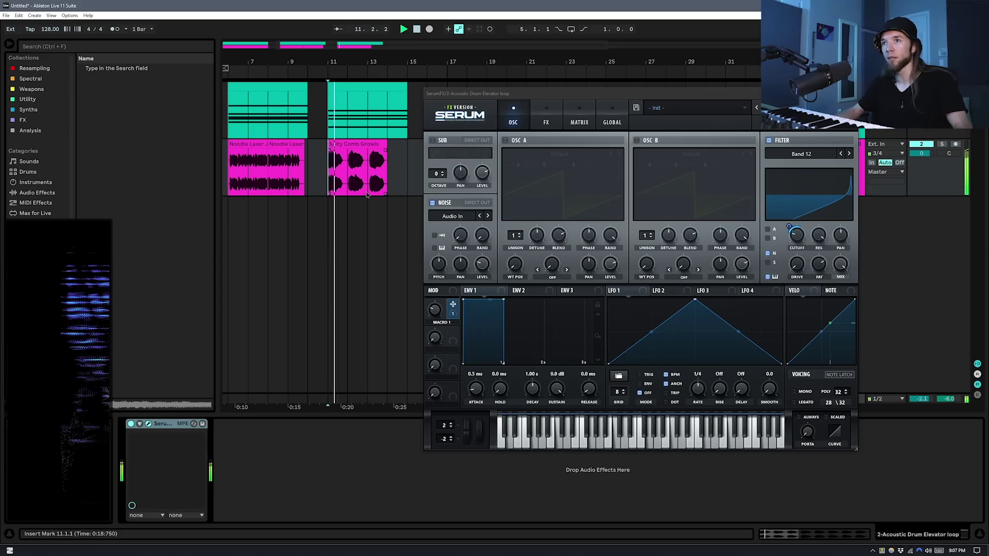
{"action": "left_click", "coordinate": [373, 189]}
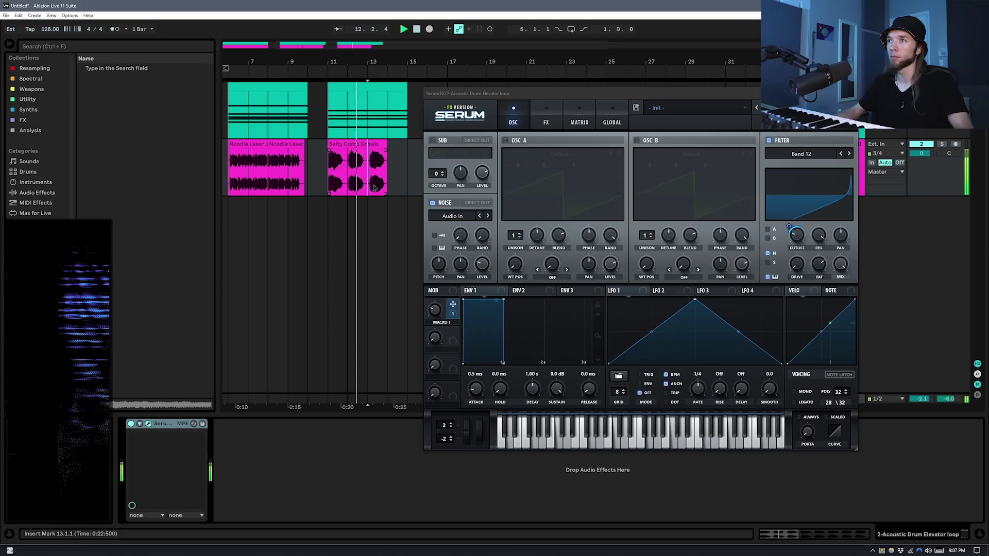
{"action": "key", "text": "space"}
{"action": "key", "text": "space"}
{"action": "left_click", "coordinate": [230, 180]}
{"action": "key", "text": "space"}
{"action": "key", "text": "space"}
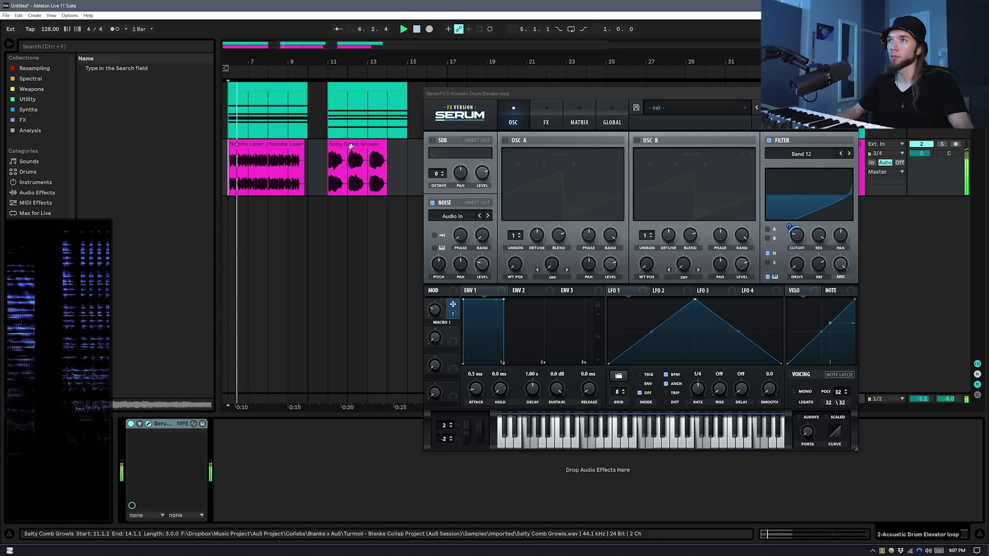
{"action": "left_click_drag", "start_coordinate": [340, 62], "coordinate": [435, 63]}
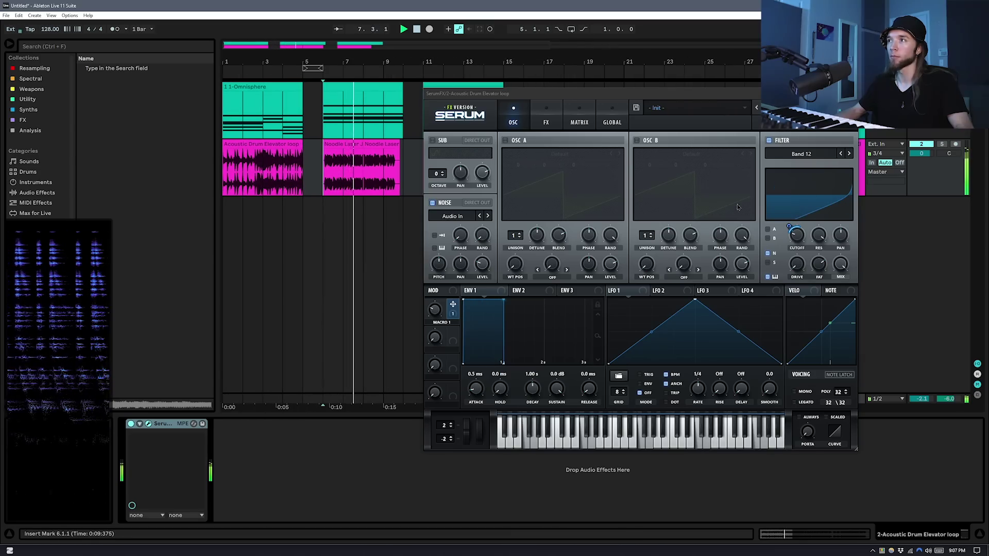
{"action": "left_click", "coordinate": [822, 235]}
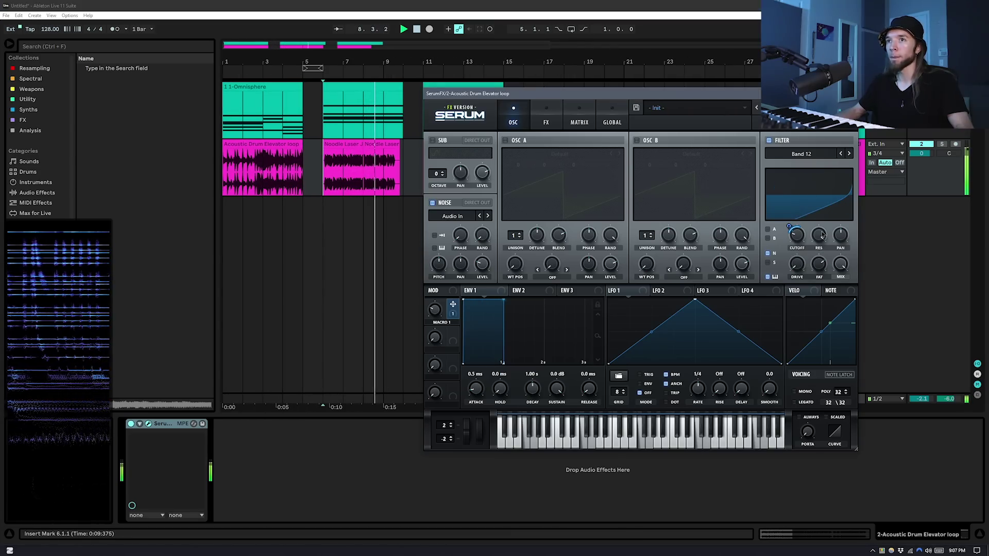
- Try a 33% filter stereo spread, then reset the Pan control to its default
{"action": "key", "text": "space"}
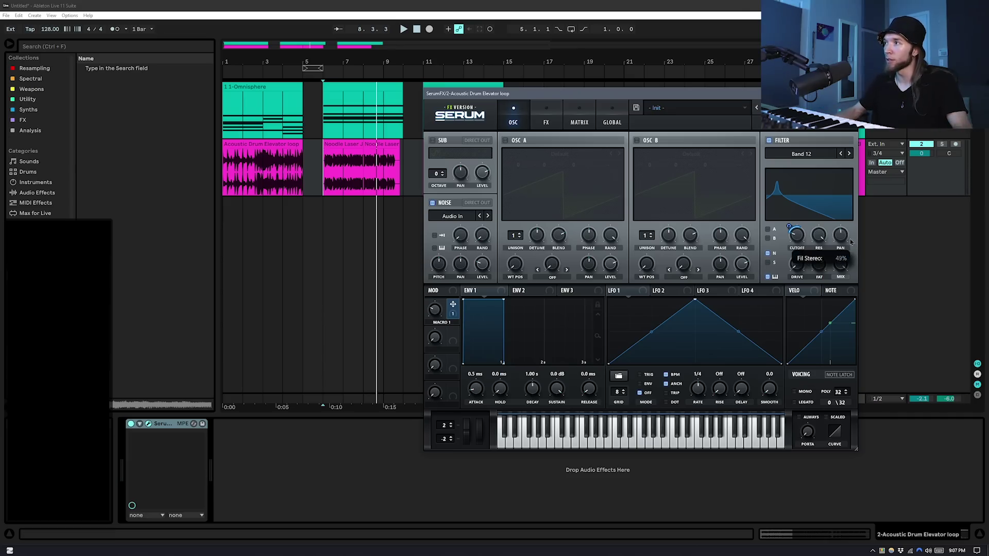
{"action": "key", "text": "space"}
{"action": "left_click_drag", "start_coordinate": [852, 241], "coordinate": [855, 262]}
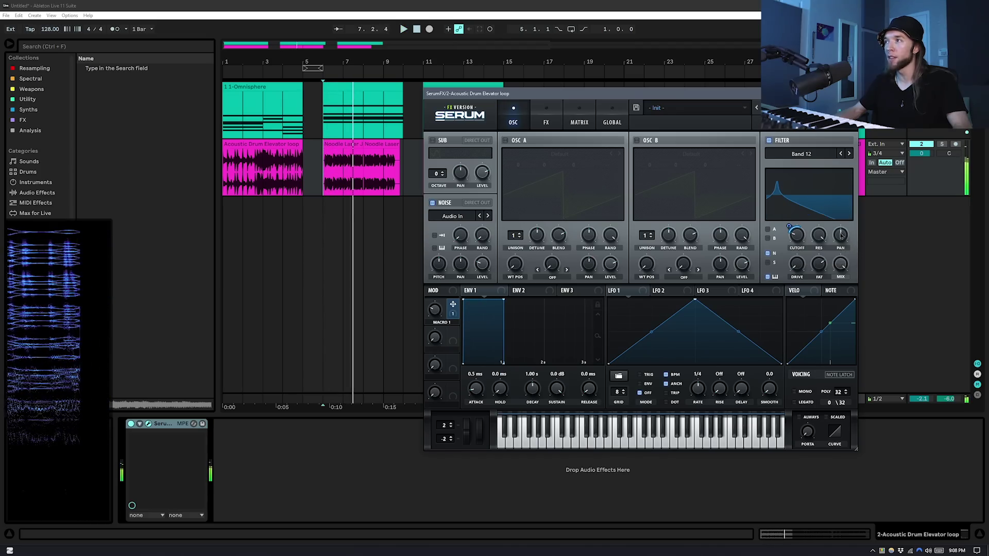
{"action": "right_click", "coordinate": [856, 263]}
{"action": "left_click", "coordinate": [859, 265]}
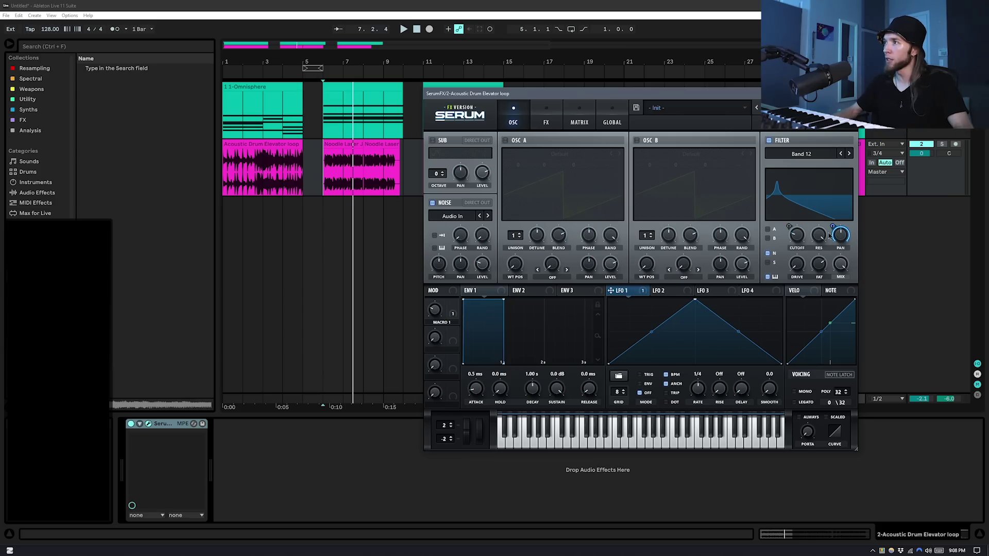
- Make LFO 1 a free-running 1.0 Hz sine wave, auditioning the drum loop
{"action": "key", "text": "space"}
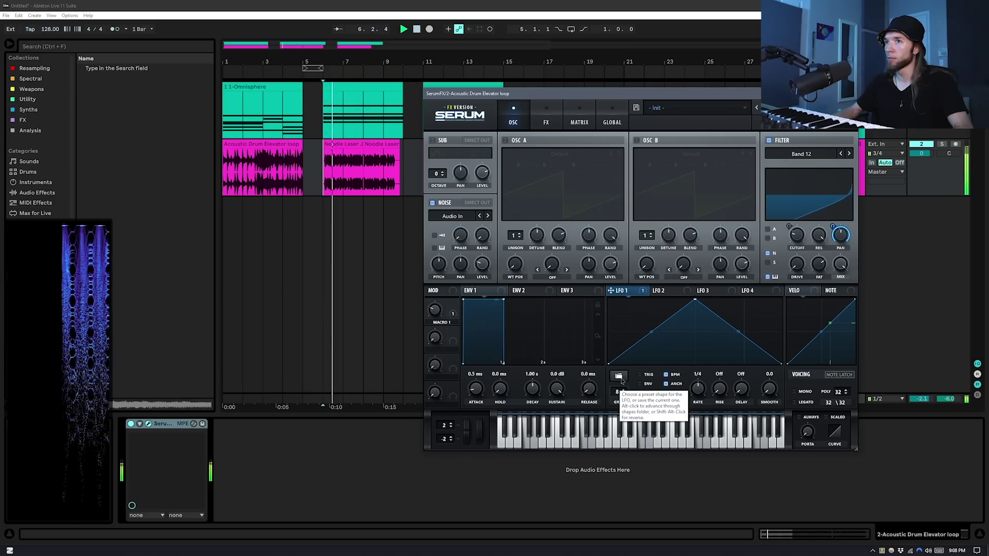
{"action": "left_click", "coordinate": [666, 374]}
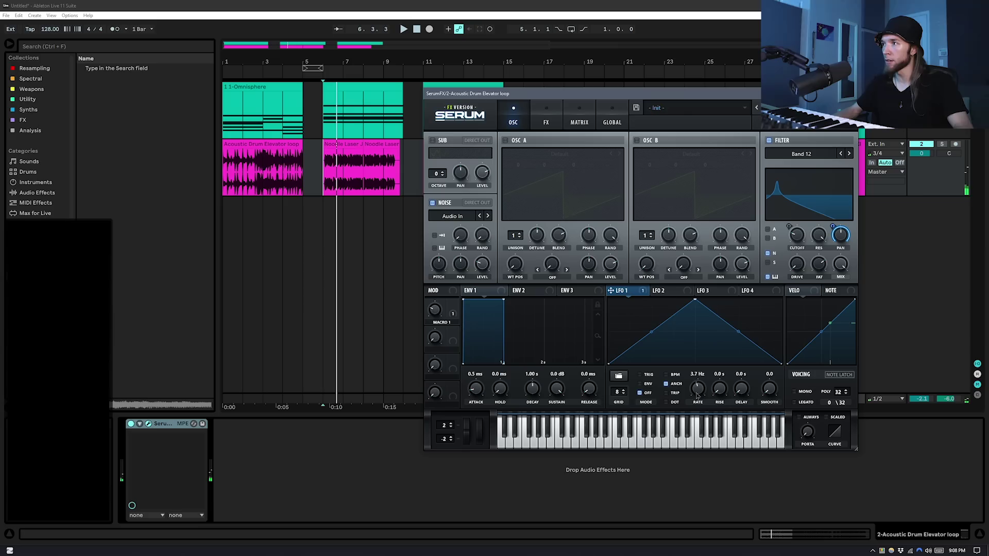
{"action": "left_click_drag", "start_coordinate": [695, 406], "coordinate": [696, 404]}
{"action": "key", "text": "space"}
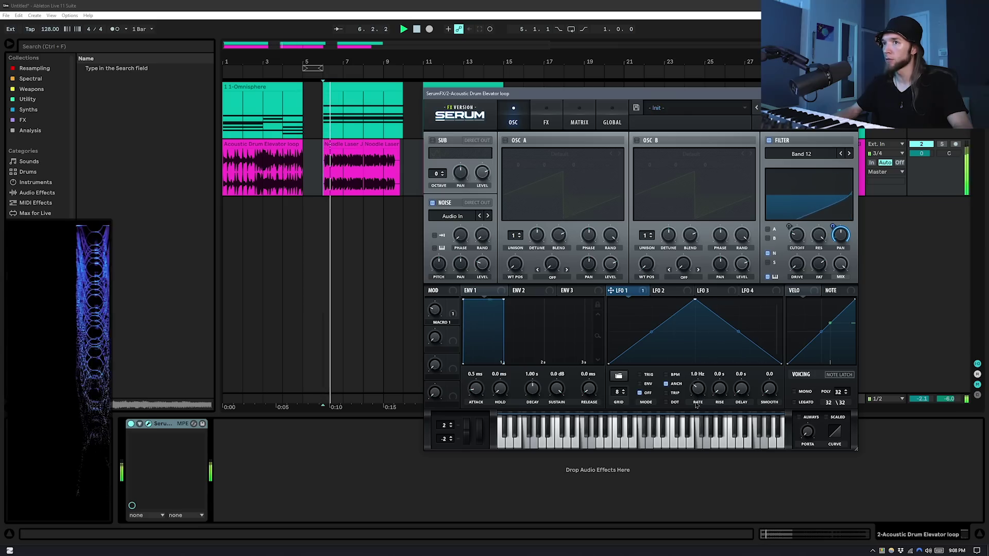
{"action": "left_click", "coordinate": [618, 376]}
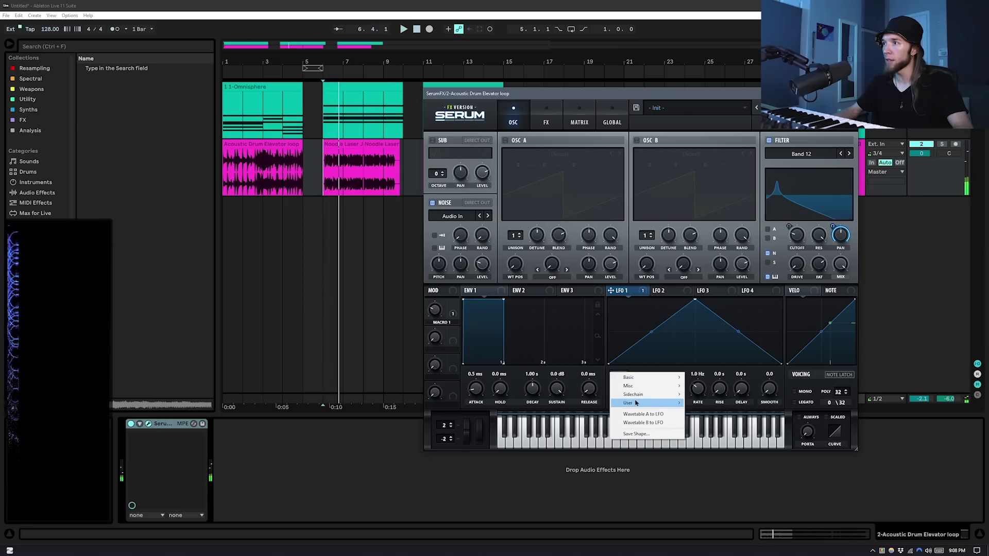
{"action": "mouse_move", "coordinate": [642, 382]}
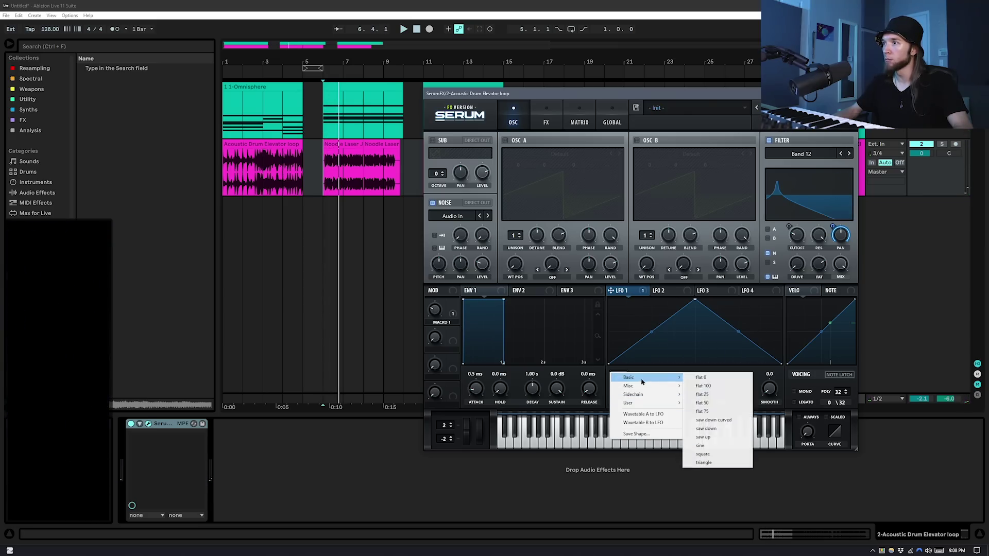
{"action": "left_click", "coordinate": [714, 447]}
{"action": "key", "text": "space"}
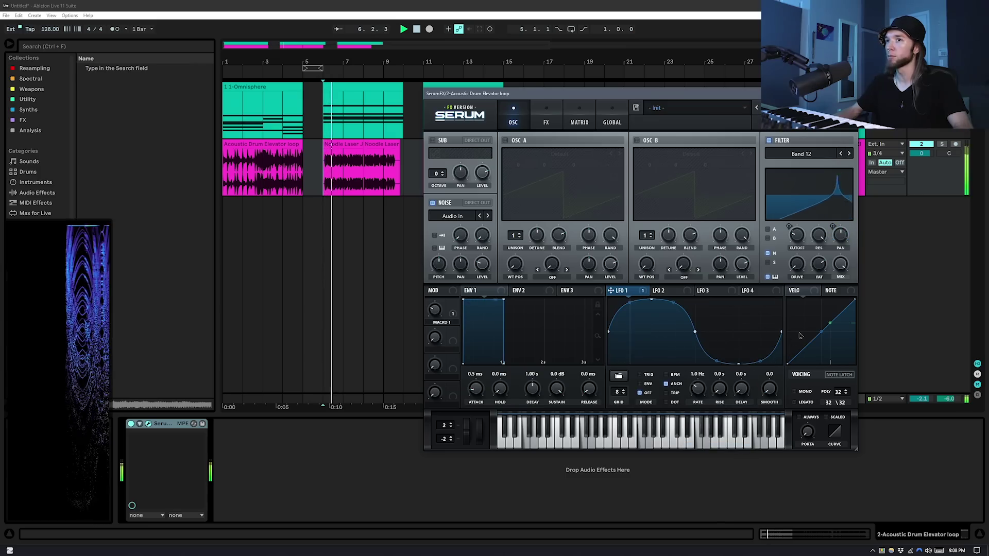
{"action": "key", "text": "space"}
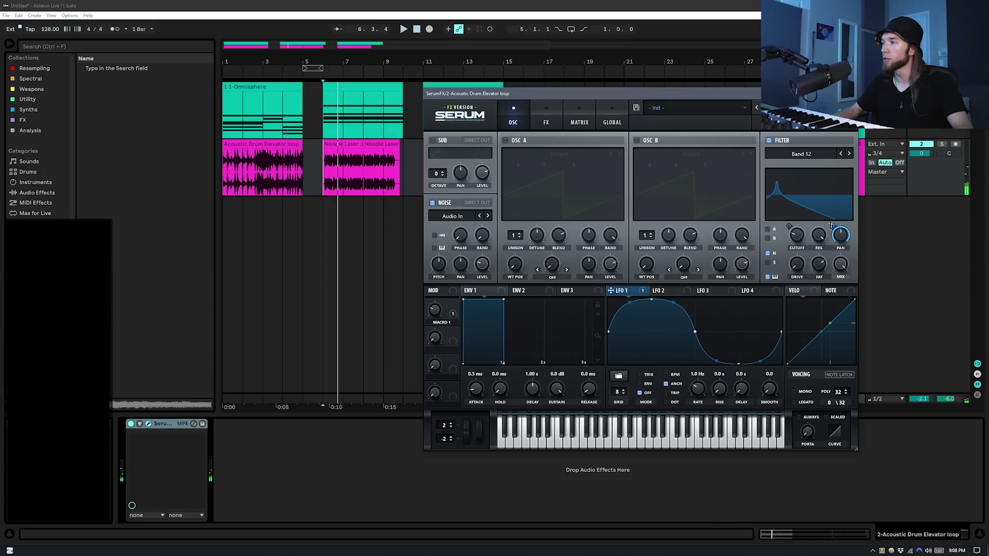
- Assign LFO 1 to the filter stereo spread and audition the modulation
{"action": "left_click_drag", "start_coordinate": [832, 226], "coordinate": [830, 237]}
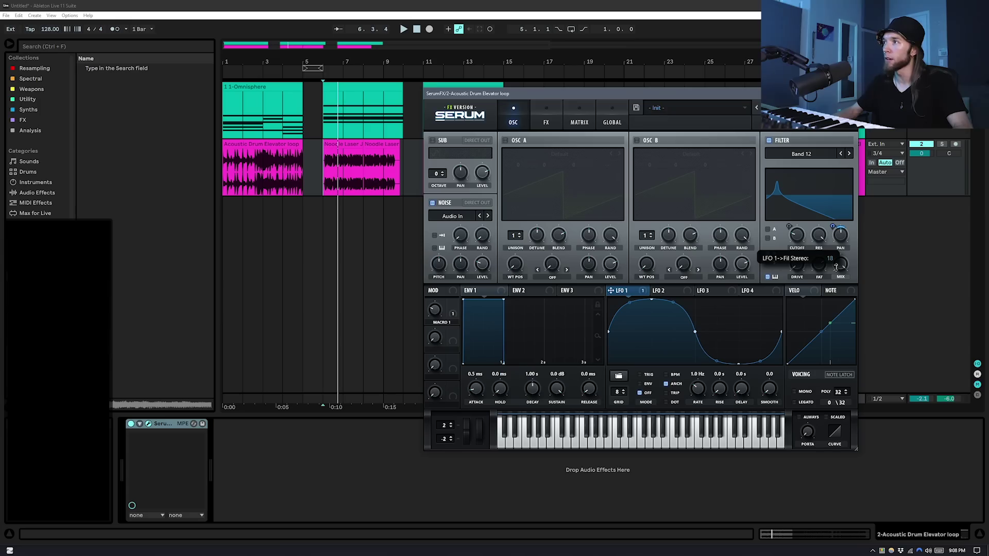
{"action": "key", "text": "space"}
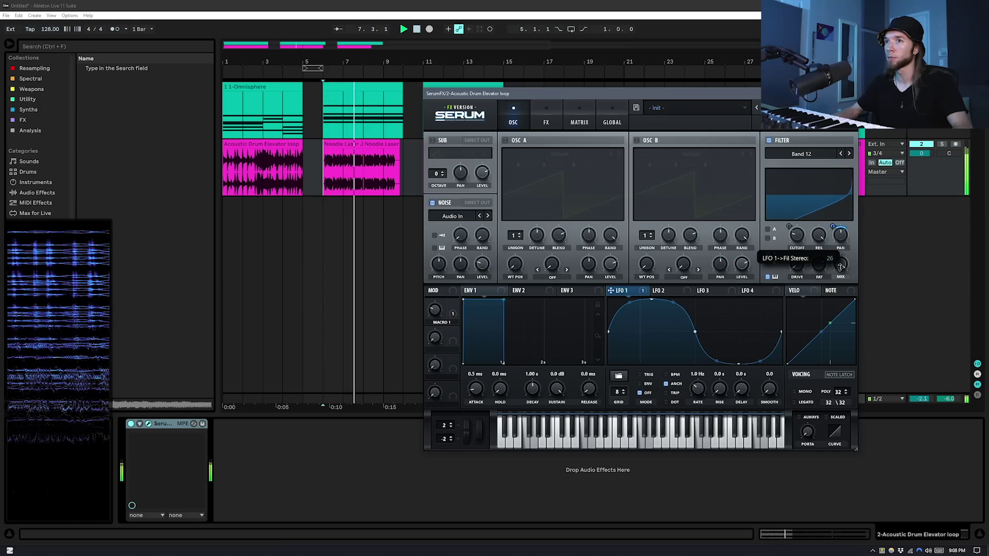
{"action": "key", "text": "space"}
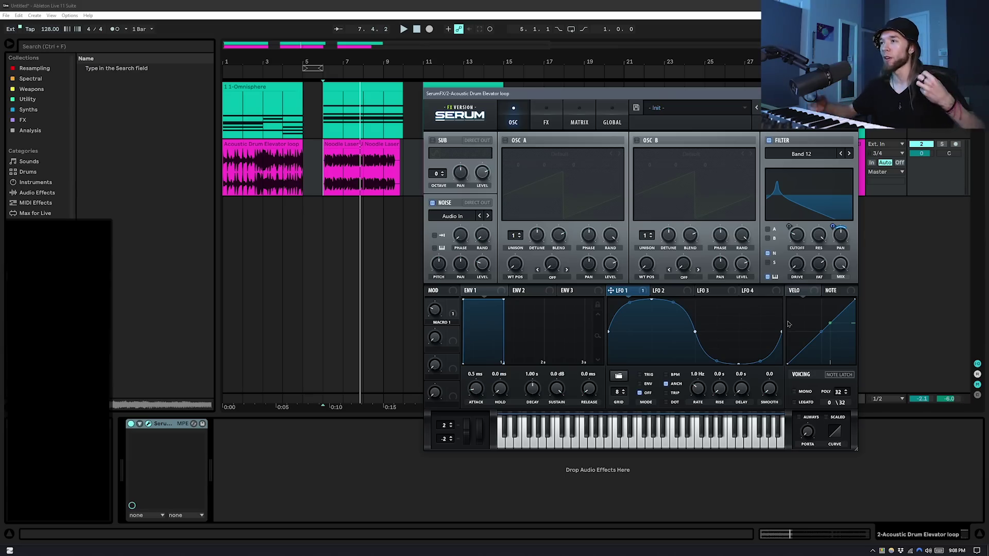
{"action": "left_click", "coordinate": [580, 114]}
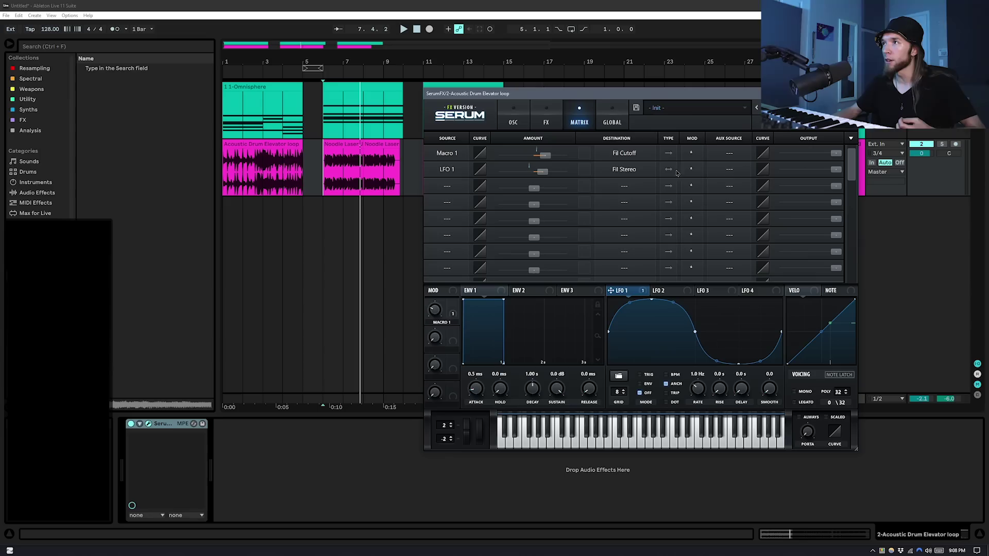
{"action": "left_click", "coordinate": [447, 186]}
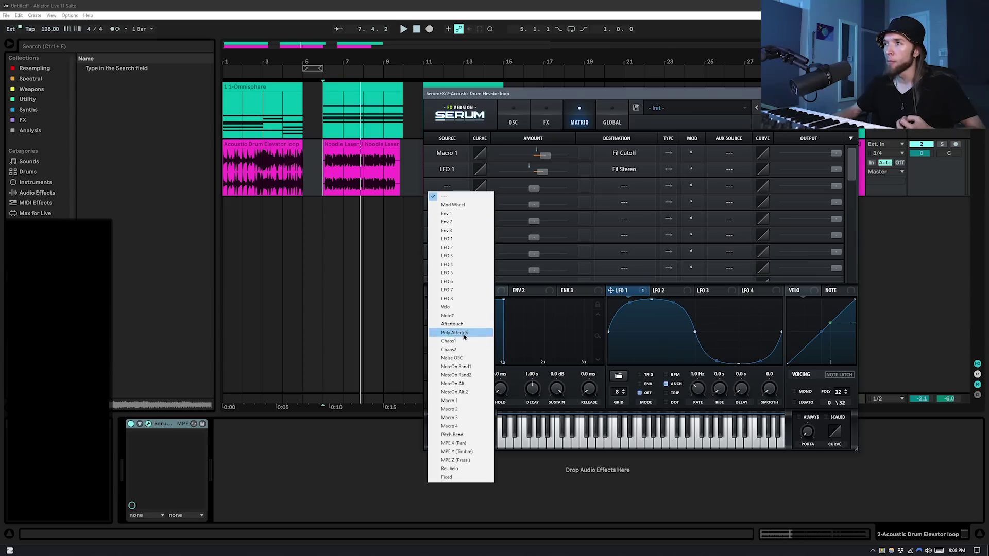
- Route NoteOn Rand1 to LFO1 Rate in matrix row 3 and audition the drum loop
{"action": "left_click", "coordinate": [469, 367]}
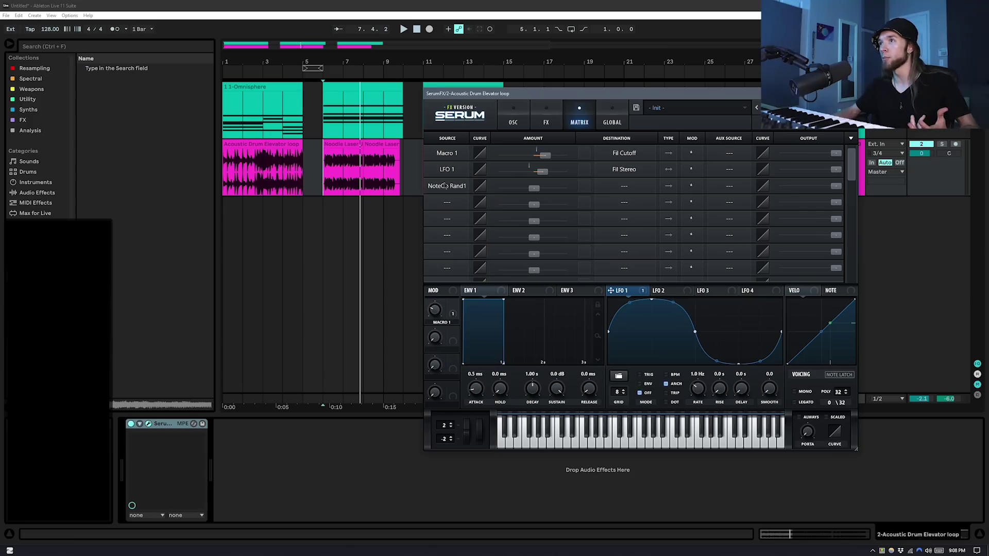
{"action": "left_click", "coordinate": [625, 187]}
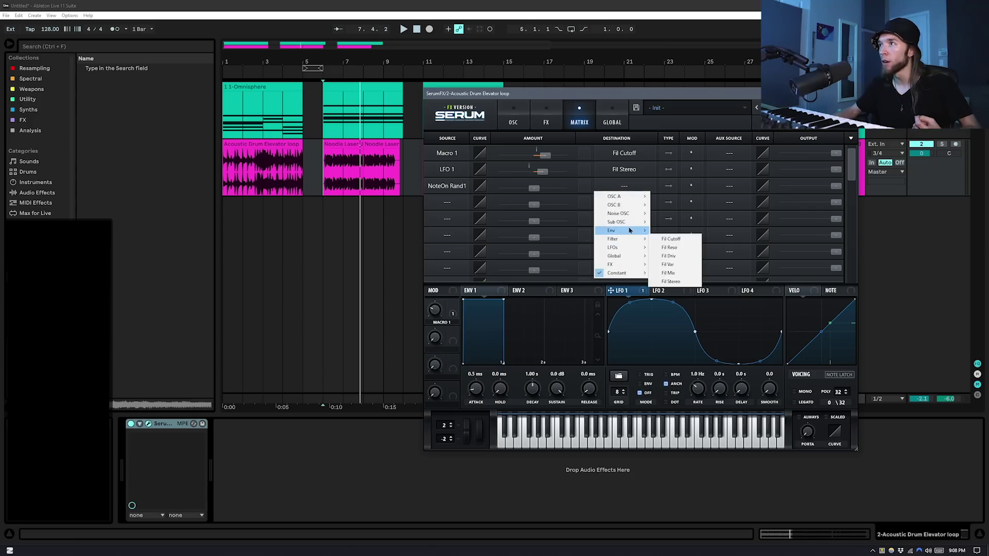
{"action": "mouse_move", "coordinate": [626, 248]}
{"action": "left_click", "coordinate": [679, 249]}
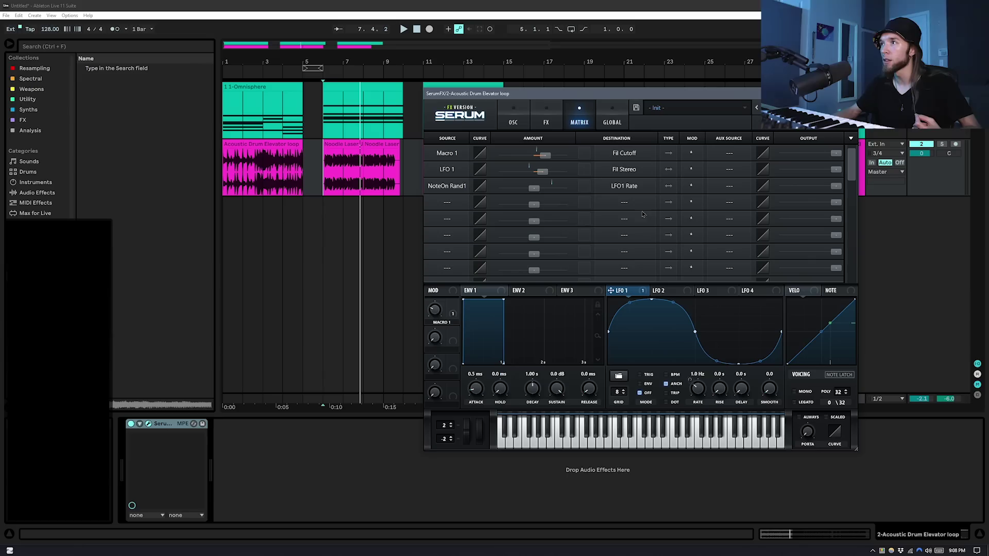
{"action": "mouse_move", "coordinate": [536, 191]}
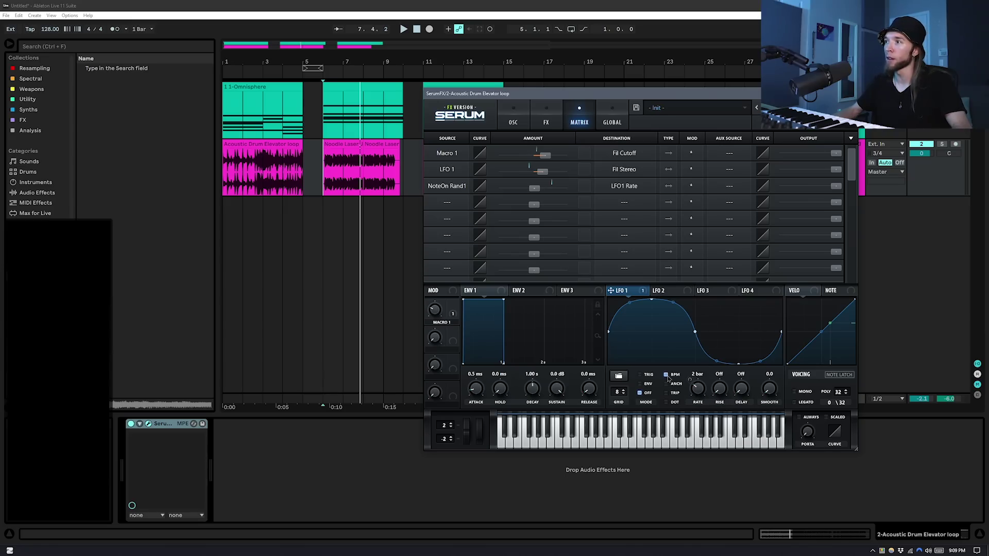
{"action": "key", "text": "space"}
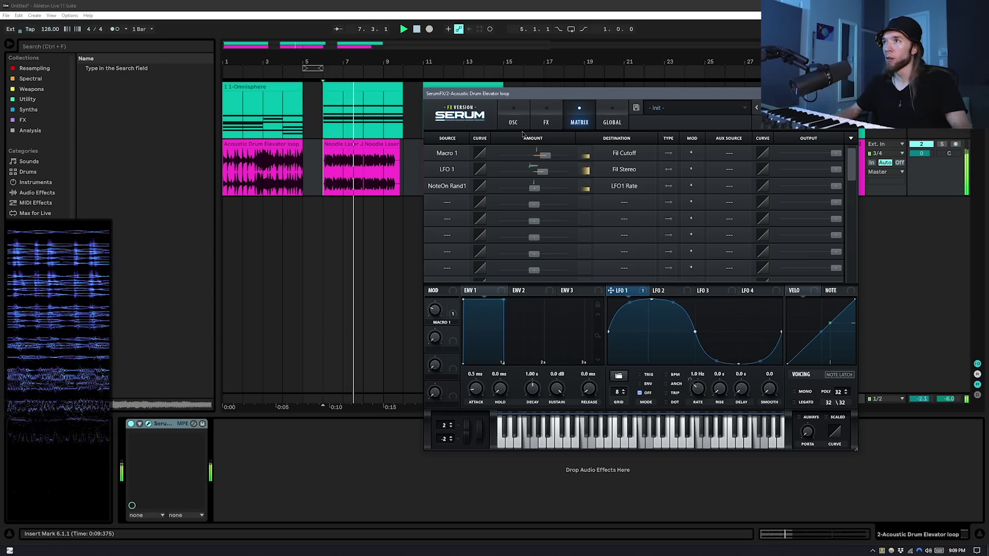
{"action": "key", "text": "space"}
{"action": "key", "text": "space"}
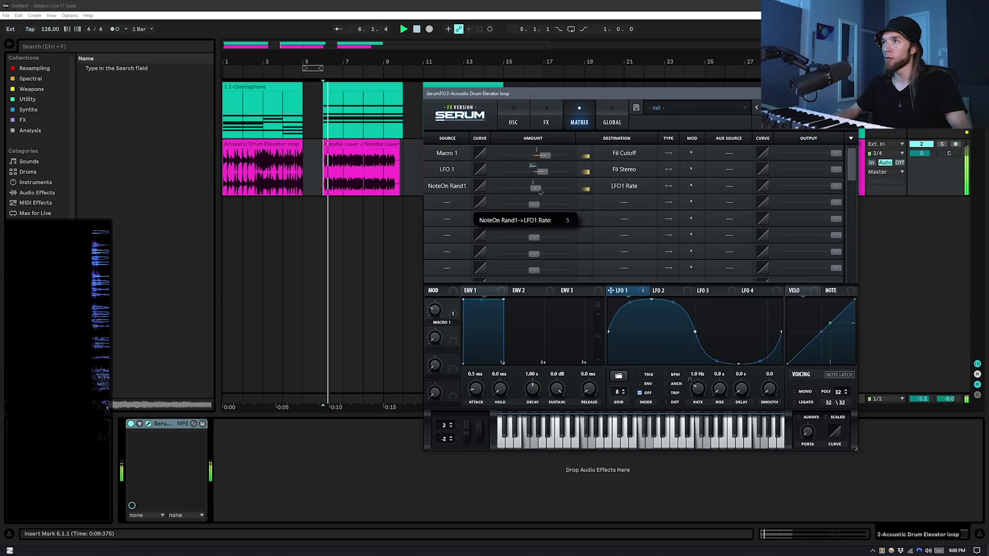
- Slow LFO 1's rate to 0.4 Hz on the oscillator page
{"action": "left_click", "coordinate": [513, 122]}
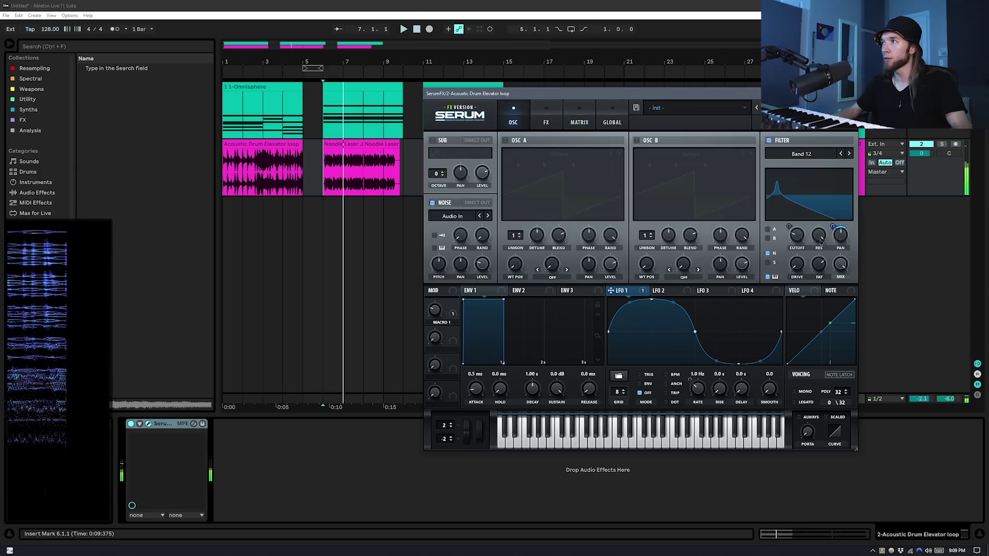
{"action": "mouse_move", "coordinate": [841, 227]}
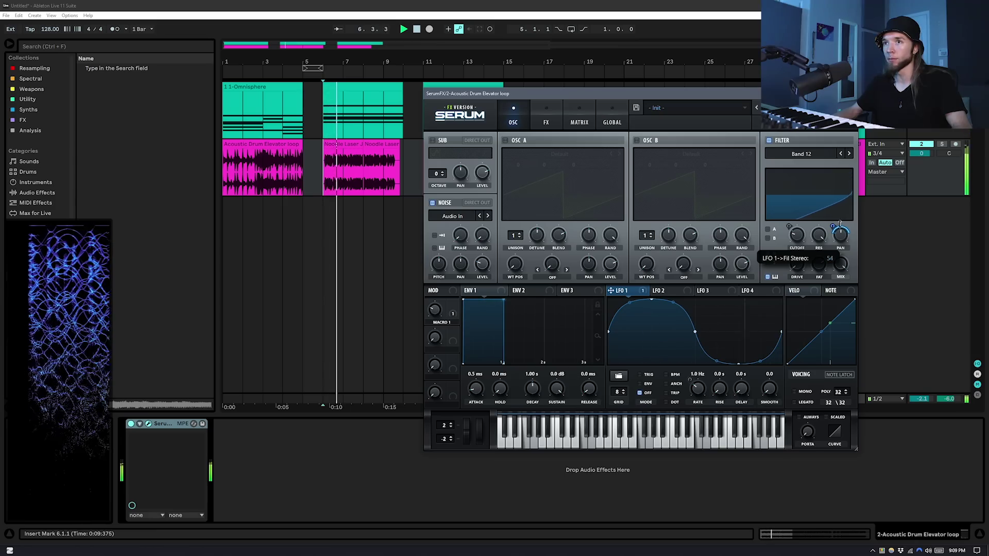
{"action": "left_click_drag", "start_coordinate": [699, 384], "coordinate": [703, 389]}
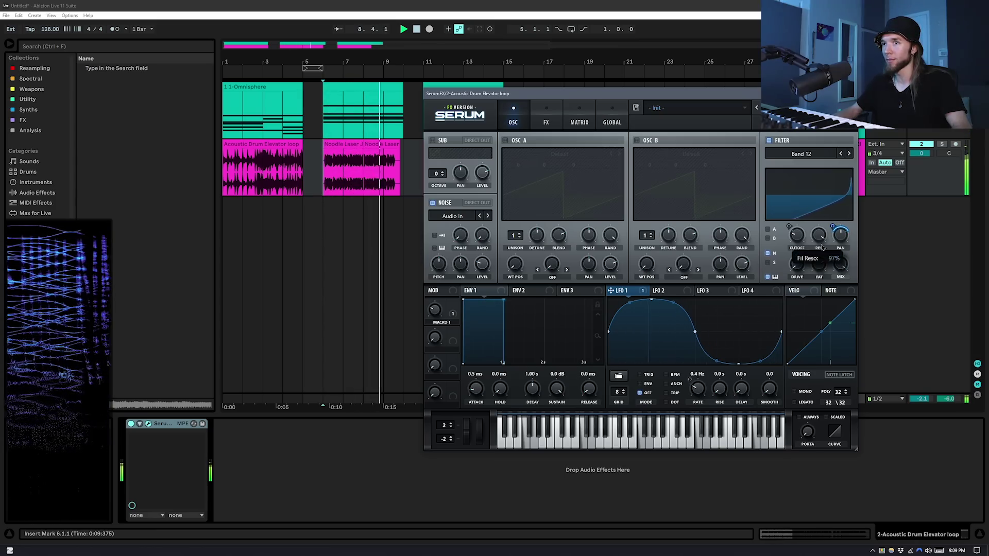
{"action": "mouse_move", "coordinate": [825, 248]}
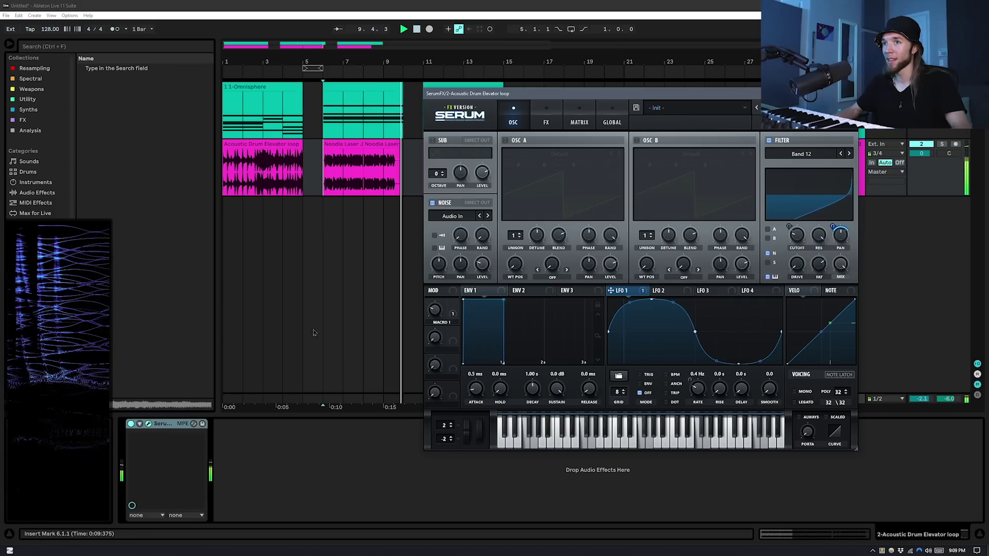
{"action": "left_click", "coordinate": [555, 113]}
- Set Note# as the LFO 1 row's aux source, clearing it from the NoteOn Rand1 row
{"action": "left_click", "coordinate": [581, 118]}
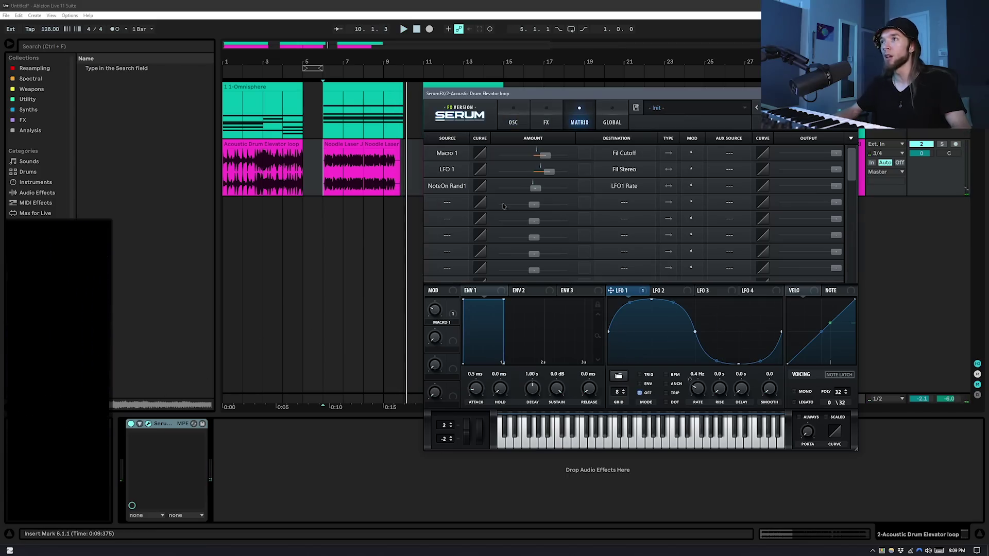
{"action": "left_click", "coordinate": [728, 188]}
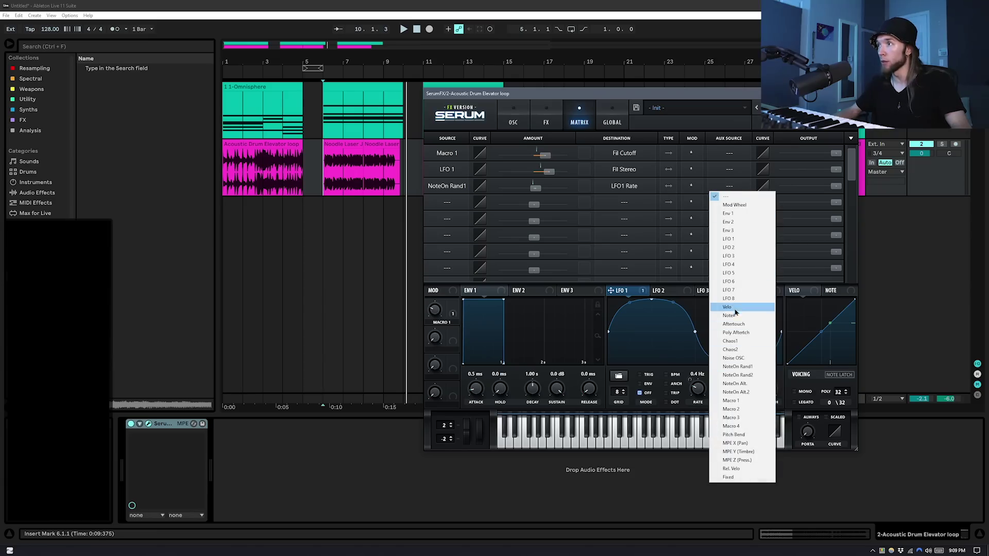
{"action": "left_click", "coordinate": [729, 315]}
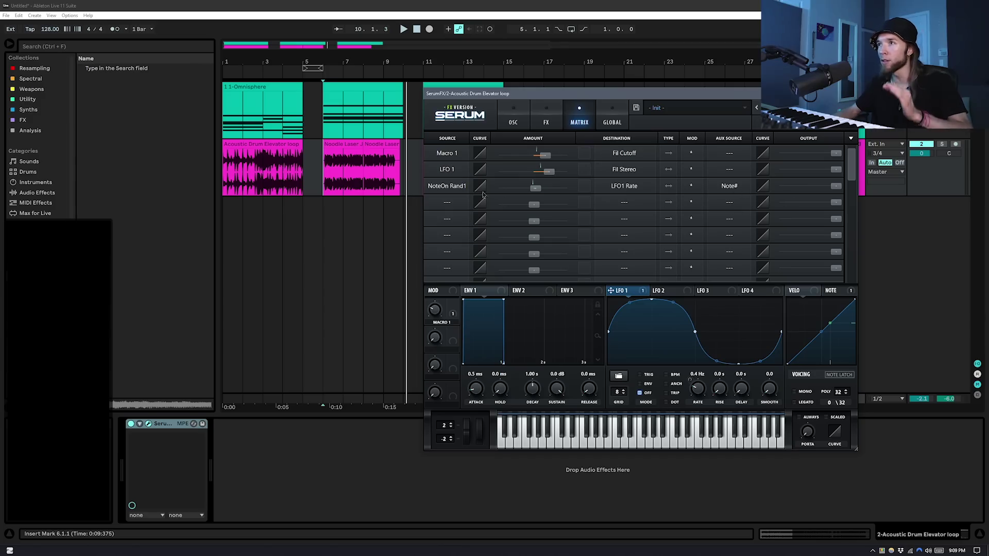
{"action": "left_click", "coordinate": [729, 186]}
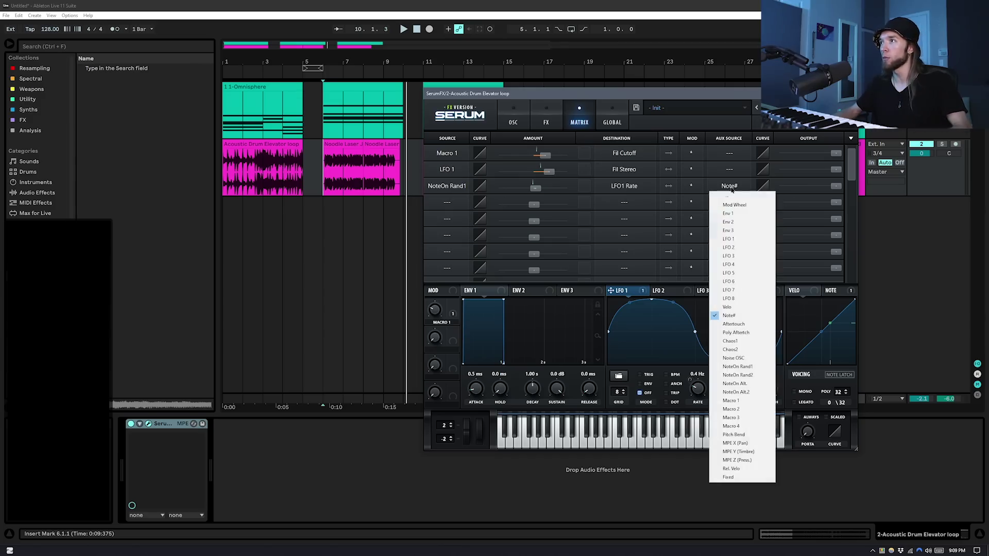
{"action": "left_click", "coordinate": [729, 197]}
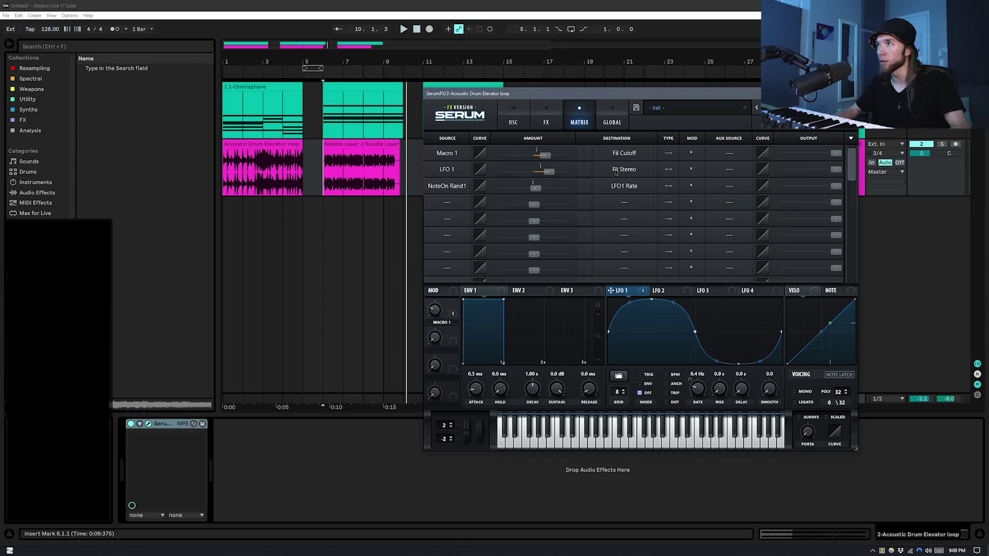
{"action": "left_click", "coordinate": [738, 171]}
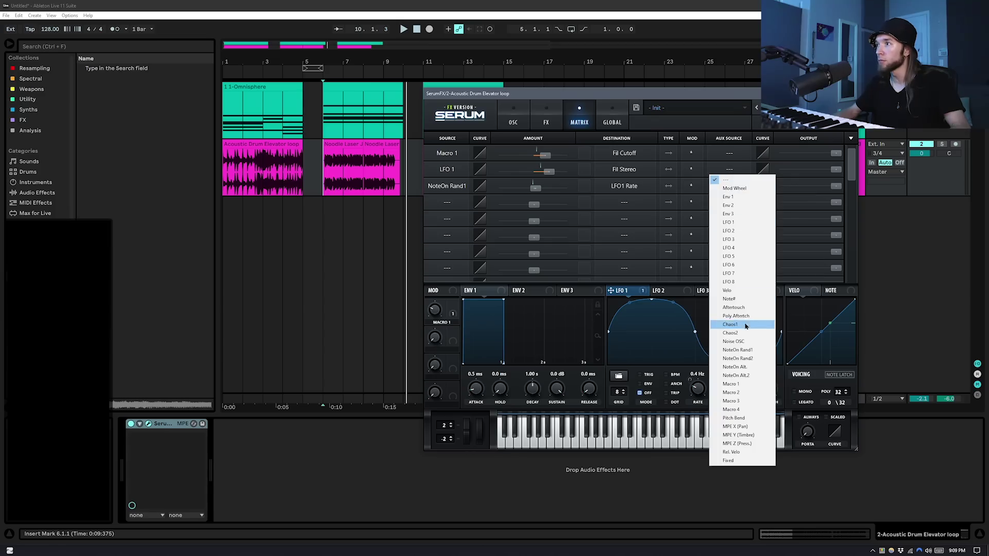
{"action": "left_click", "coordinate": [745, 305]}
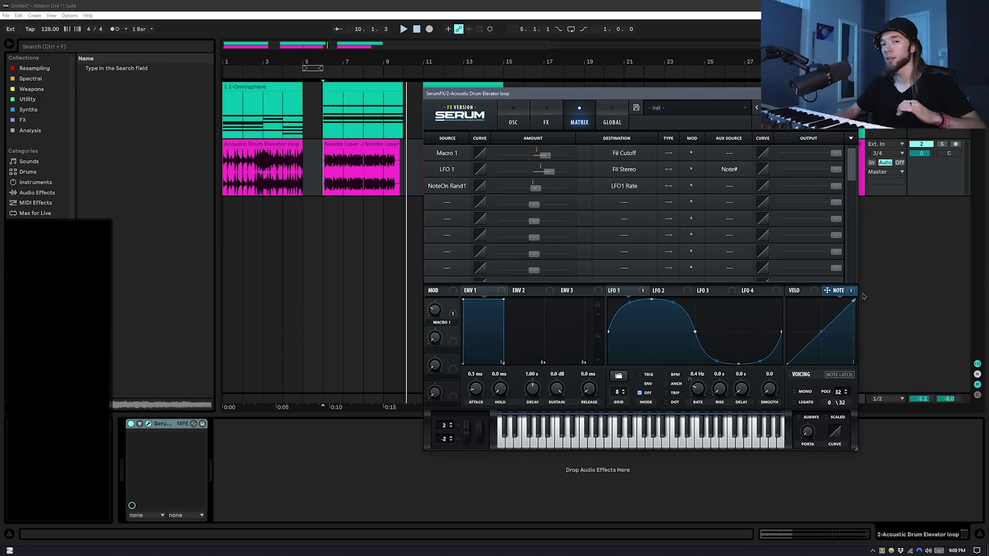
- Reduce LFO 1 output to about 49, raise its stereo amount to 85, and bend the curve
{"action": "key", "text": "space"}
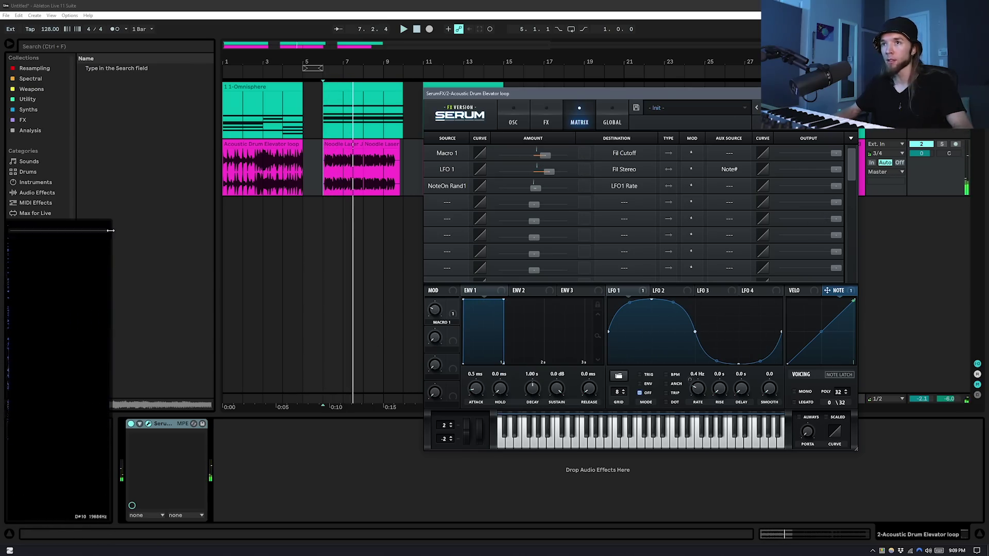
{"action": "left_click_drag", "start_coordinate": [836, 173], "coordinate": [782, 175]}
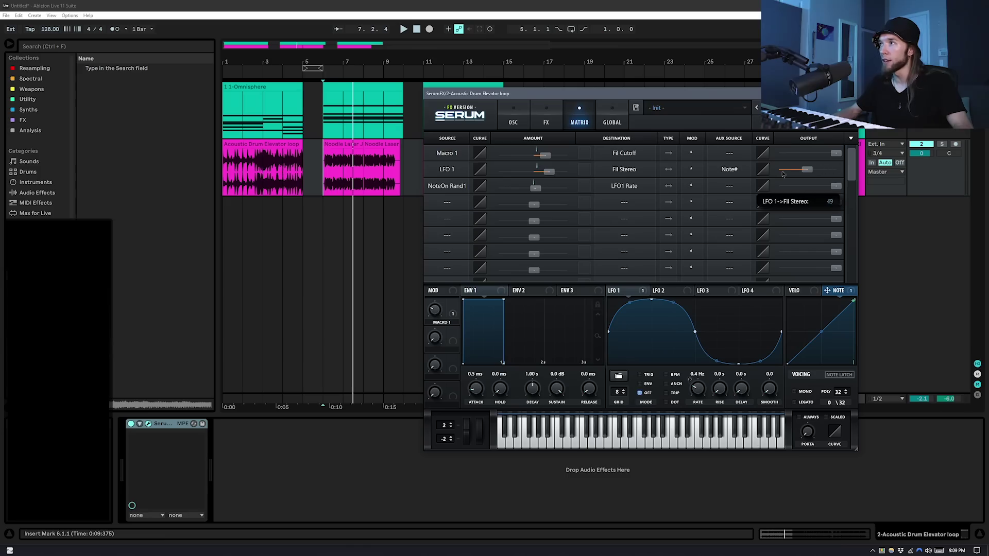
{"action": "key", "text": "space"}
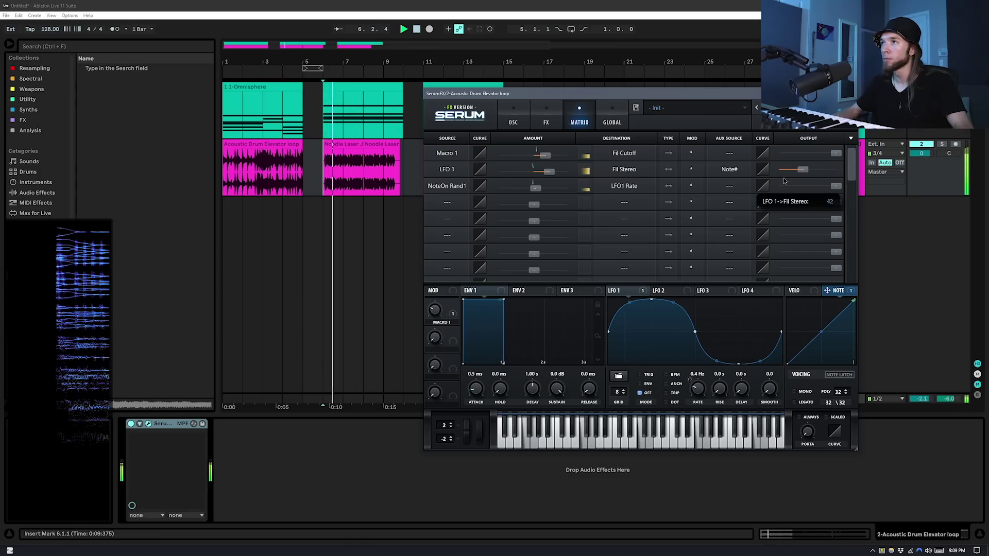
{"action": "left_click_drag", "start_coordinate": [845, 176], "coordinate": [862, 187]}
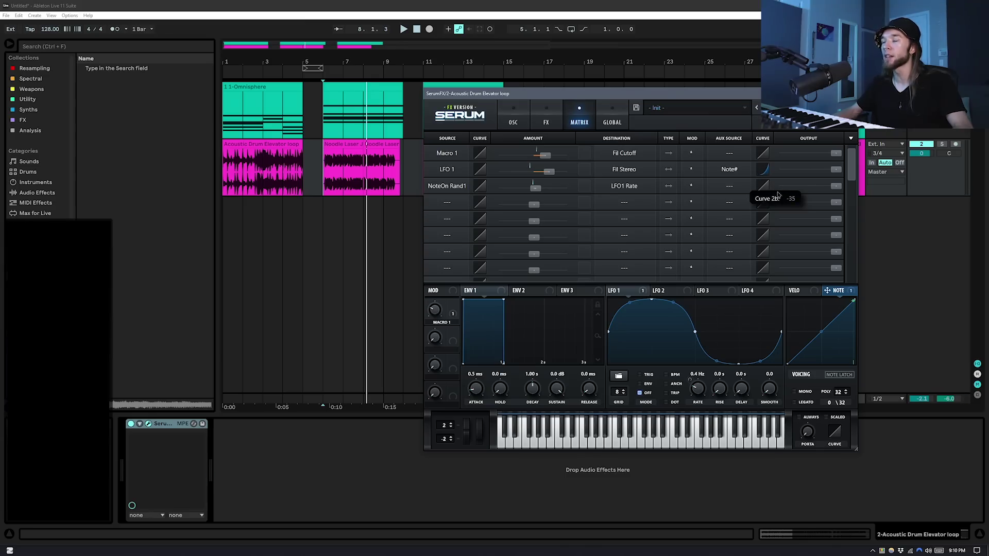
{"action": "key", "text": "space"}
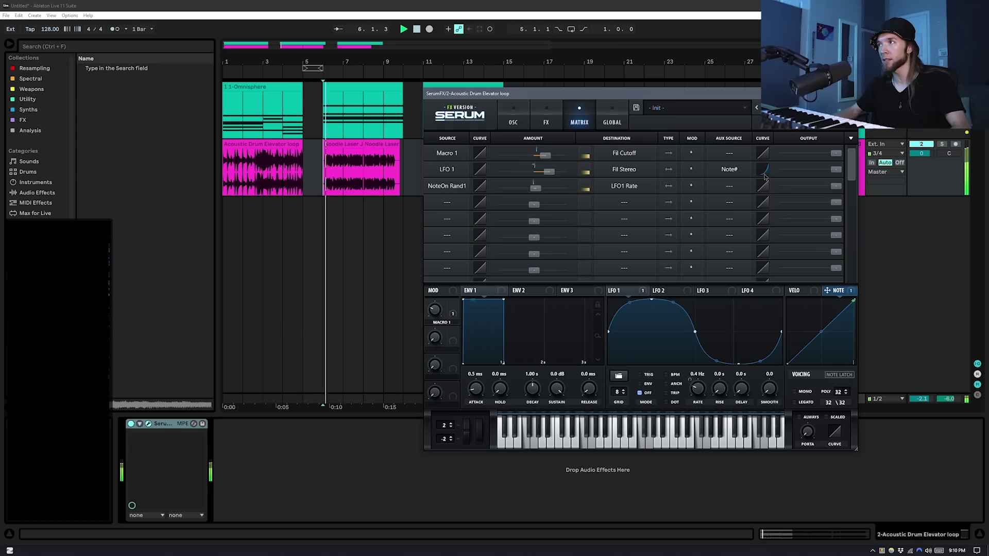
{"action": "left_click_drag", "start_coordinate": [549, 172], "coordinate": [570, 177]}
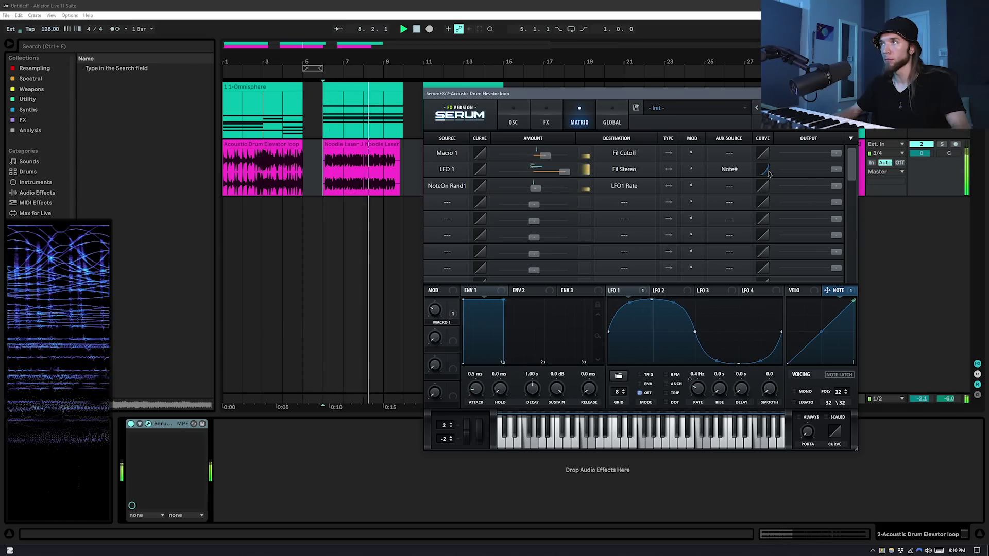
{"action": "left_click_drag", "start_coordinate": [768, 174], "coordinate": [768, 177]}
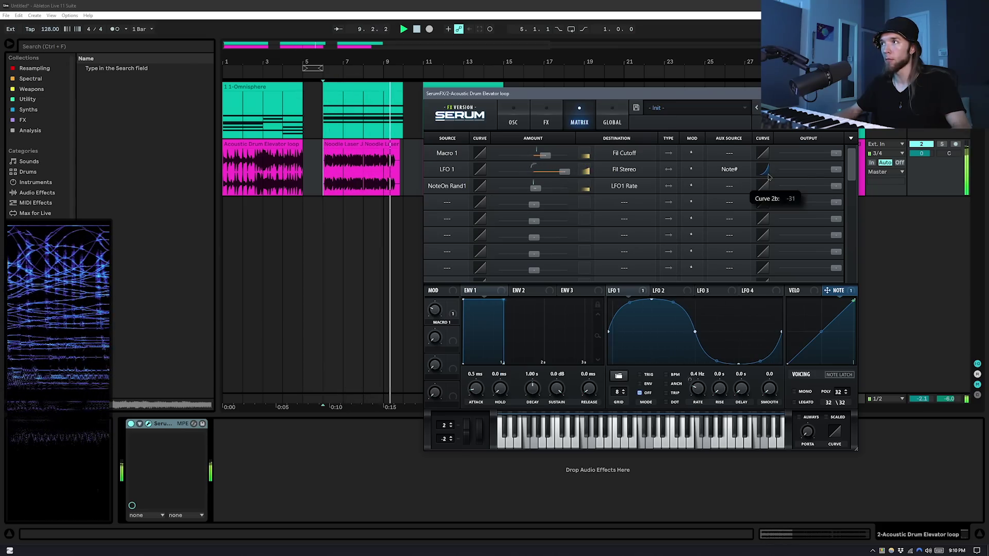
- Play the Acoustic Drum Elevator loop, set the curve bend to -16 and output to about half
{"action": "key", "text": "space"}
{"action": "left_click", "coordinate": [266, 144]}
{"action": "key", "text": "space"}
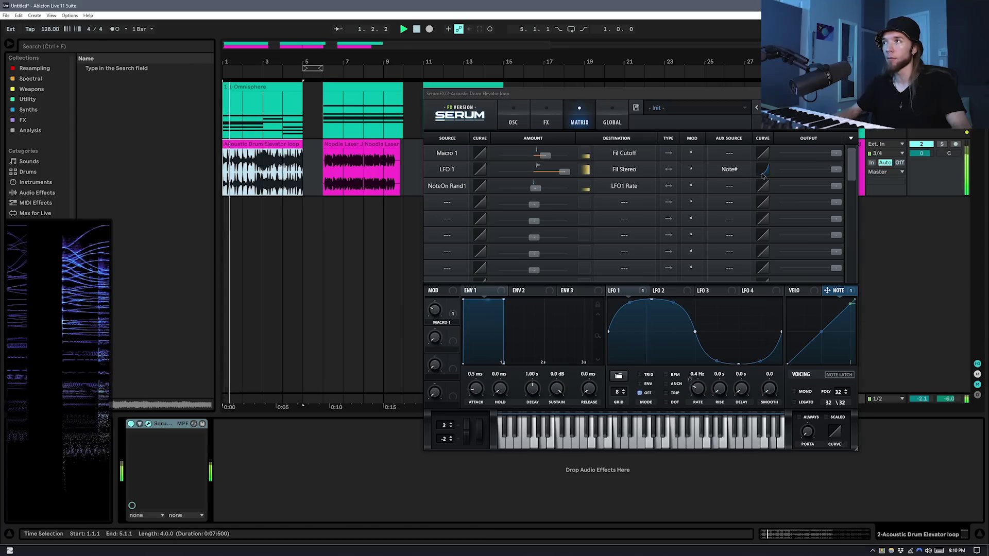
{"action": "left_click_drag", "start_coordinate": [763, 176], "coordinate": [768, 176]}
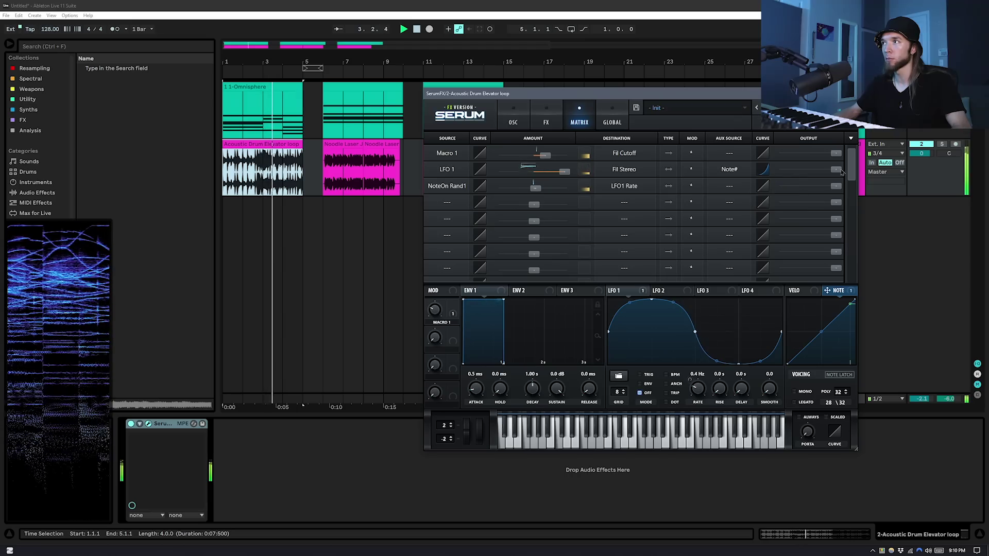
{"action": "left_click_drag", "start_coordinate": [837, 170], "coordinate": [767, 170]}
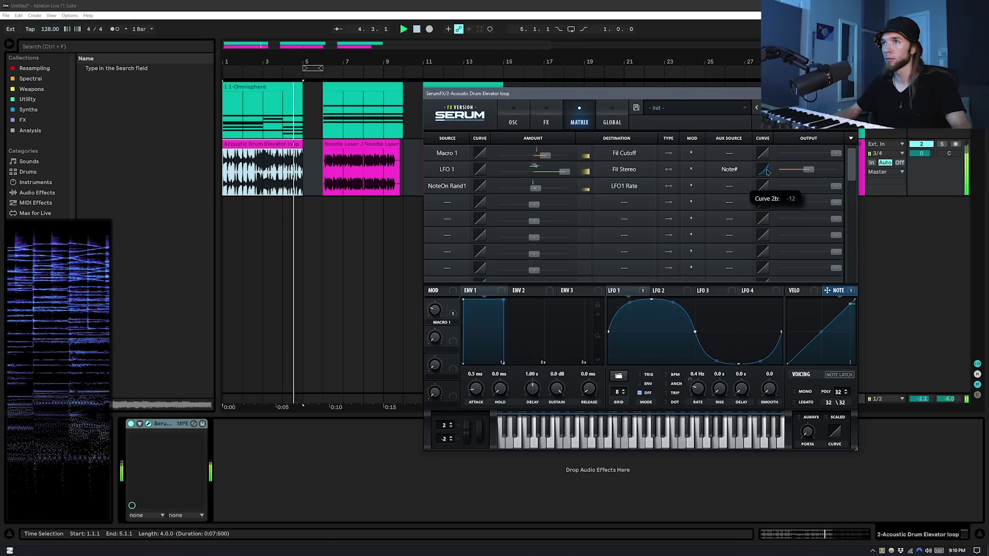
{"action": "key", "text": "space"}
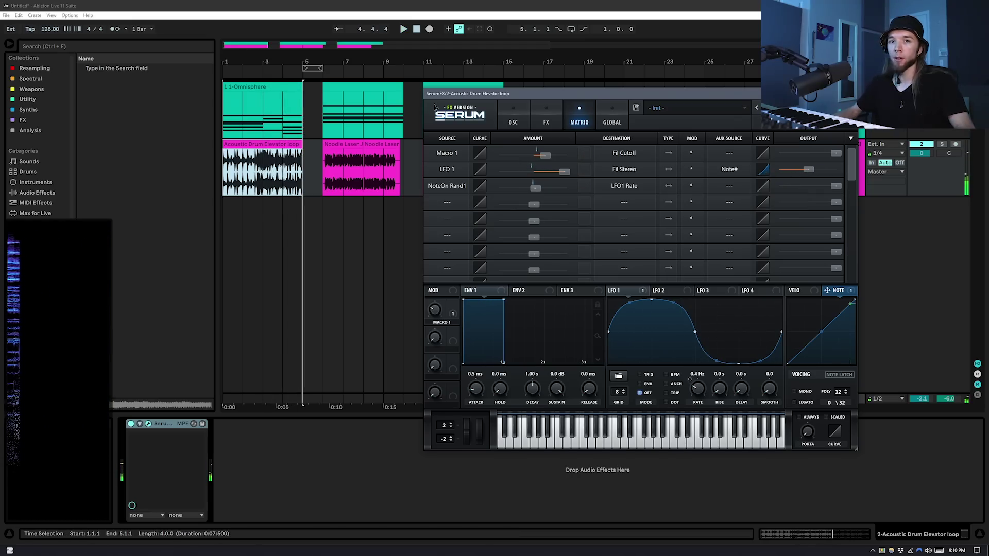
- Lower the filter resonance and tune its Note# modulation amount on the RES knob while auditioning
{"action": "left_click", "coordinate": [514, 122]}
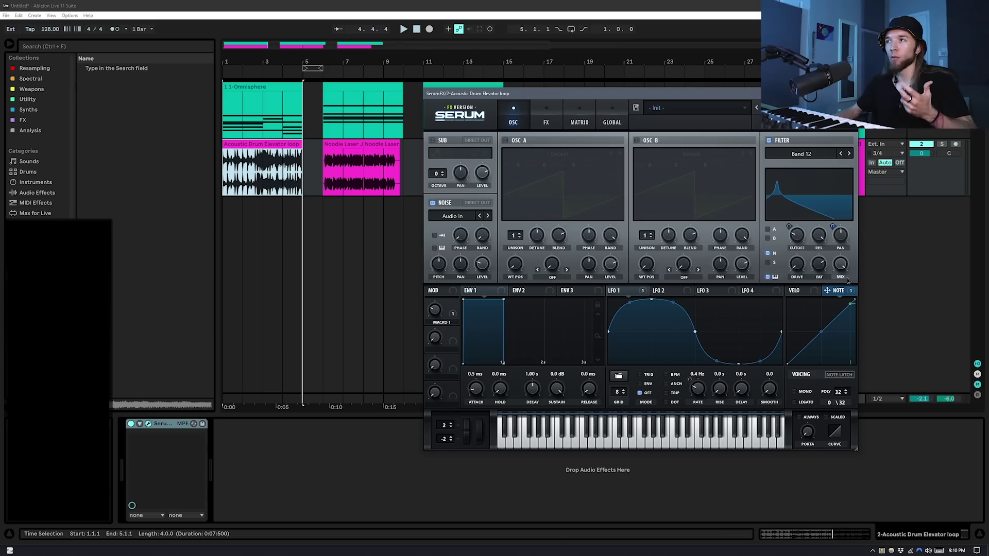
{"action": "key", "text": "space"}
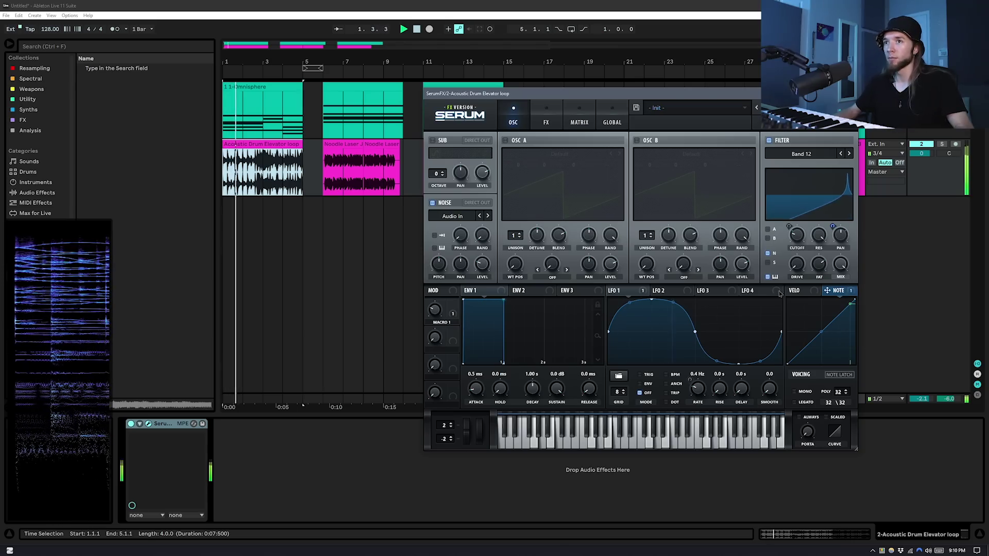
{"action": "key", "text": "space"}
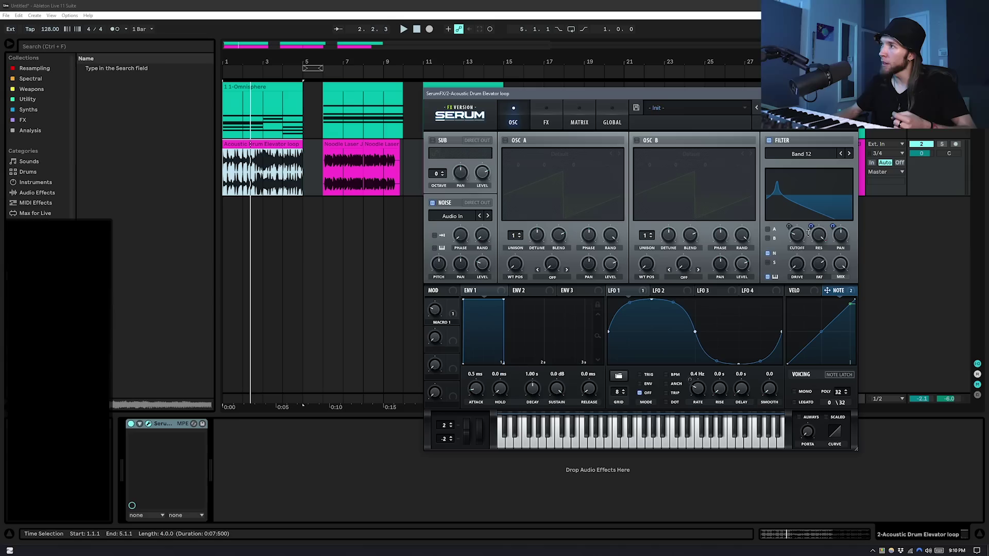
{"action": "left_click_drag", "start_coordinate": [808, 233], "coordinate": [808, 230]}
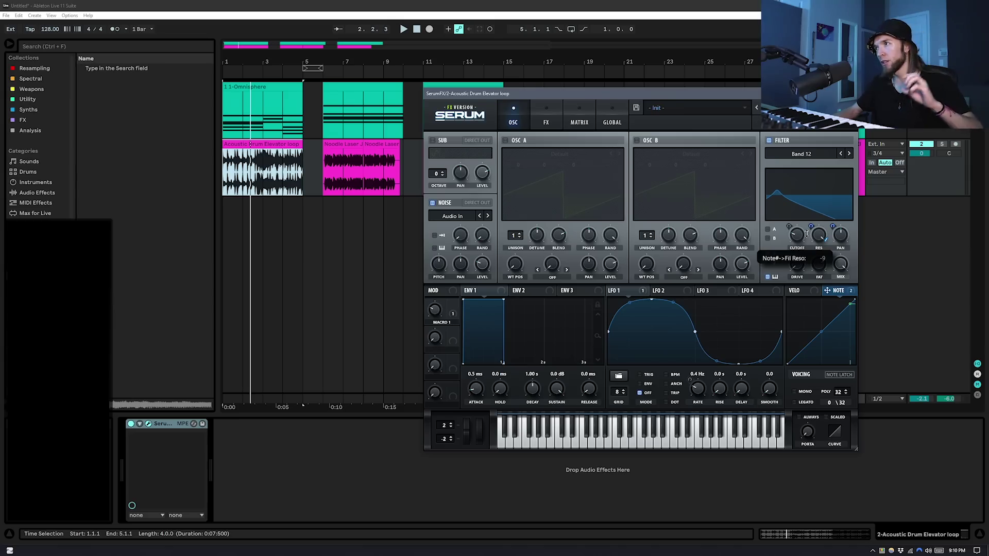
{"action": "left_click_drag", "start_coordinate": [806, 234], "coordinate": [807, 236]}
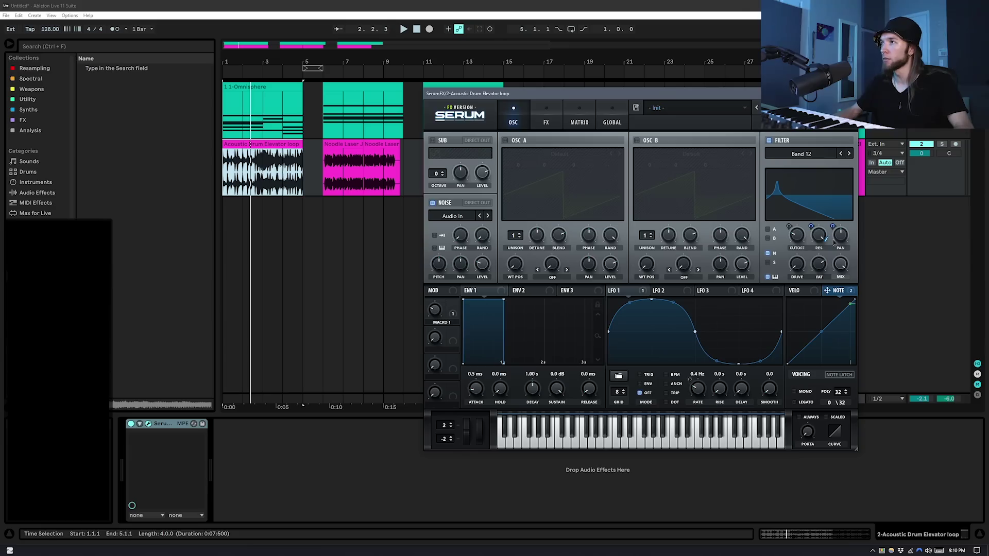
{"action": "key", "text": "space"}
{"action": "left_click", "coordinate": [548, 118]}
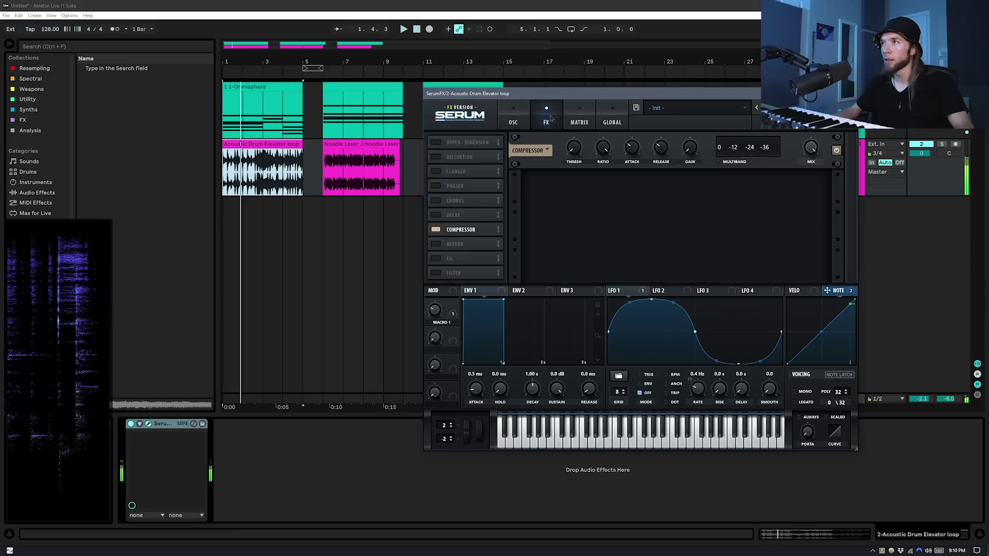
- Bend the Note#→Fil Reso curve and sweep its output from 0 up toward 95
{"action": "left_click", "coordinate": [578, 121]}
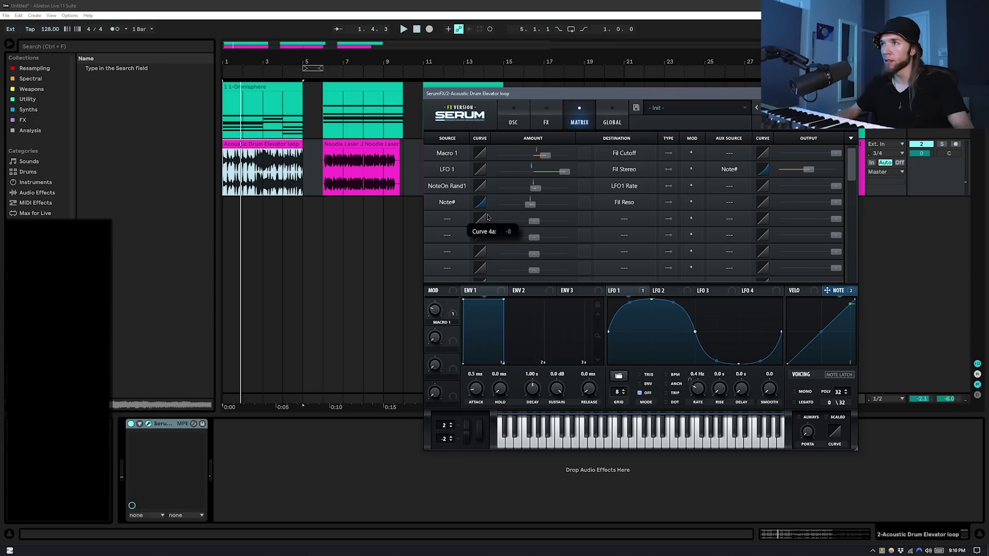
{"action": "key", "text": "space"}
{"action": "left_click_drag", "start_coordinate": [485, 218], "coordinate": [487, 231]}
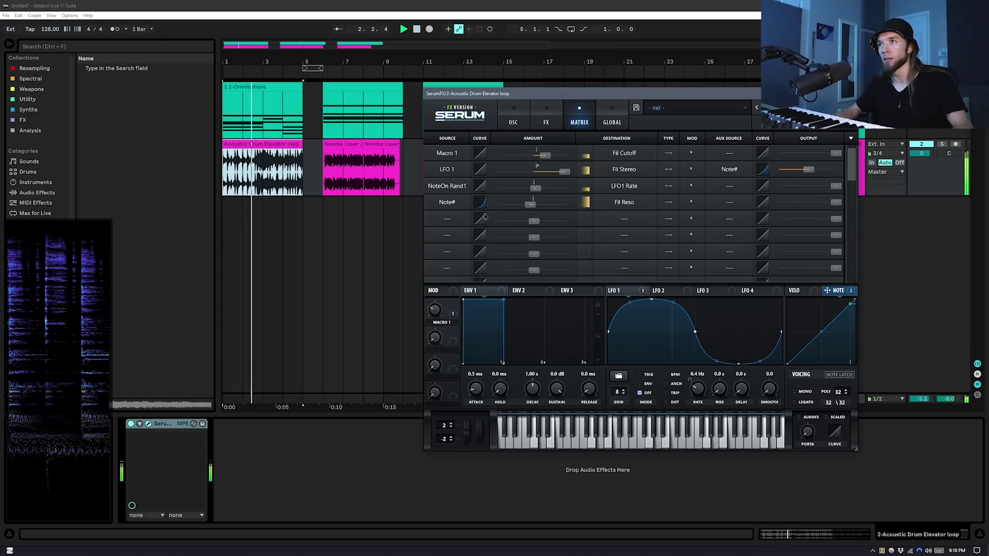
{"action": "key", "text": "space"}
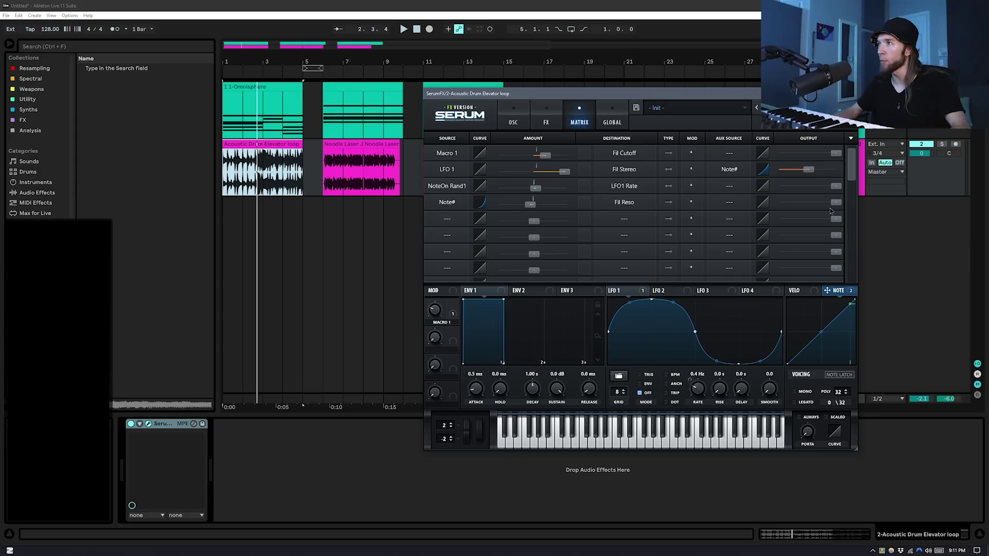
{"action": "mouse_move", "coordinate": [838, 208]}
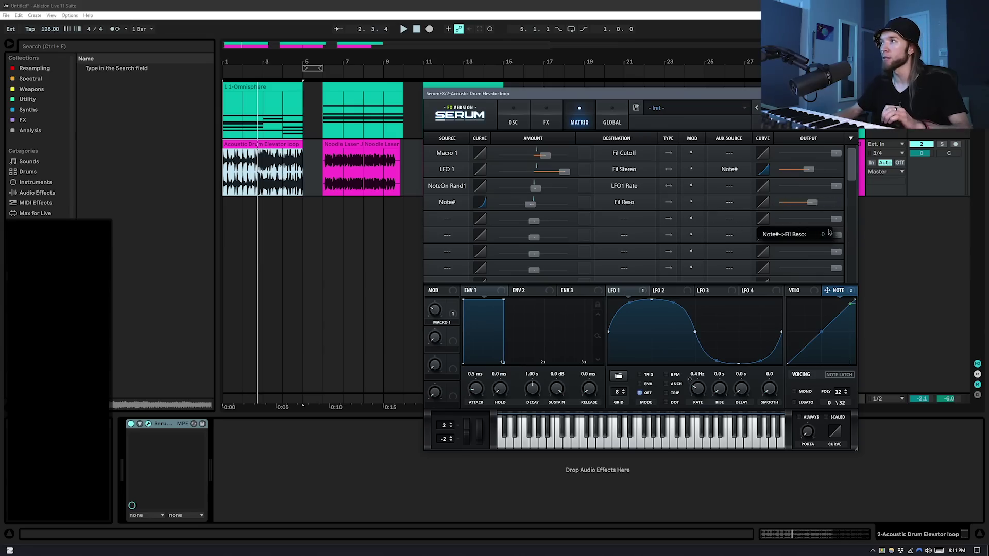
{"action": "key", "text": "space"}
{"action": "left_click_drag", "start_coordinate": [922, 237], "coordinate": [840, 240]}
{"action": "key", "text": "space"}
{"action": "key", "text": "space"}
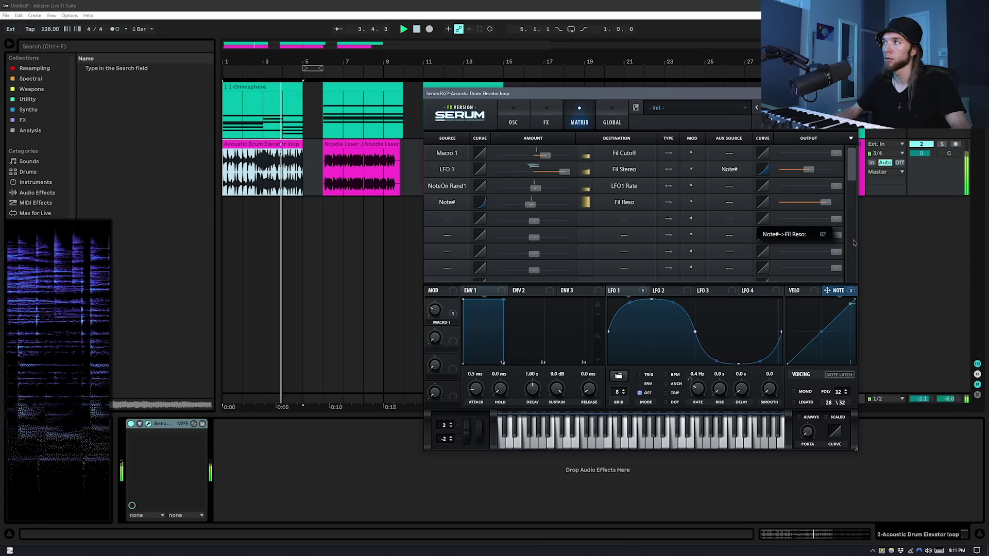
{"action": "left_click_drag", "start_coordinate": [853, 243], "coordinate": [868, 245]}
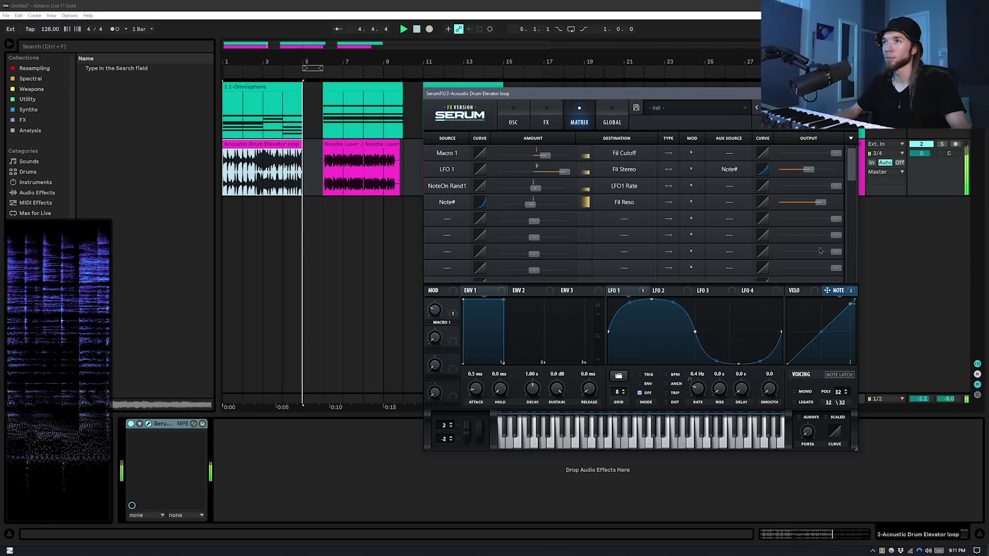
{"action": "key", "text": "space"}
- Audition the Salty Comb Growls clip, set Note#→Fil Reso output to 54, and clear LFO 1's destination
{"action": "left_click", "coordinate": [352, 145]}
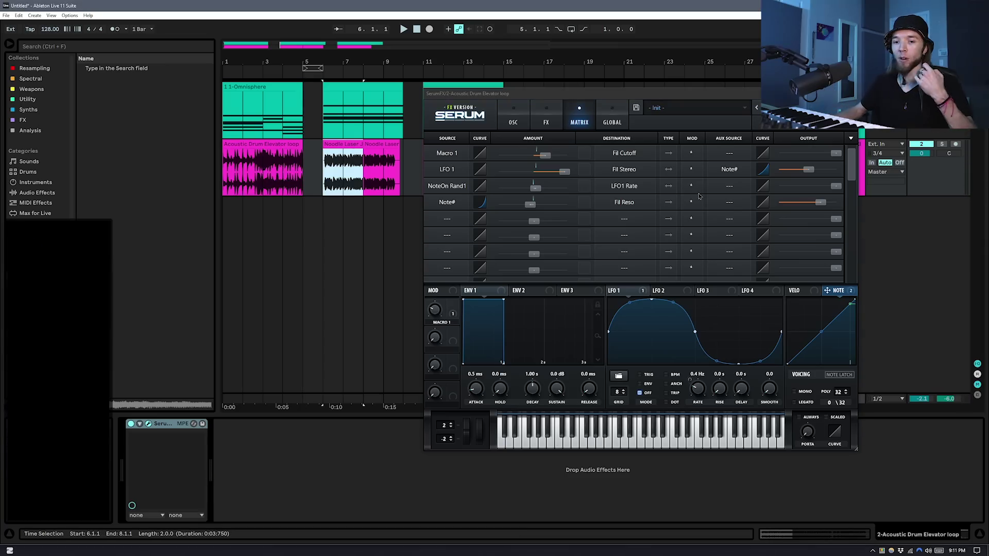
{"action": "left_click_drag", "start_coordinate": [509, 94], "coordinate": [564, 92]}
{"action": "left_click", "coordinate": [446, 145]}
{"action": "key", "text": "space"}
{"action": "left_click_drag", "start_coordinate": [444, 62], "coordinate": [444, 68]}
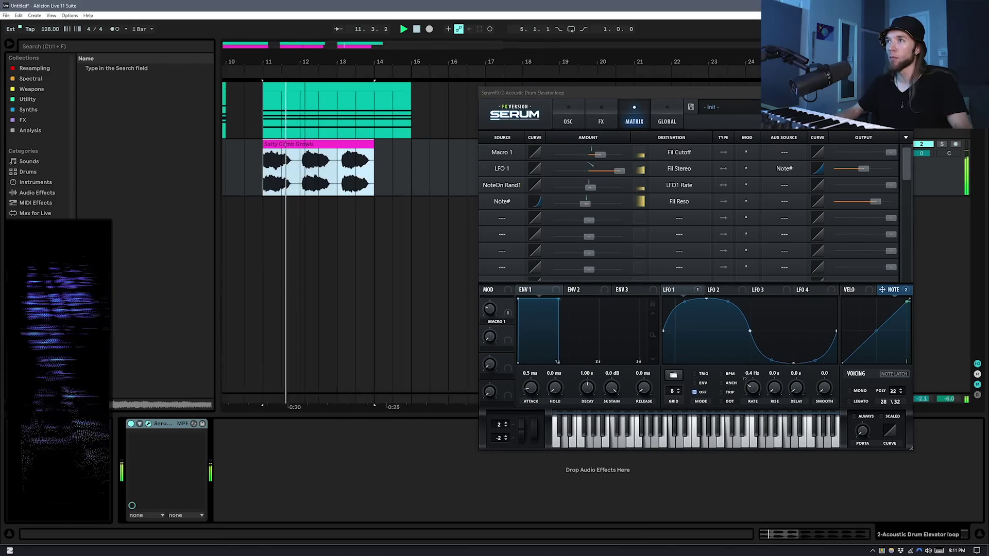
{"action": "left_click_drag", "start_coordinate": [875, 201], "coordinate": [833, 216]}
{"action": "key", "text": "space"}
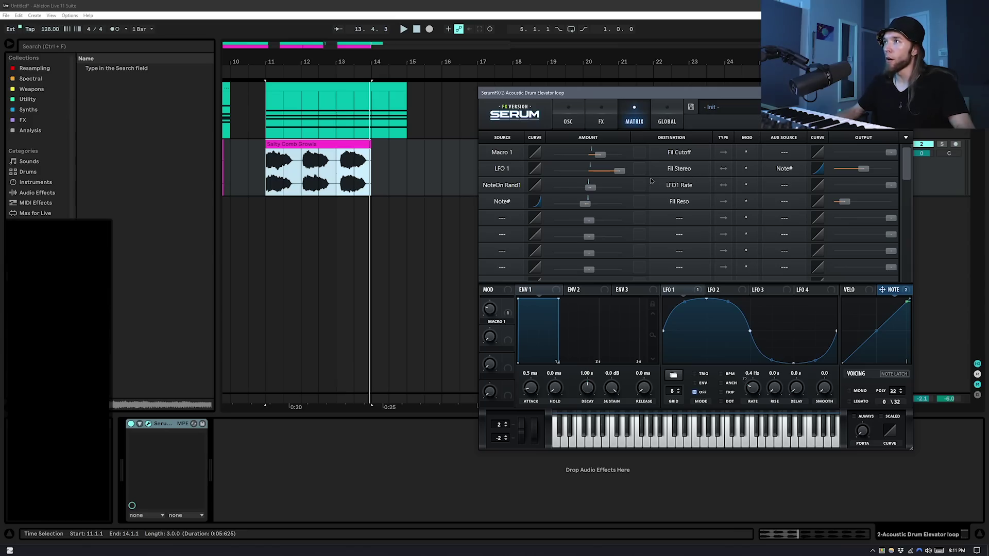
{"action": "left_click", "coordinate": [676, 170]}
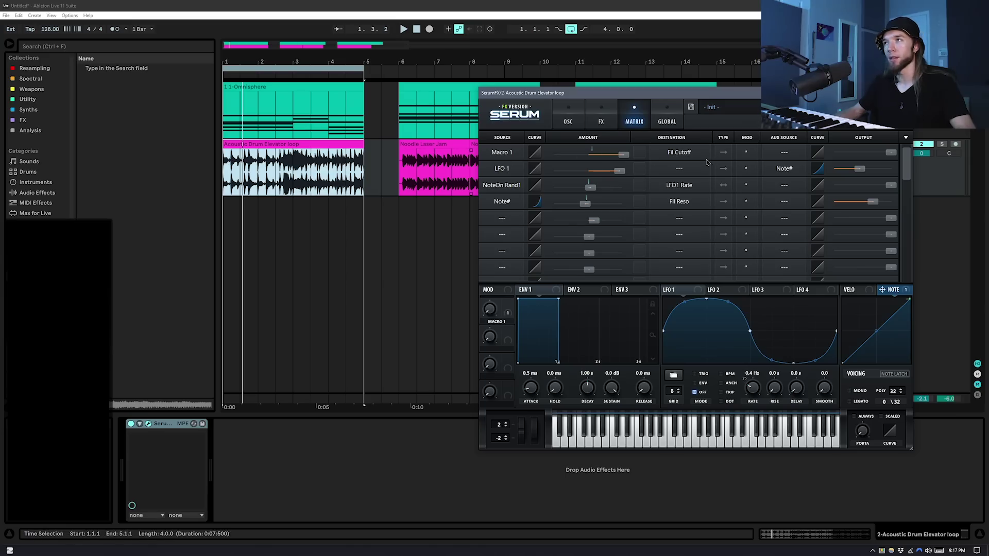
- Make Note# the source of the first matrix slot feeding Fil Cutoff, with output at 0
{"action": "left_click", "coordinate": [503, 153]}
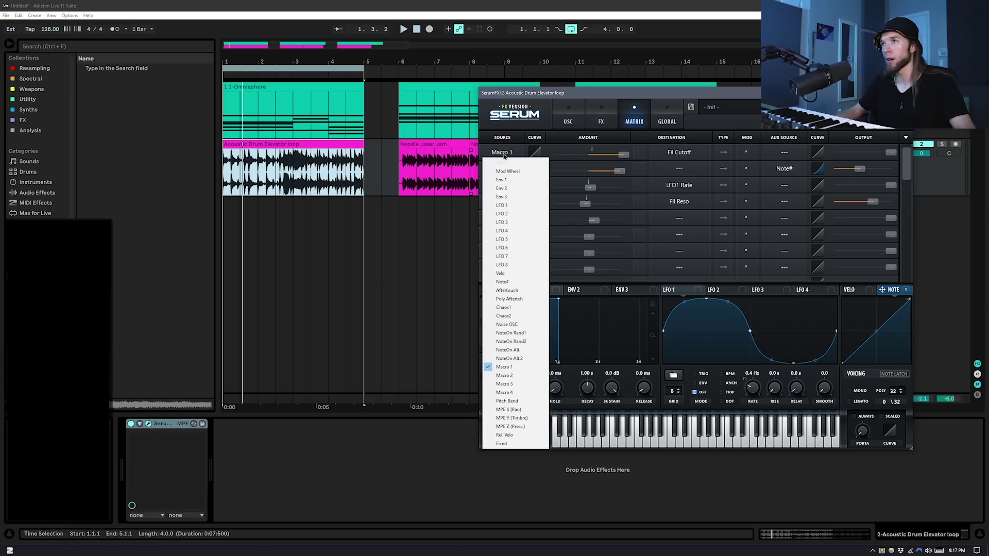
{"action": "left_click", "coordinate": [511, 283]}
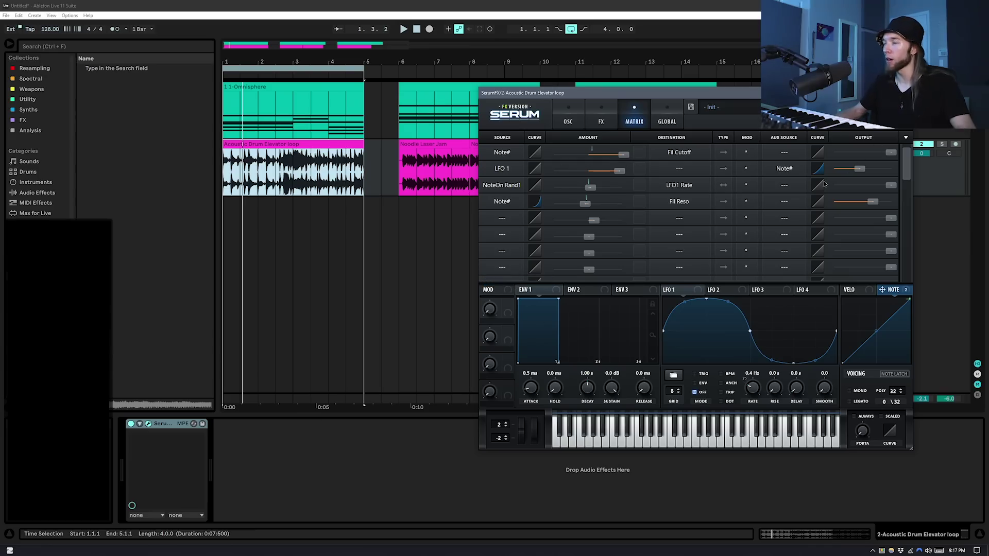
{"action": "key", "text": "space"}
{"action": "left_click_drag", "start_coordinate": [891, 152], "coordinate": [872, 185]}
{"action": "key", "text": "space"}
- Make the Note# cutoff modulation bipolar, tune its output to about 28, and return to the oscillator page
{"action": "left_click", "coordinate": [723, 153]}
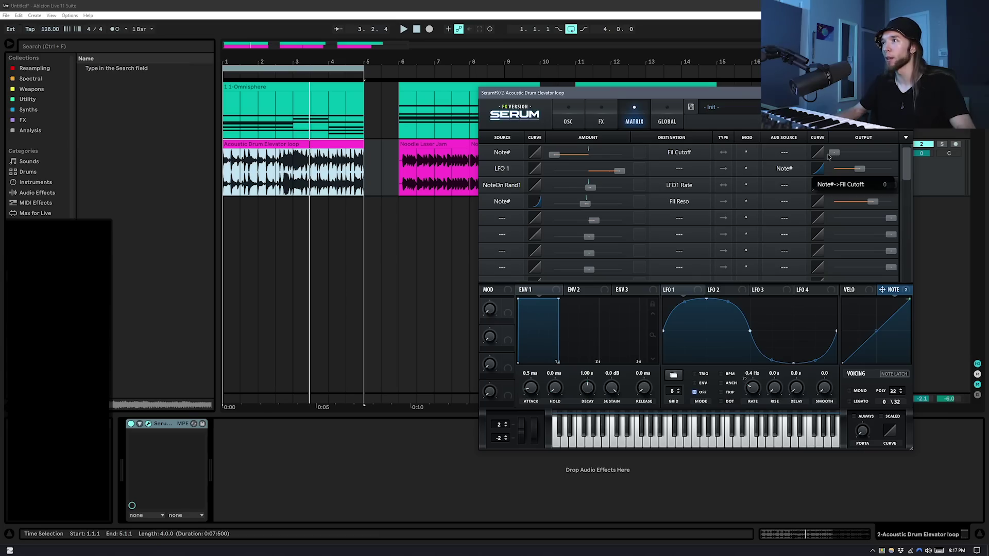
{"action": "key", "text": "space"}
{"action": "left_click_drag", "start_coordinate": [829, 156], "coordinate": [854, 155]}
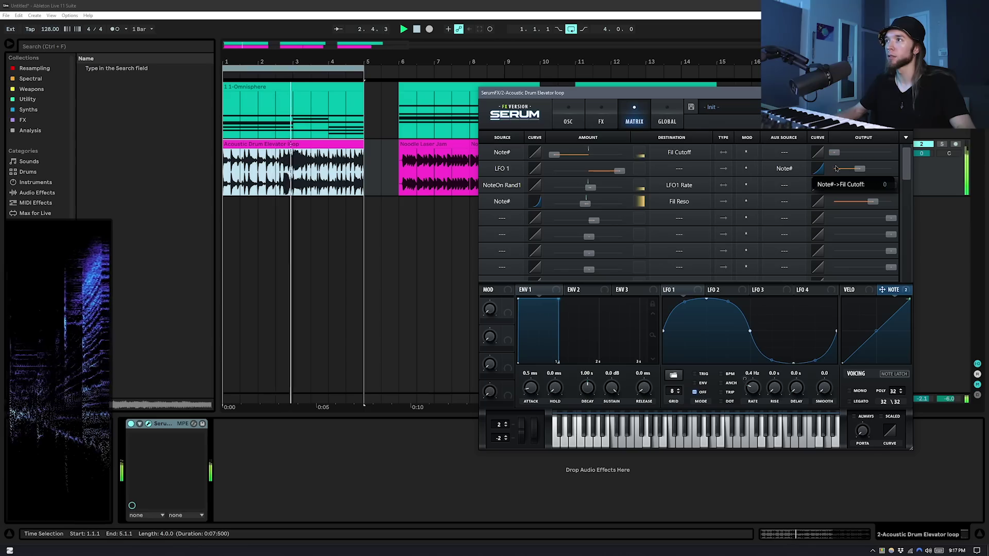
{"action": "left_click_drag", "start_coordinate": [881, 166], "coordinate": [895, 165]}
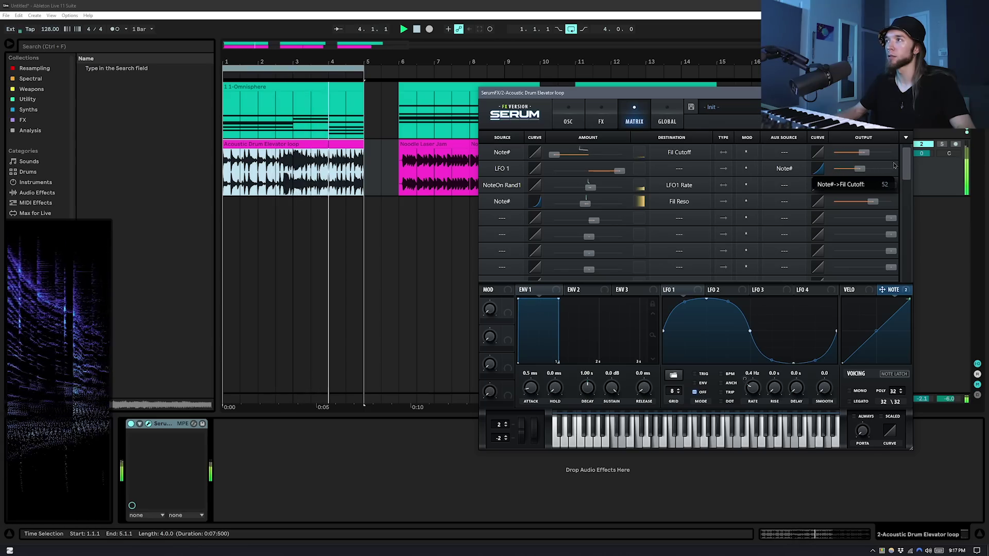
{"action": "mouse_move", "coordinate": [835, 152]}
{"action": "left_mouse_down"}
{"action": "mouse_move", "coordinate": [901, 159]}
{"action": "mouse_move", "coordinate": [828, 153]}
{"action": "left_mouse_up"}
{"action": "key", "text": "space"}
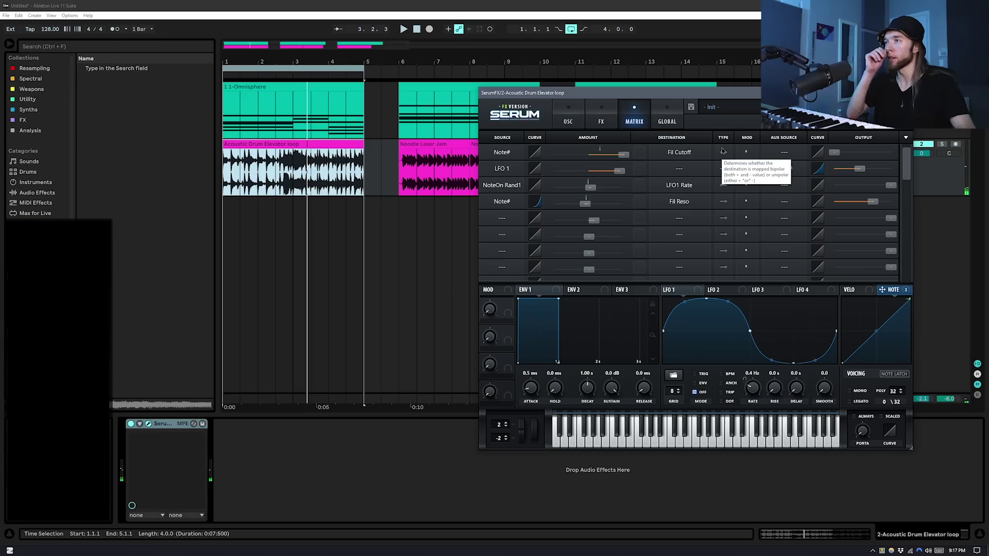
{"action": "left_click", "coordinate": [568, 118]}
- Load an Arpeggiator onto the Omnisphere chord track by searching the browser for 'arp'
{"action": "left_click", "coordinate": [274, 115]}
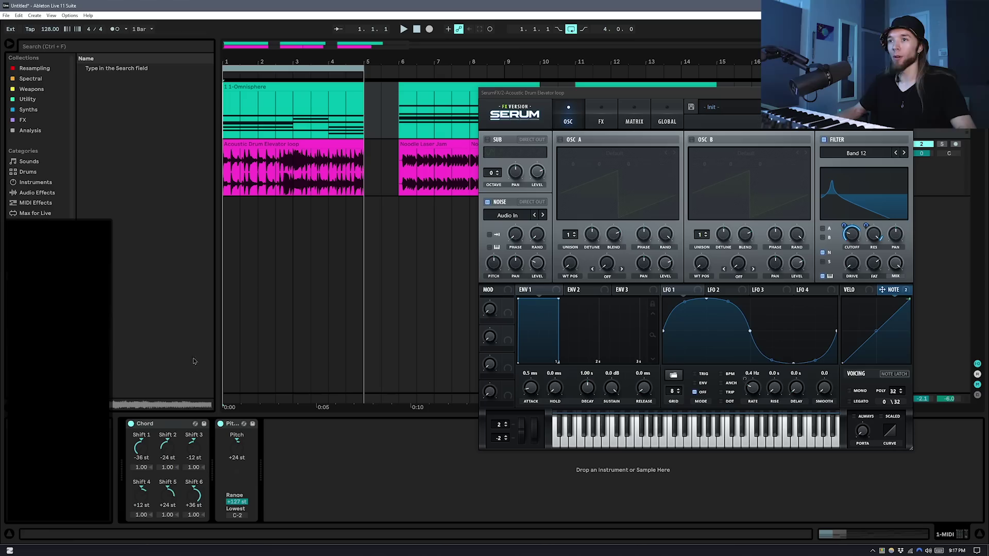
{"action": "left_click", "coordinate": [120, 47]}
{"action": "type", "text": "ar"}
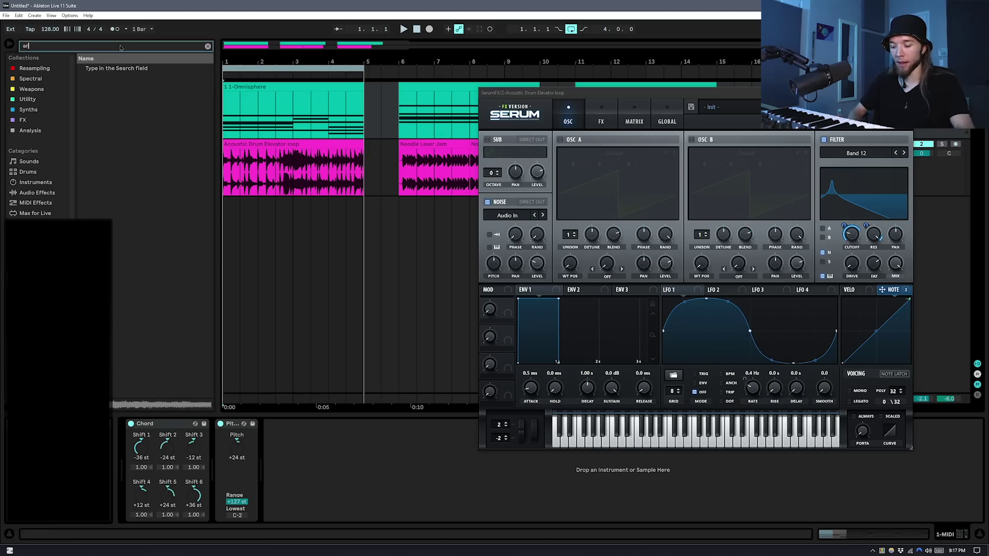
{"action": "type", "text": "p"}
{"action": "key", "text": "Down"}
{"action": "key", "text": "Return"}
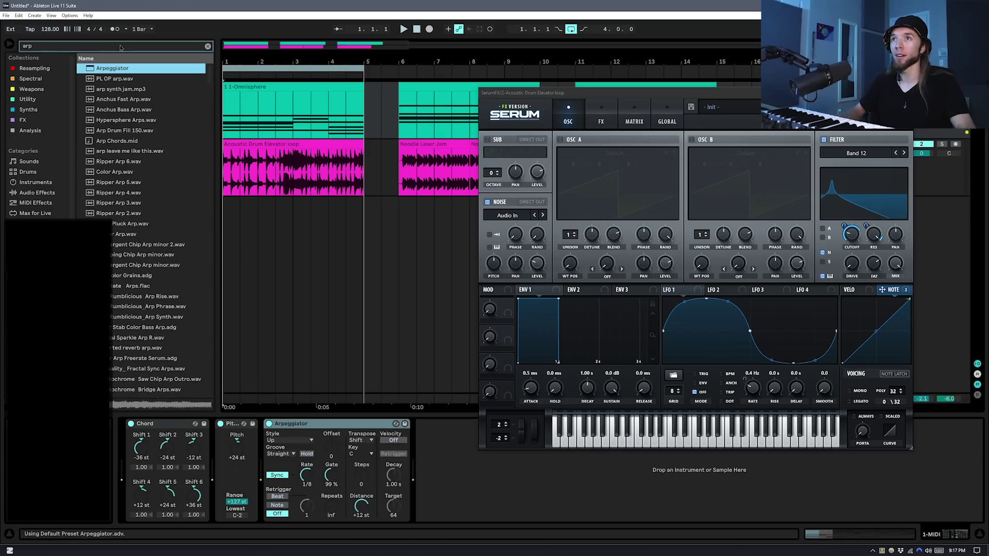
{"action": "left_click", "coordinate": [208, 46]}
- Set the arpeggio style to Random Other and play it back
{"action": "left_click", "coordinate": [296, 440]}
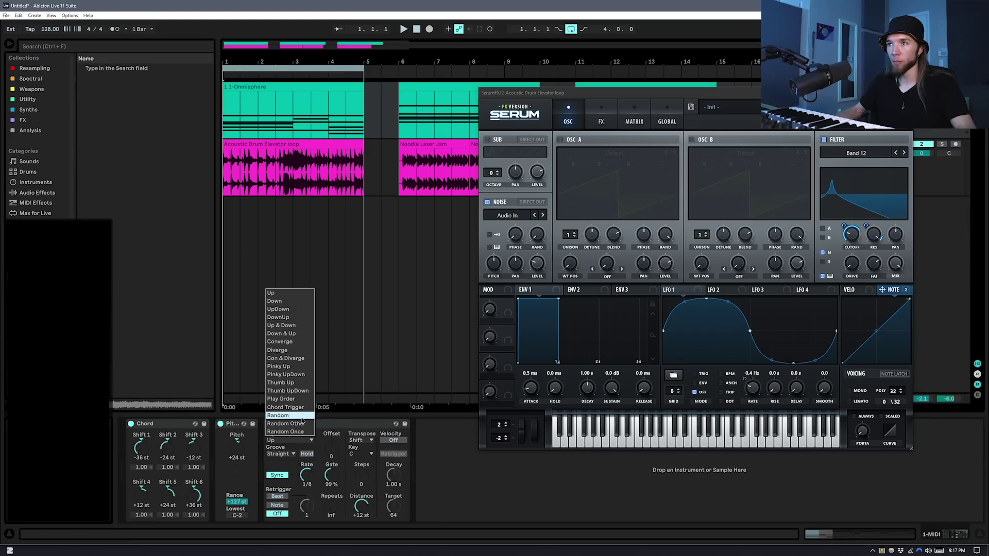
{"action": "left_click", "coordinate": [302, 424]}
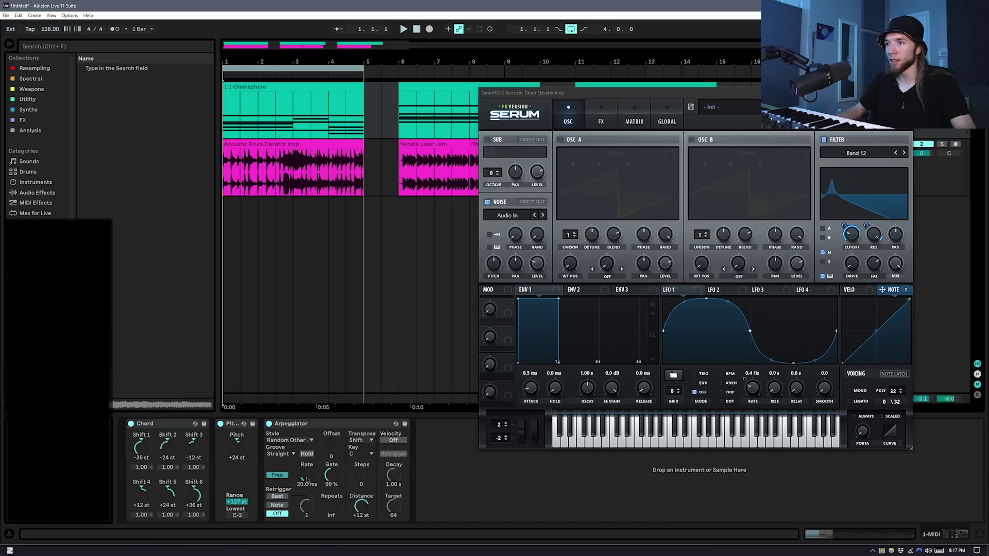
{"action": "key", "text": "space"}
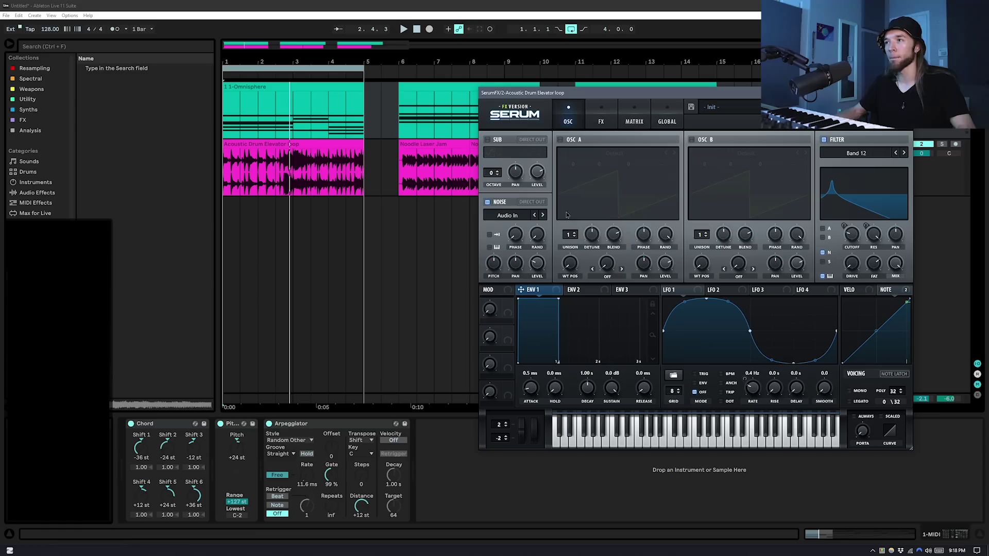
- Lengthen Serum's ENV 1 release slightly while playing from bar 1
{"action": "mouse_move", "coordinate": [648, 393]}
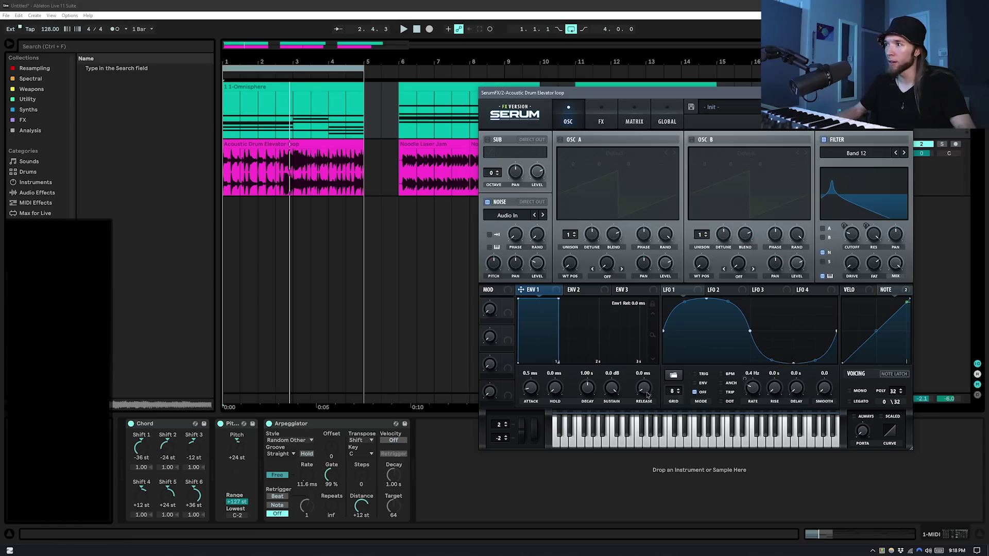
{"action": "left_click_drag", "start_coordinate": [648, 394], "coordinate": [646, 380]}
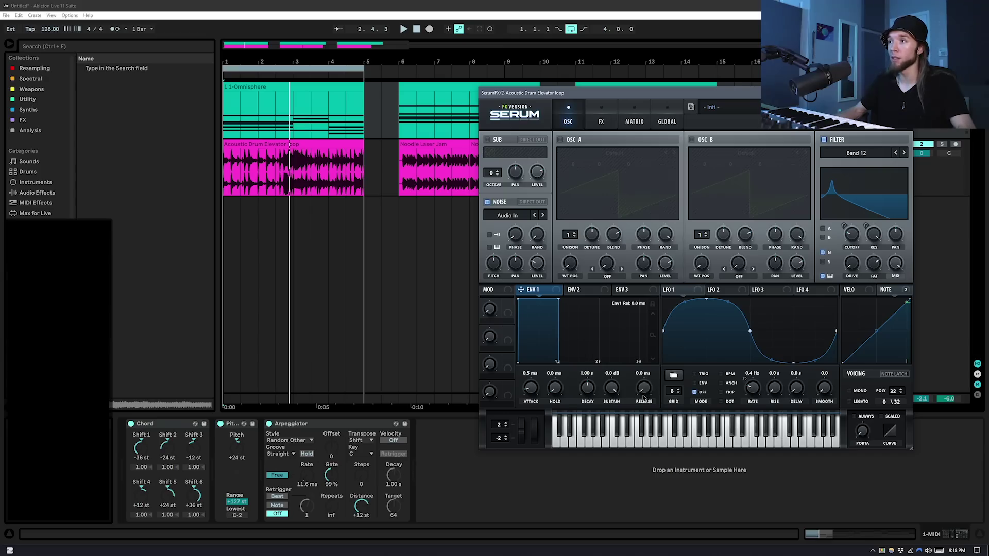
{"action": "key", "text": "space"}
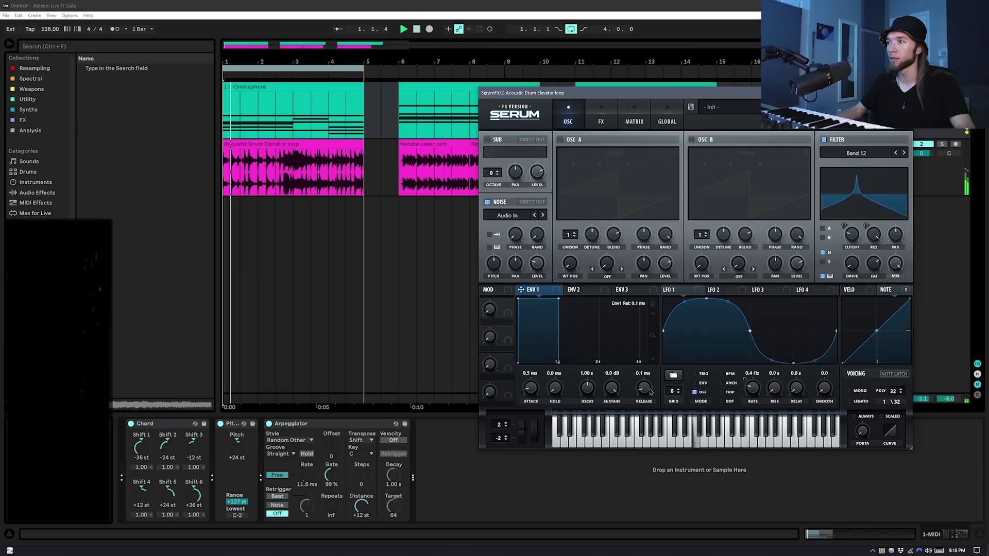
{"action": "left_click_drag", "start_coordinate": [648, 395], "coordinate": [662, 375]}
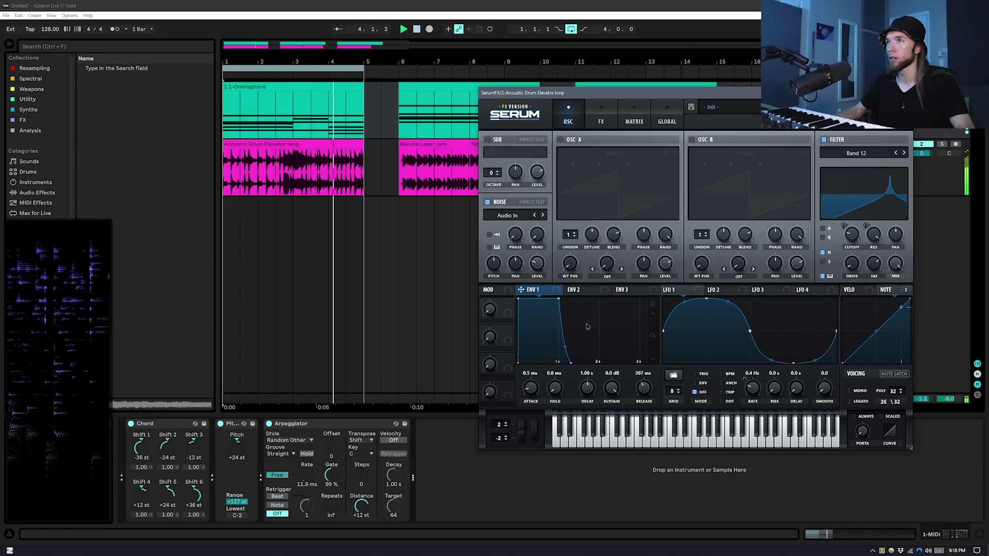
- Loop playback over the Salty Comb Growls clip and lengthen the ENV 1 release further
{"action": "left_click", "coordinate": [414, 145]}
{"action": "left_click", "coordinate": [272, 139]}
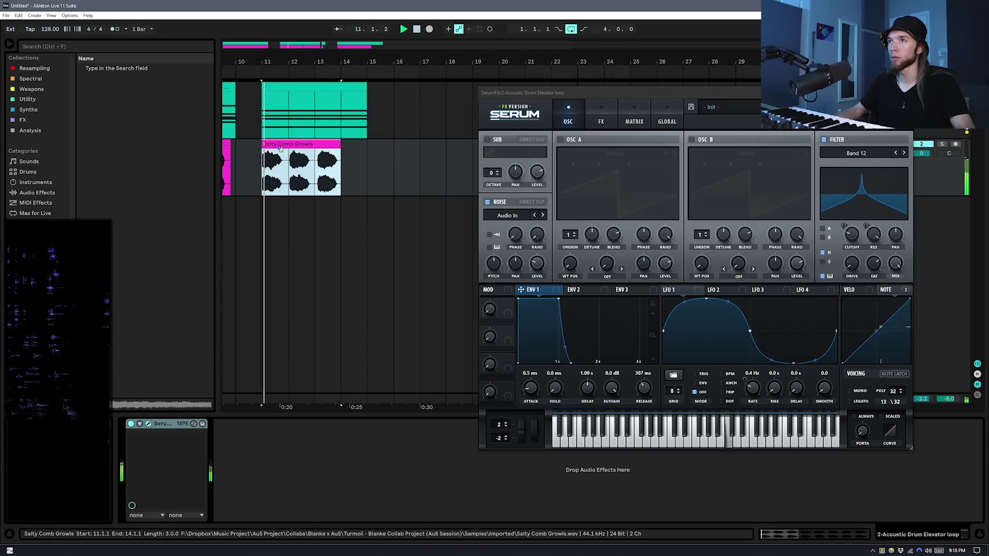
{"action": "key", "text": "ctrl+l"}
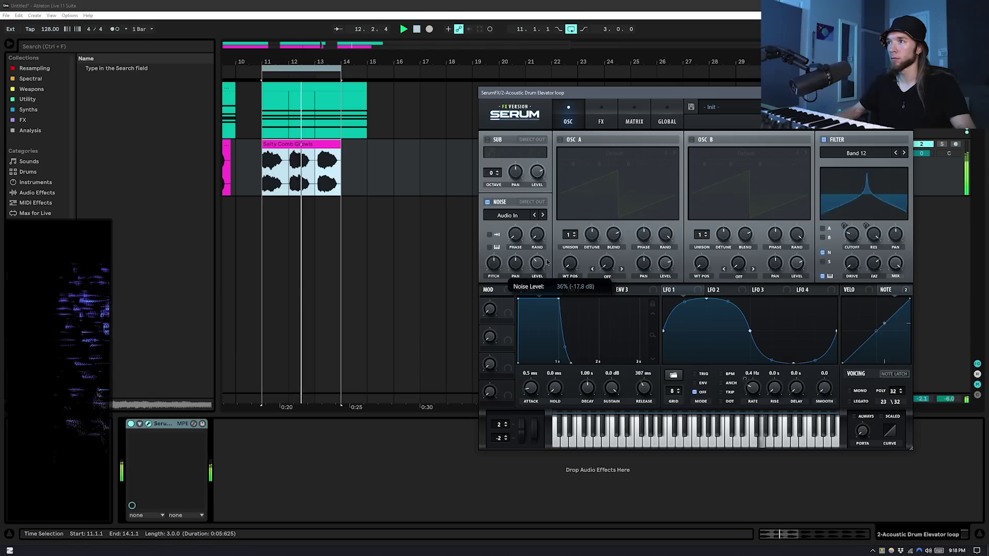
{"action": "left_click_drag", "start_coordinate": [643, 388], "coordinate": [650, 392]}
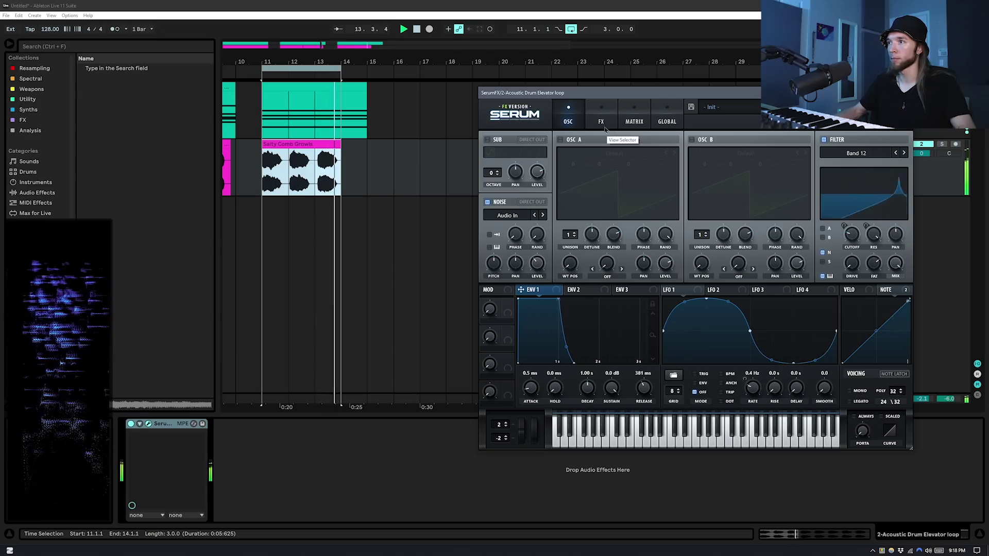
- On the teal MIDI clip, set the arpeggio style to Down and adjust its rate to 12 ms
{"action": "left_click", "coordinate": [303, 111]}
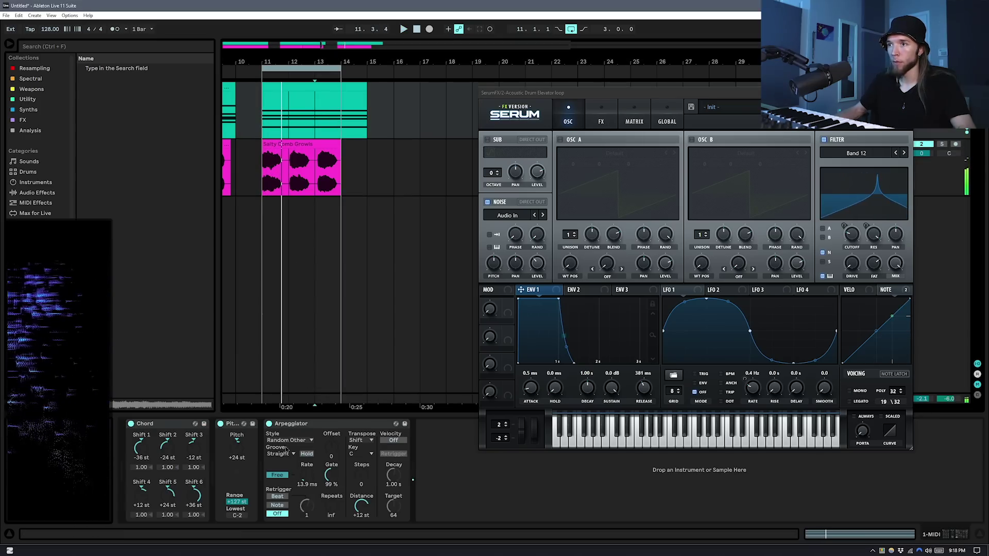
{"action": "left_click", "coordinate": [290, 441]}
{"action": "left_click", "coordinate": [289, 305]}
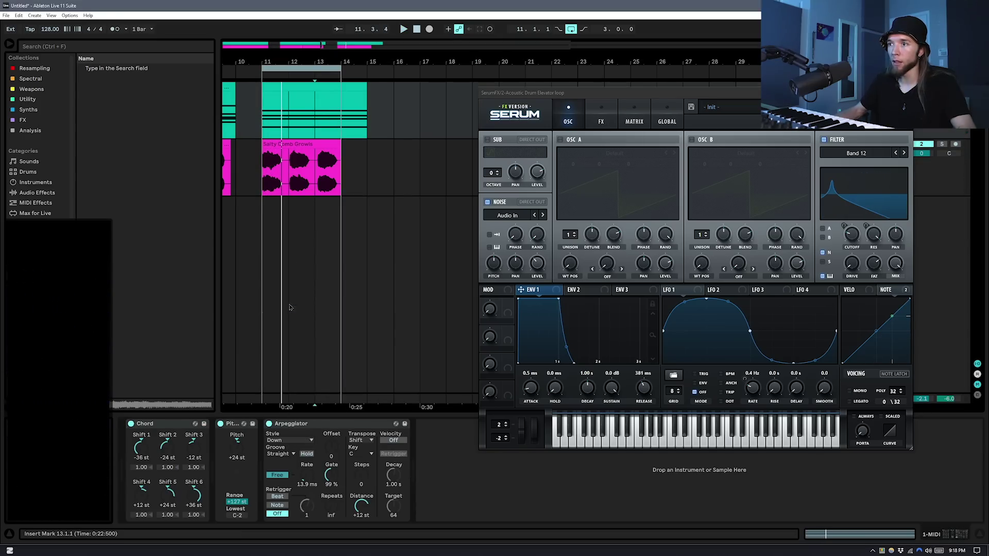
{"action": "key", "text": "space"}
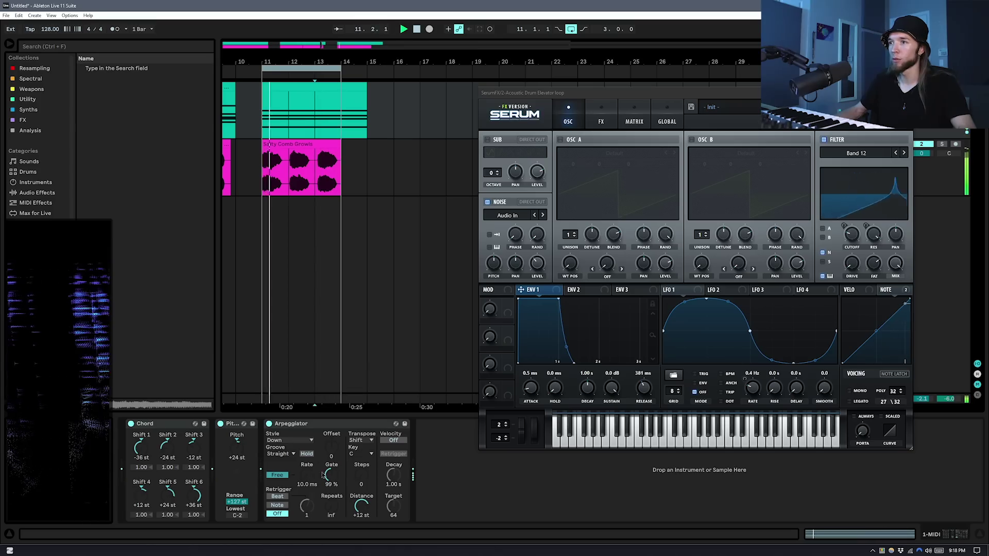
{"action": "mouse_move", "coordinate": [306, 476]}
{"action": "left_mouse_down"}
{"action": "mouse_move", "coordinate": [306, 460]}
{"action": "mouse_move", "coordinate": [306, 479]}
{"action": "left_mouse_up"}
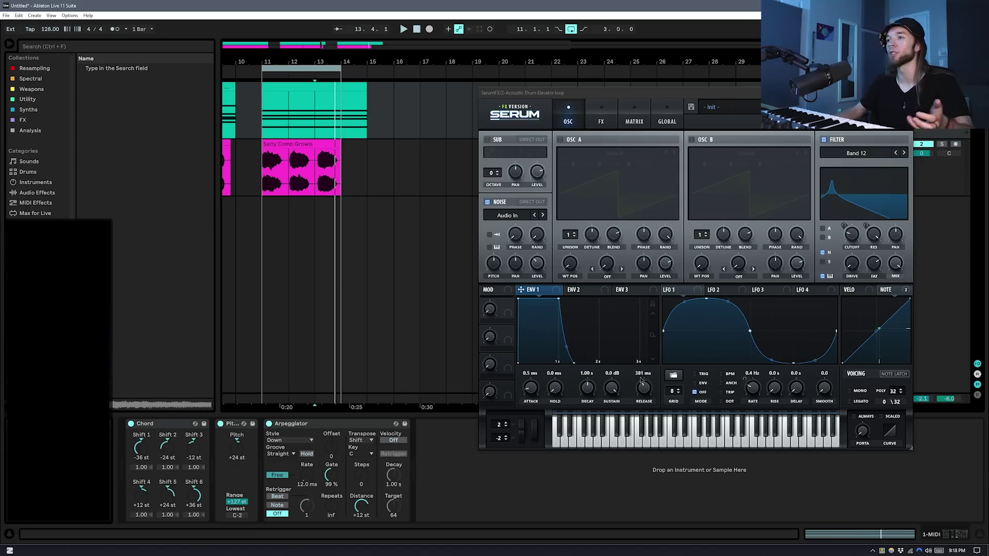
- Switch the arpeggio style to Con & Diverge and set Serum's ENV 1 release to about 132 ms
{"action": "key", "text": "space"}
{"action": "left_click_drag", "start_coordinate": [638, 387], "coordinate": [647, 340]}
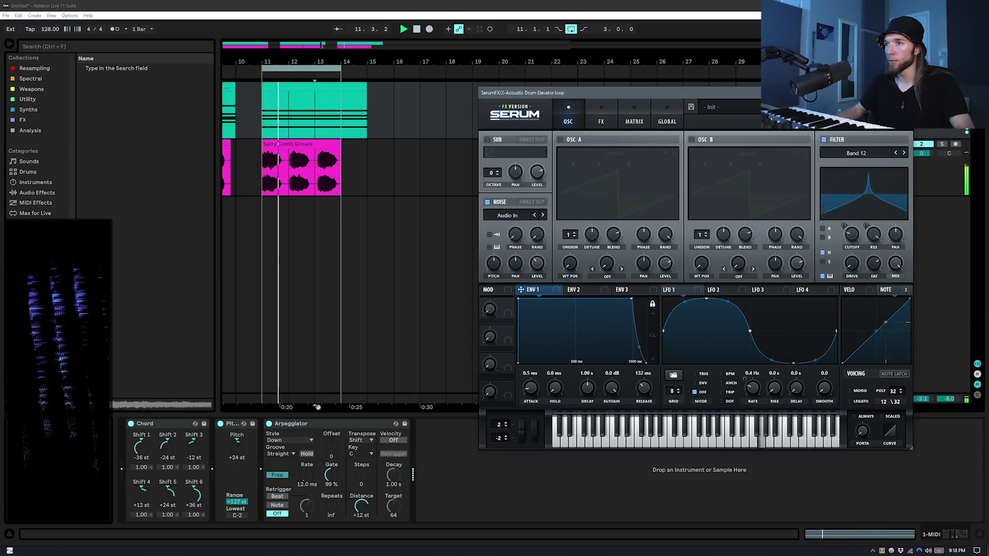
{"action": "left_click", "coordinate": [291, 440]}
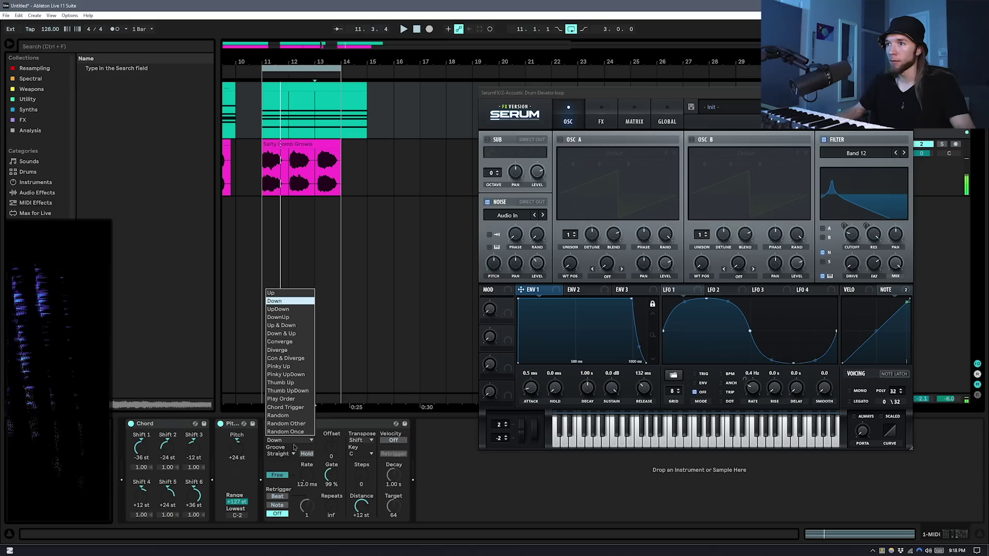
{"action": "left_click", "coordinate": [300, 359]}
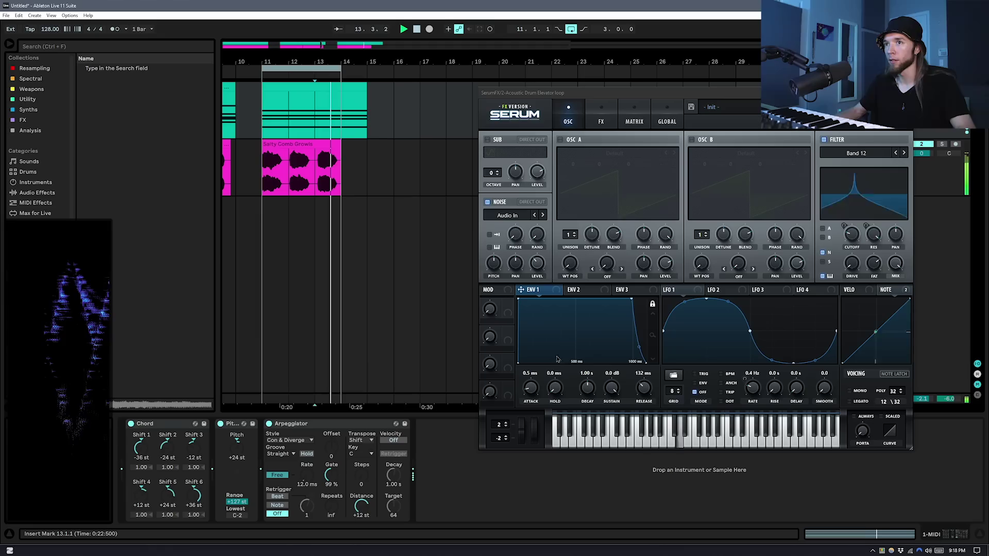
{"action": "left_click_drag", "start_coordinate": [644, 376], "coordinate": [645, 380]}
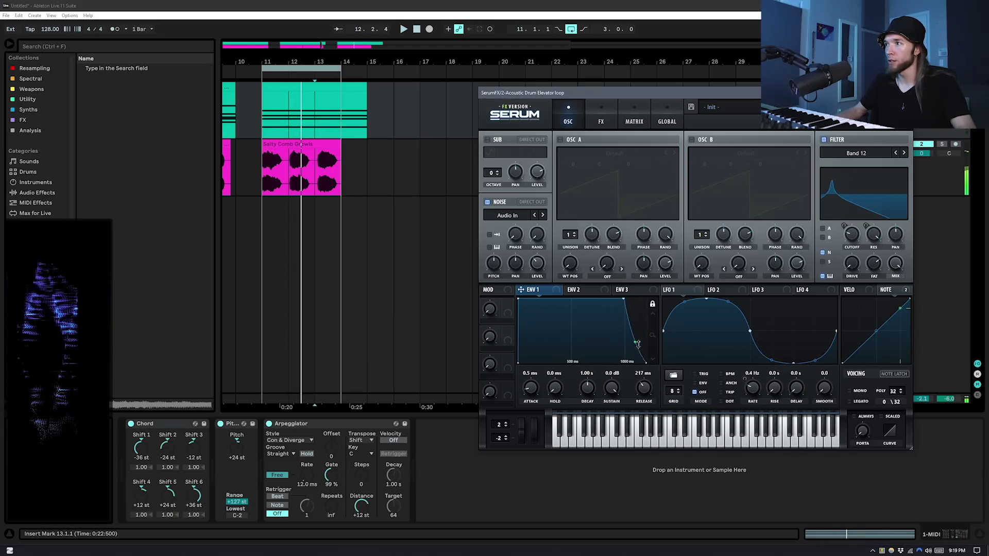
{"action": "mouse_move", "coordinate": [648, 393]}
{"action": "left_mouse_down"}
{"action": "mouse_move", "coordinate": [644, 406]}
{"action": "mouse_move", "coordinate": [652, 397]}
{"action": "mouse_move", "coordinate": [639, 398]}
{"action": "left_mouse_up"}
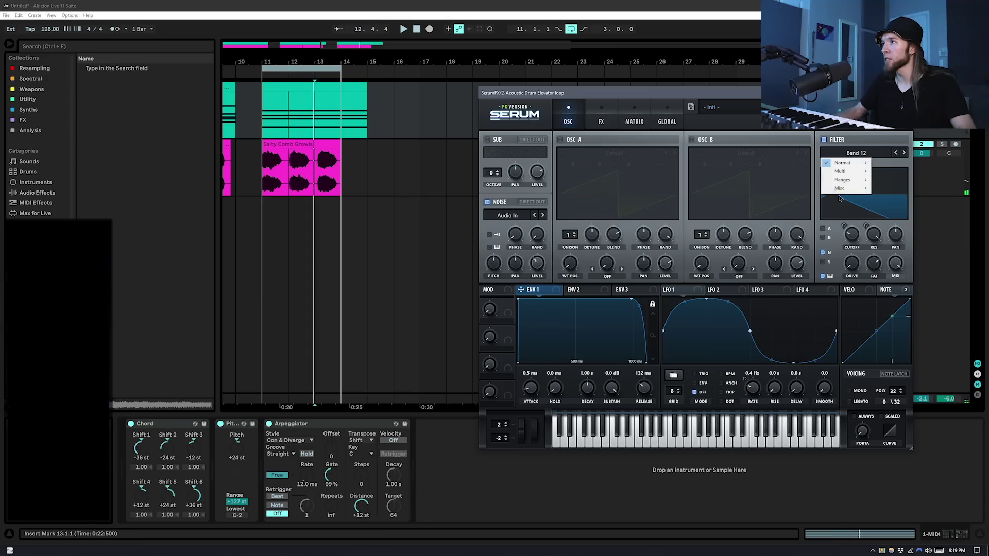
- Change Serum's filter type to Bandreject and narrow its width to 23%
{"action": "mouse_move", "coordinate": [846, 189]}
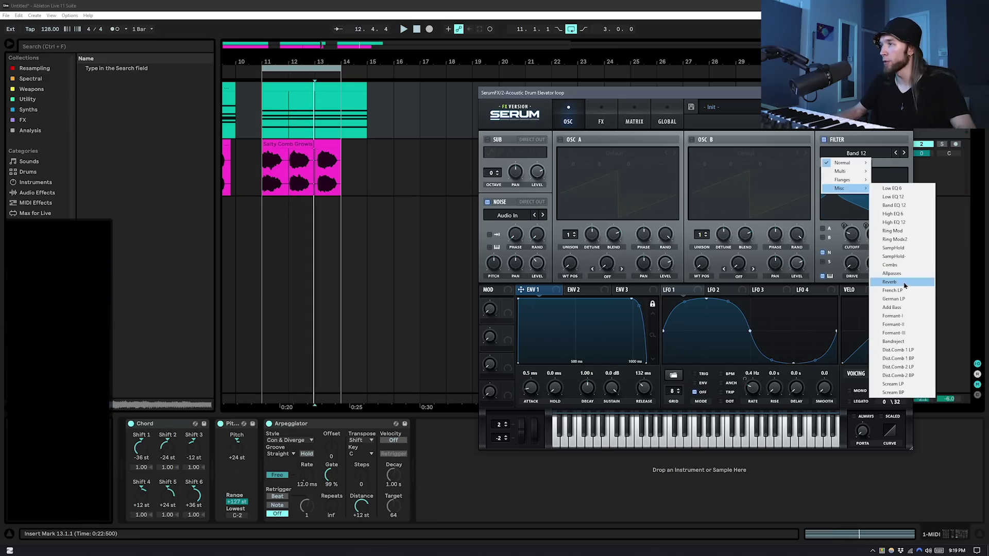
{"action": "left_click", "coordinate": [892, 342]}
{"action": "key", "text": "space"}
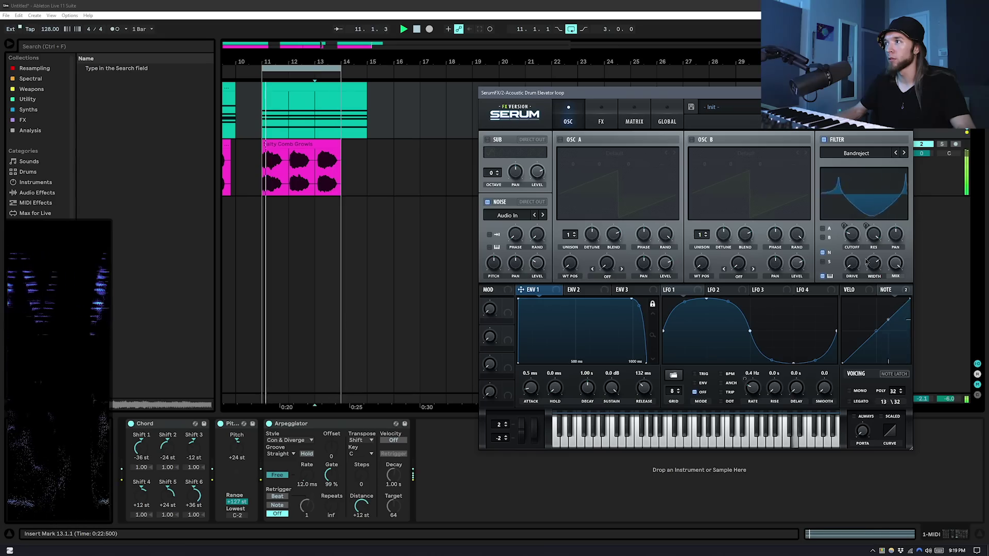
{"action": "left_click_drag", "start_coordinate": [875, 265], "coordinate": [882, 316]}
- Turn off the Arpeggiator and tune the Bandreject width and resonance on the Acoustic Drum Elevator loop
{"action": "left_click", "coordinate": [268, 424]}
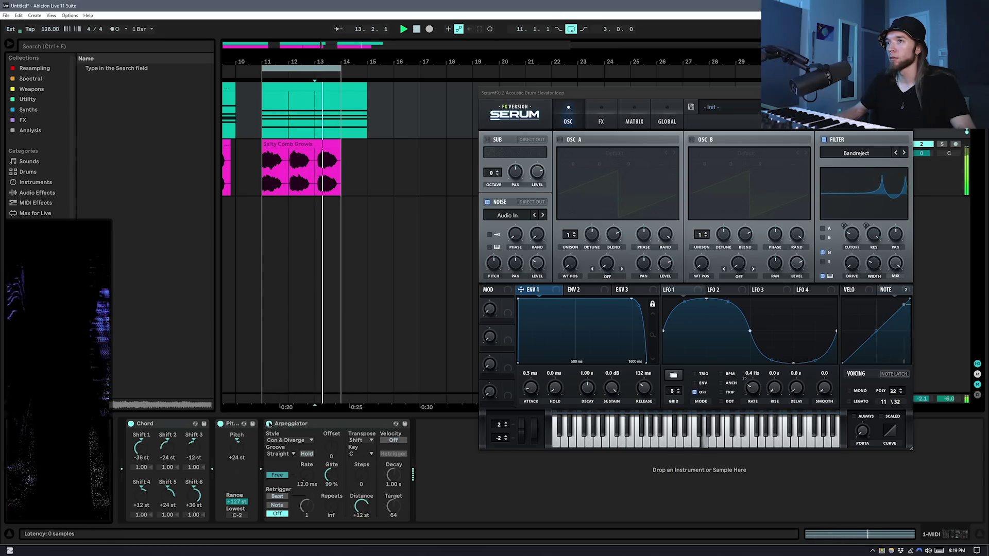
{"action": "key", "text": "space"}
{"action": "key", "text": "space"}
{"action": "mouse_move", "coordinate": [876, 268]}
{"action": "left_mouse_down"}
{"action": "mouse_move", "coordinate": [875, 246]}
{"action": "mouse_move", "coordinate": [875, 254]}
{"action": "left_mouse_up"}
{"action": "left_click_drag", "start_coordinate": [876, 265], "coordinate": [876, 236]}
{"action": "scroll", "coordinate": [422, 178], "scroll_direction": "left", "scroll_amount": 5}
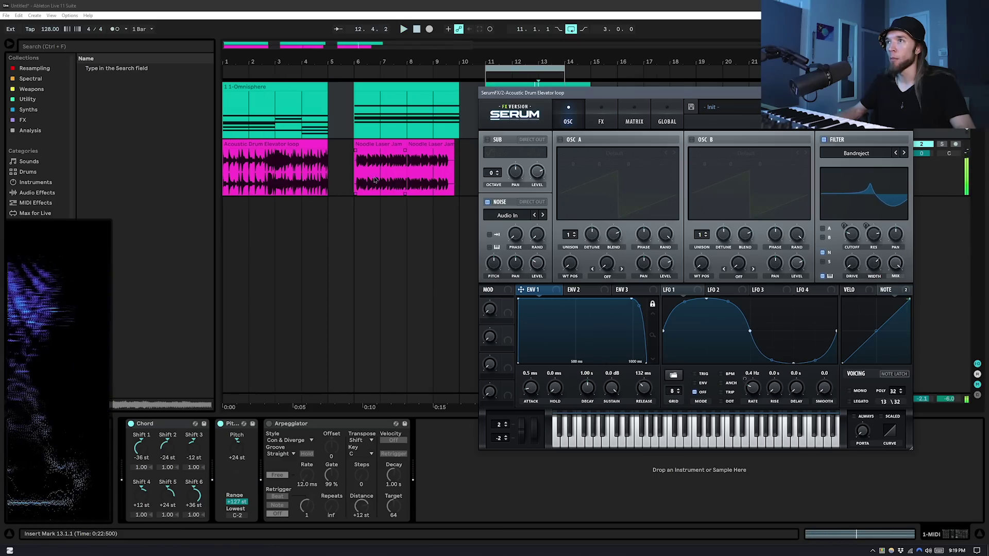
{"action": "left_click", "coordinate": [286, 145]}
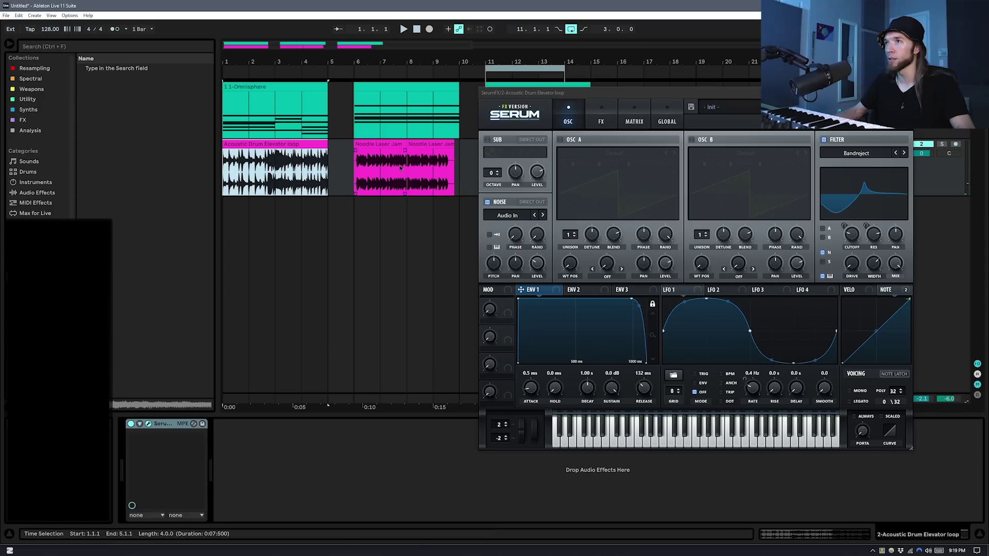
{"action": "left_click_drag", "start_coordinate": [876, 263], "coordinate": [874, 296]}
{"action": "key", "text": "space"}
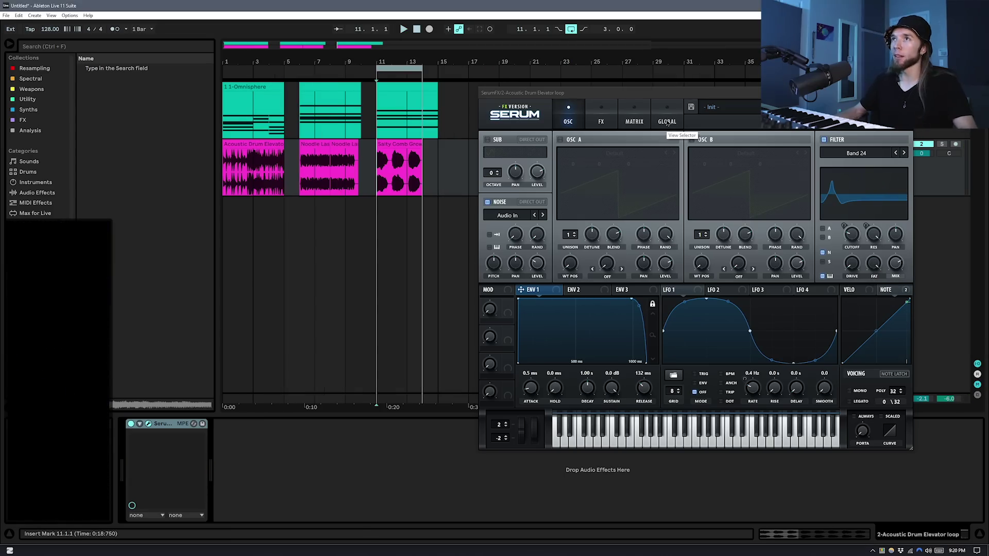
- Load Carlos Harmonic C.tun as the tuning file on Serum's Global page
{"action": "left_click", "coordinate": [667, 122]}
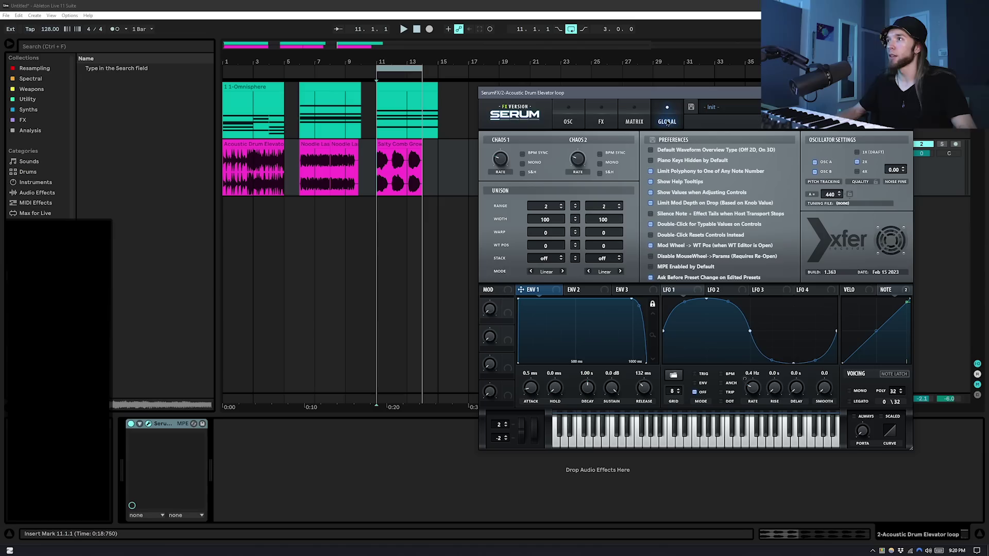
{"action": "left_click", "coordinate": [842, 204]}
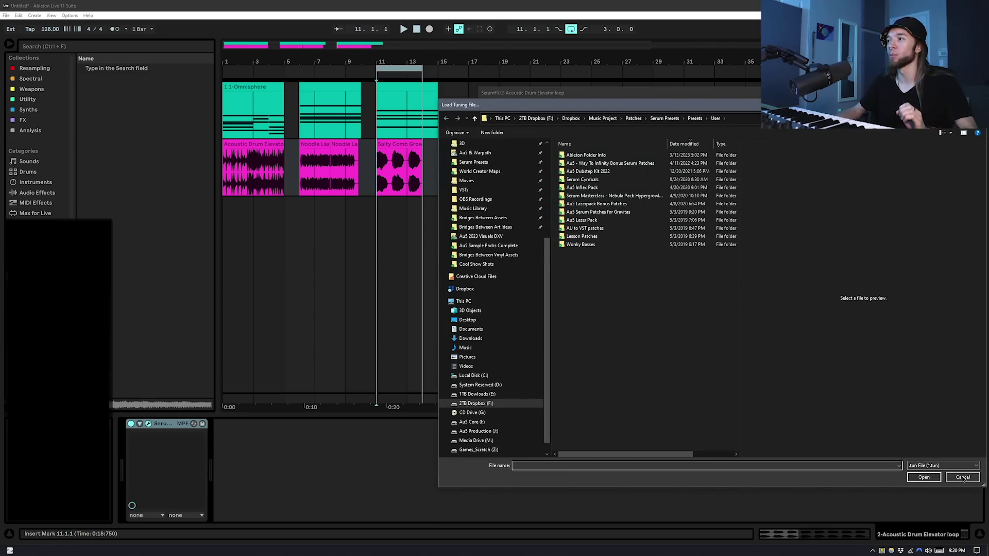
{"action": "left_click", "coordinate": [963, 477]}
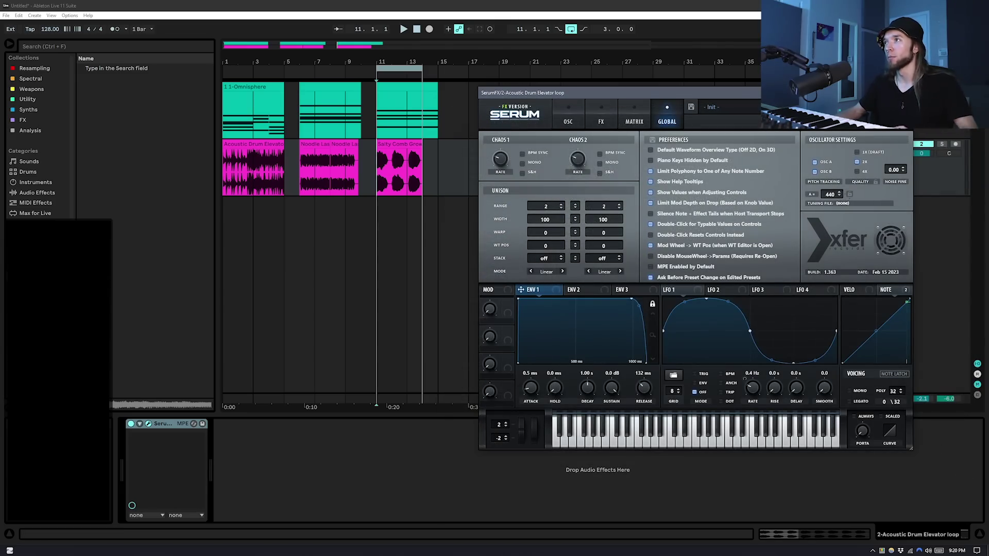
{"action": "left_click_drag", "start_coordinate": [798, 97], "coordinate": [759, 79]}
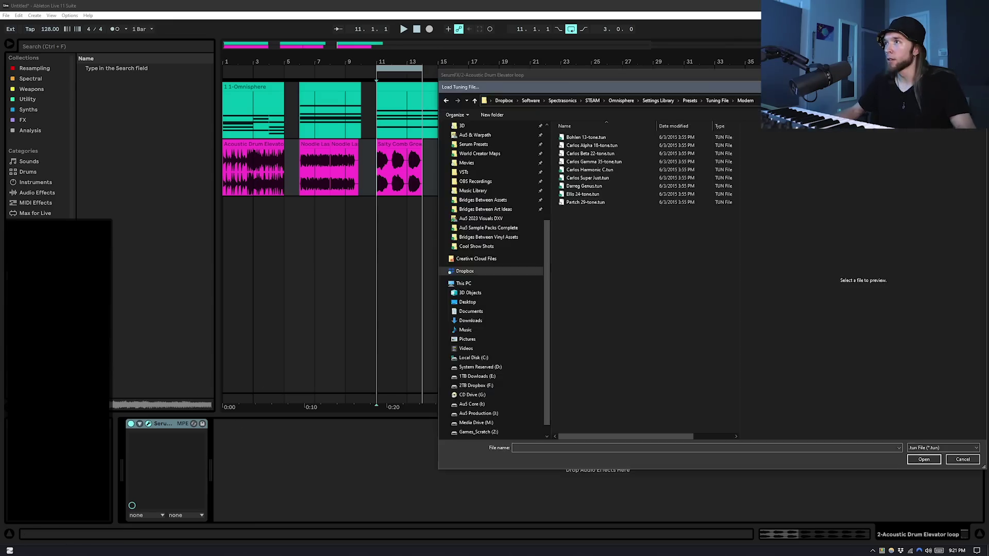
{"action": "left_click_drag", "start_coordinate": [777, 90], "coordinate": [620, 101]}
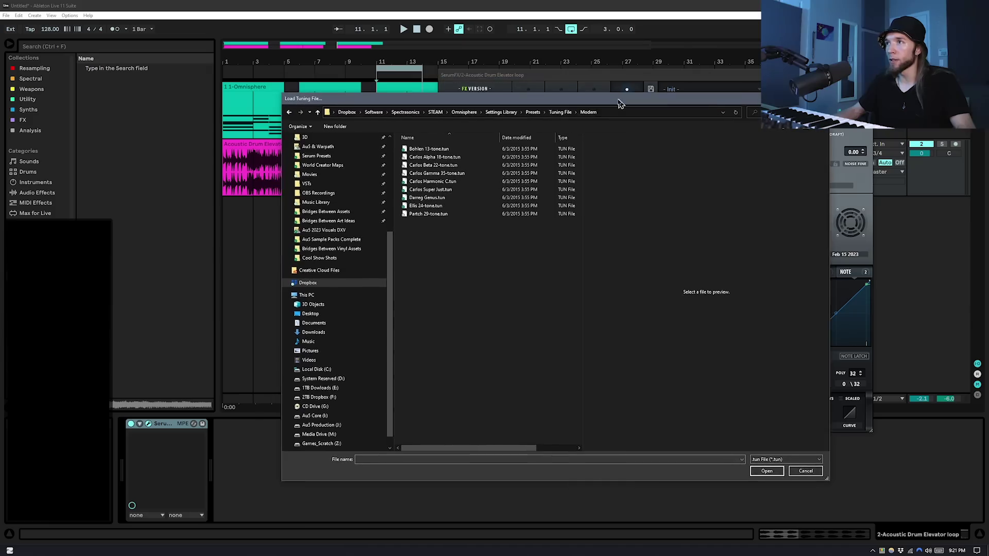
{"action": "left_click", "coordinate": [452, 184]}
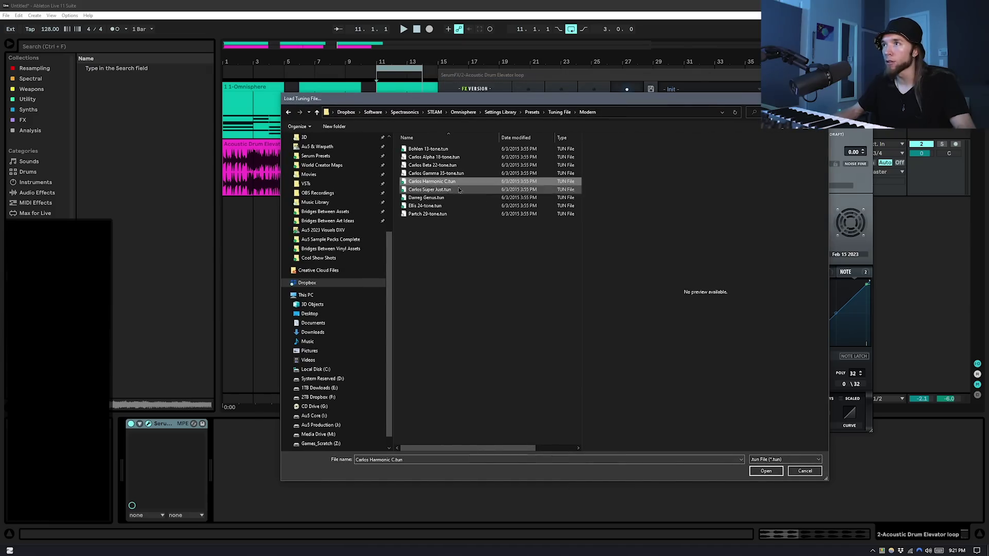
{"action": "left_click", "coordinate": [767, 471]}
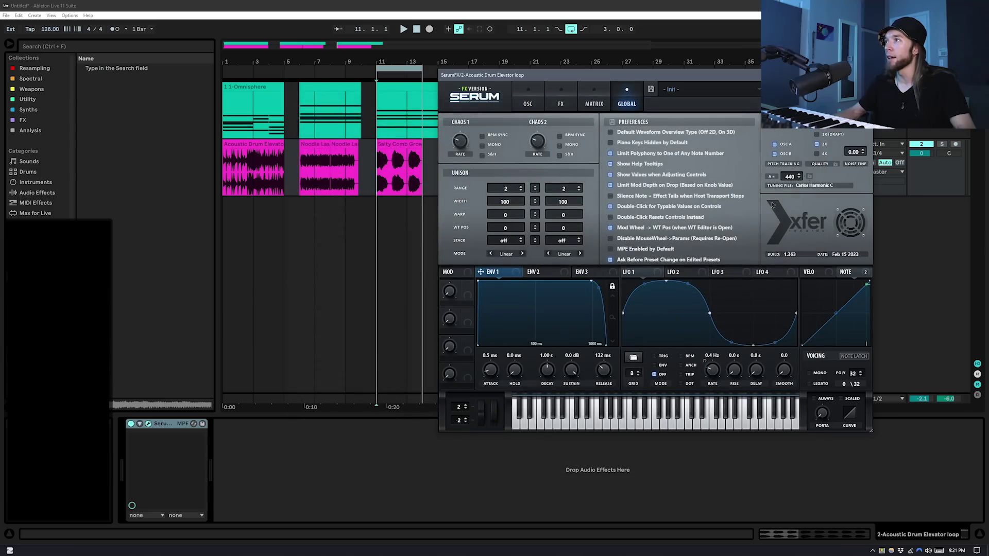
- Open the MIDI clip's notes and move the D3 note down to C3
{"action": "double_click", "coordinate": [411, 89]}
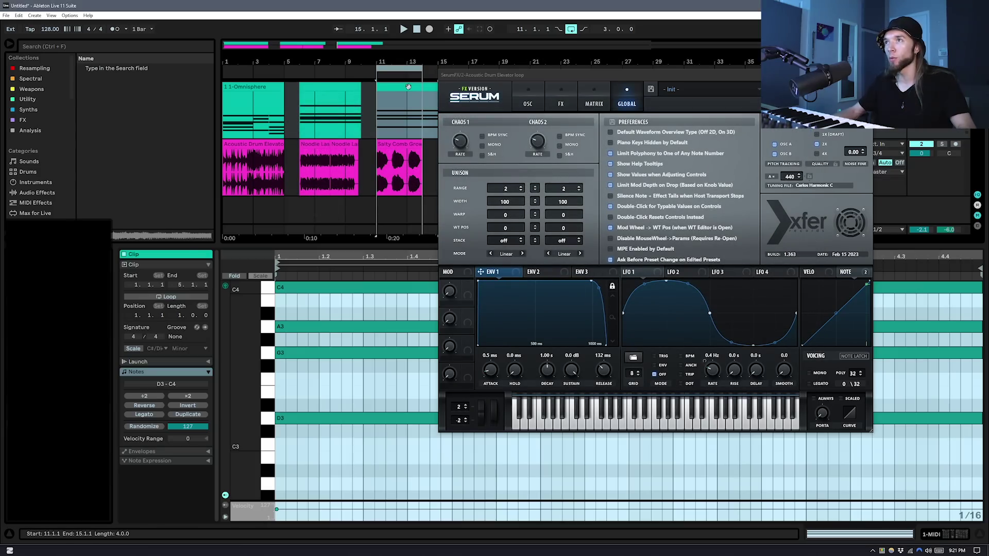
{"action": "left_click_drag", "start_coordinate": [327, 451], "coordinate": [321, 289]}
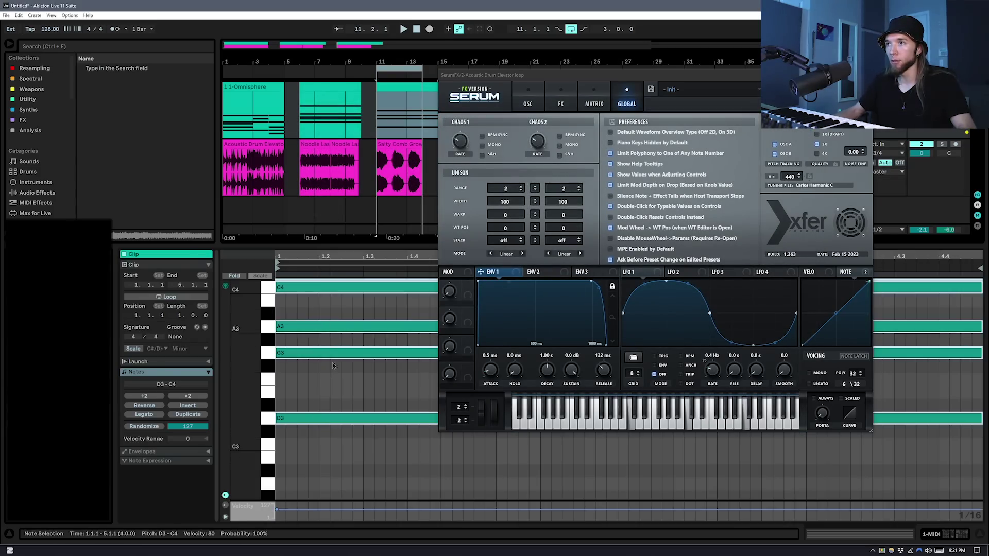
{"action": "left_click", "coordinate": [305, 400]}
{"action": "left_click_drag", "start_coordinate": [303, 419], "coordinate": [301, 443]}
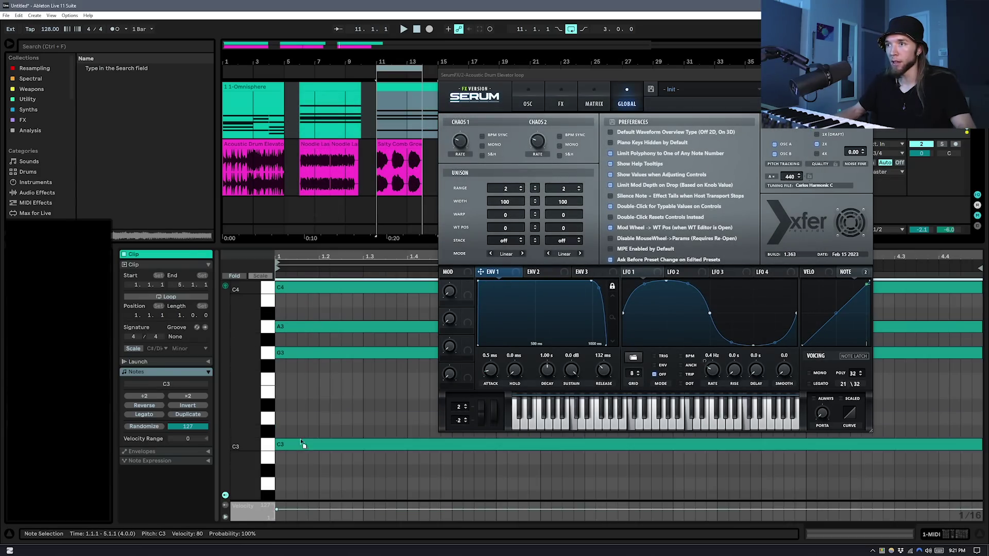
{"action": "left_click", "coordinate": [397, 145]}
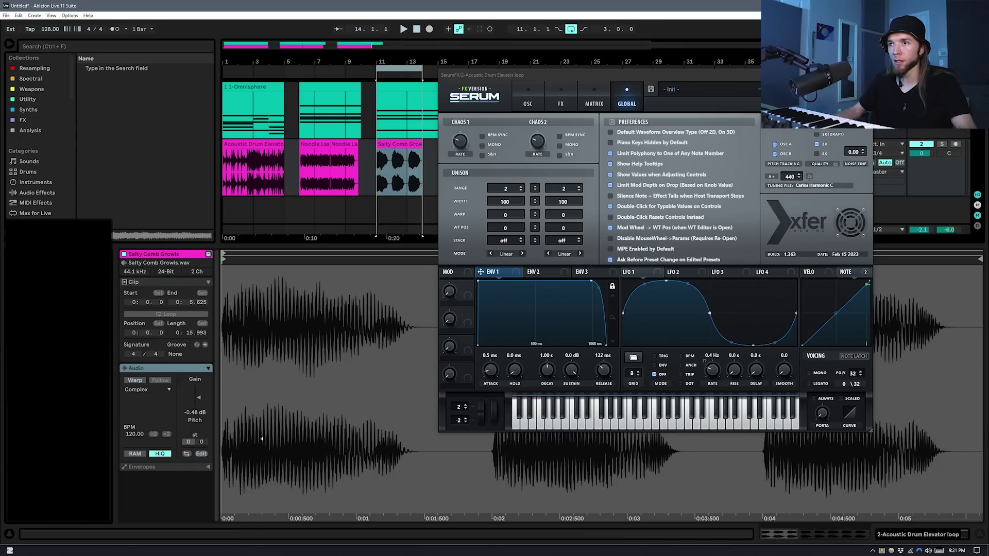
{"action": "left_click", "coordinate": [399, 90]}
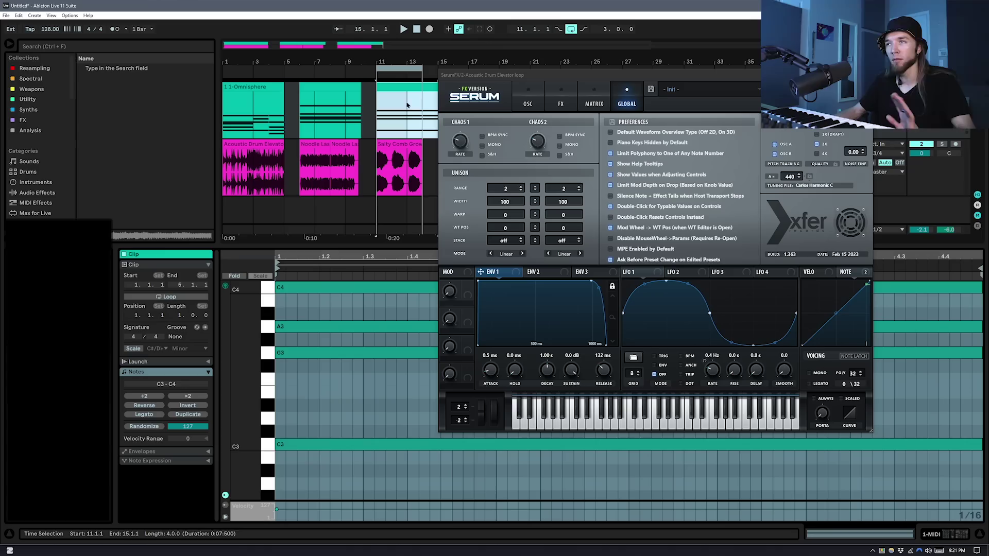
- Move the remaining chord notes to E3, G3 and A#3, then tidy the editor view
{"action": "left_click", "coordinate": [311, 412]}
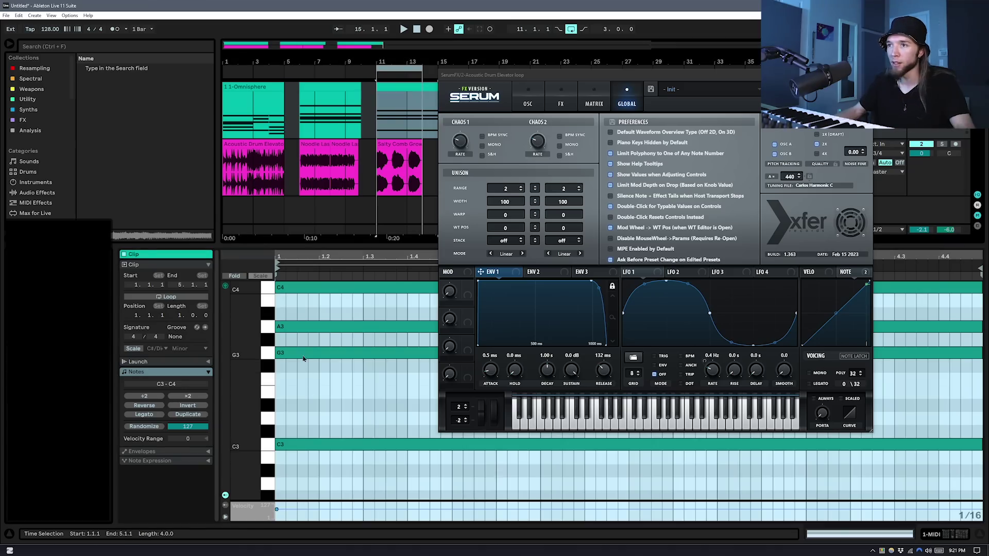
{"action": "left_click_drag", "start_coordinate": [304, 359], "coordinate": [307, 399]}
{"action": "left_click_drag", "start_coordinate": [311, 329], "coordinate": [310, 355]}
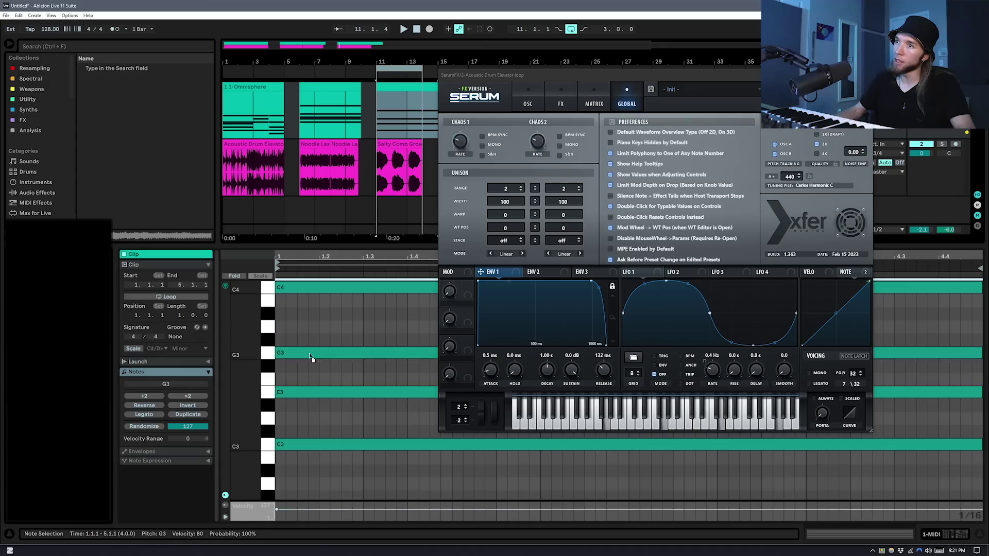
{"action": "left_click_drag", "start_coordinate": [309, 298], "coordinate": [305, 319]}
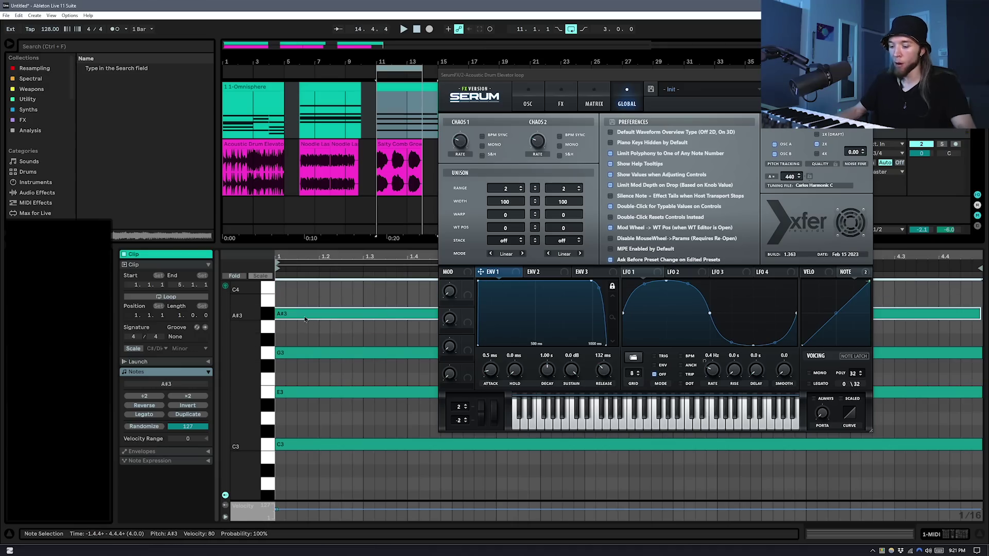
{"action": "left_click", "coordinate": [303, 339]}
{"action": "left_click_drag", "start_coordinate": [254, 353], "coordinate": [236, 352]}
{"action": "left_click_drag", "start_coordinate": [752, 74], "coordinate": [801, 72]}
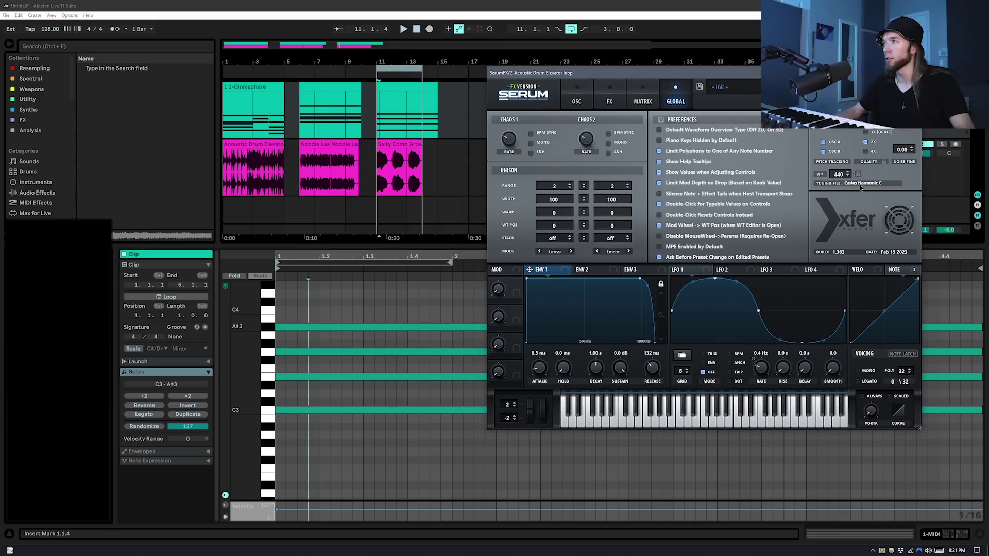
- Reduce Macro 2's modulation of Serum's filter cutoff to 17 and open the Salty Comb Growls clip
{"action": "left_click", "coordinate": [582, 100]}
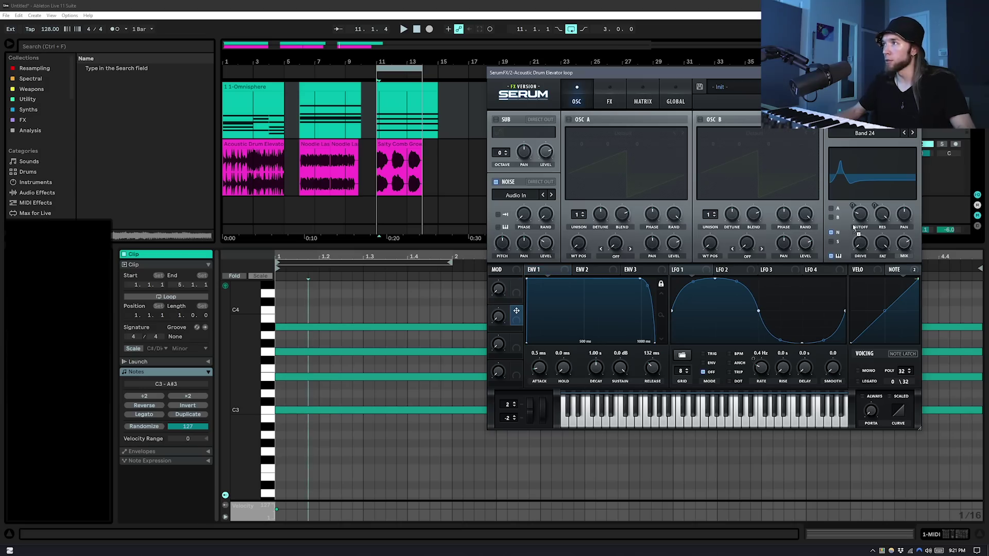
{"action": "left_click_drag", "start_coordinate": [852, 205], "coordinate": [847, 229]}
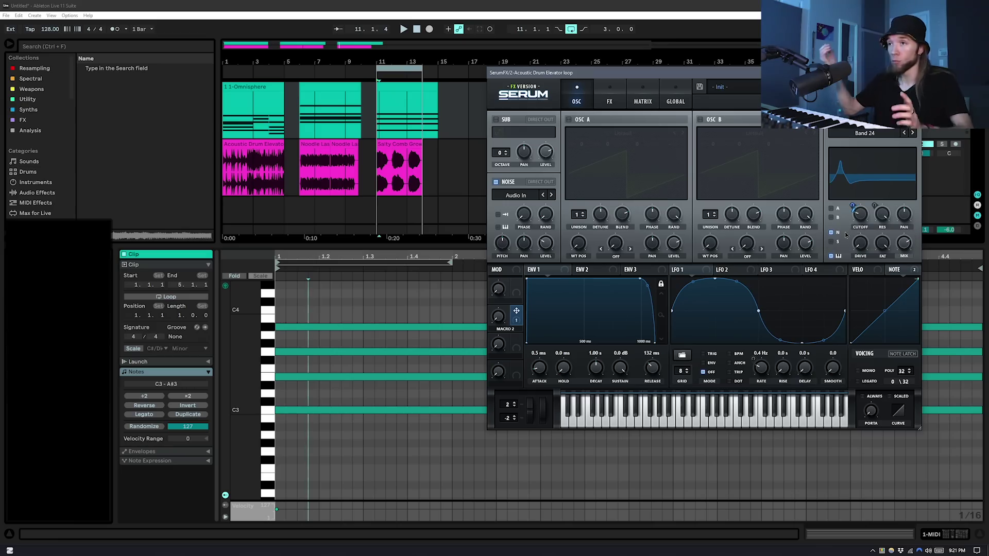
{"action": "left_click", "coordinate": [390, 88]}
{"action": "left_click", "coordinate": [675, 101]}
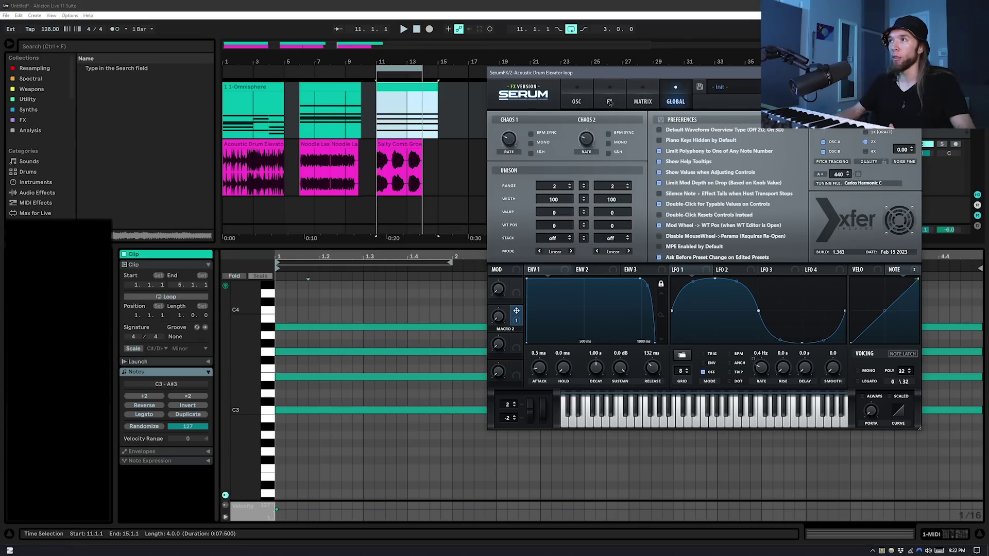
{"action": "left_click", "coordinate": [577, 98]}
{"action": "left_click", "coordinate": [402, 142]}
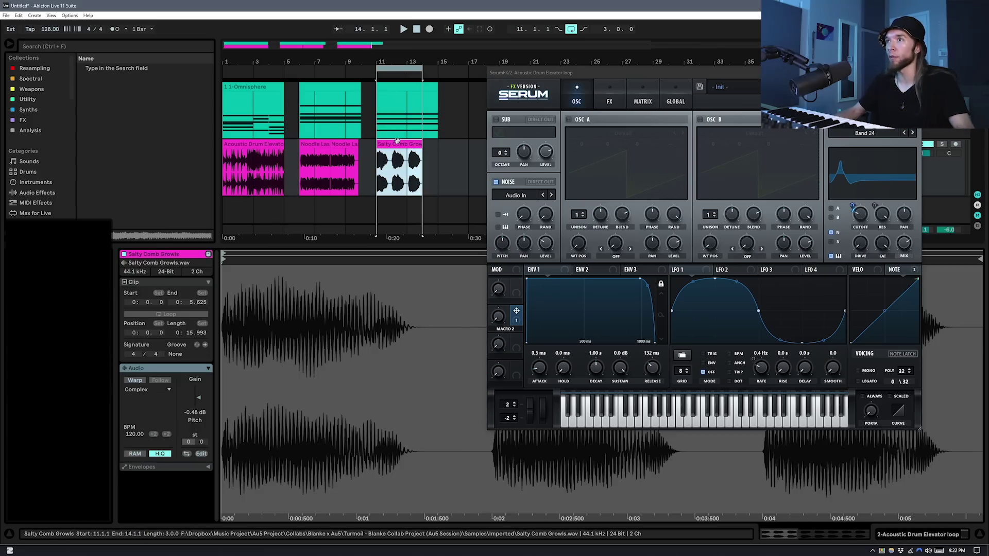
- Play the Salty Comb Growls section from bar 11 while raising Macro 2 to 10%
{"action": "left_click", "coordinate": [397, 140]}
{"action": "key", "text": "space"}
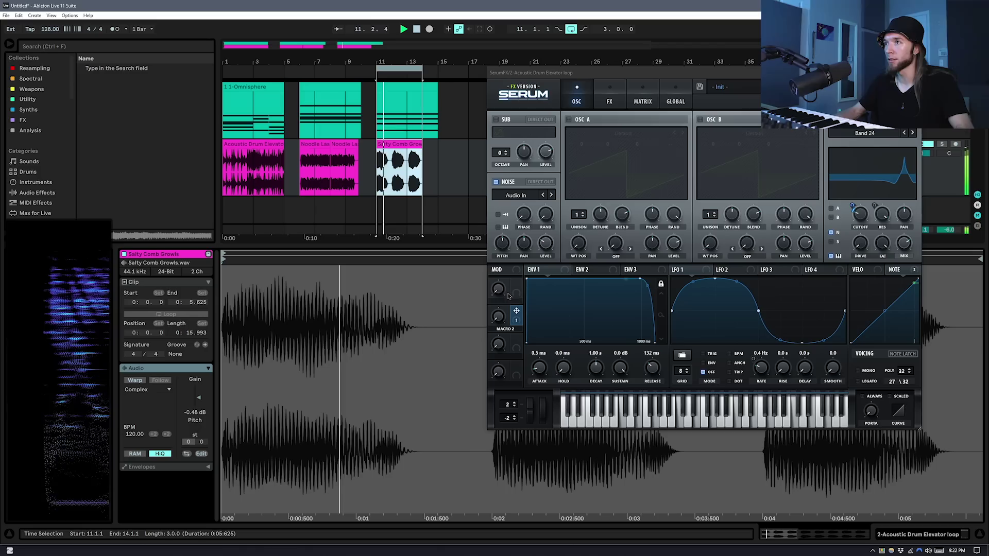
{"action": "key", "text": "space"}
{"action": "key", "text": "space"}
{"action": "key", "text": "space"}
{"action": "left_click_drag", "start_coordinate": [502, 323], "coordinate": [508, 319]}
{"action": "key", "text": "space"}
{"action": "key", "text": "space"}
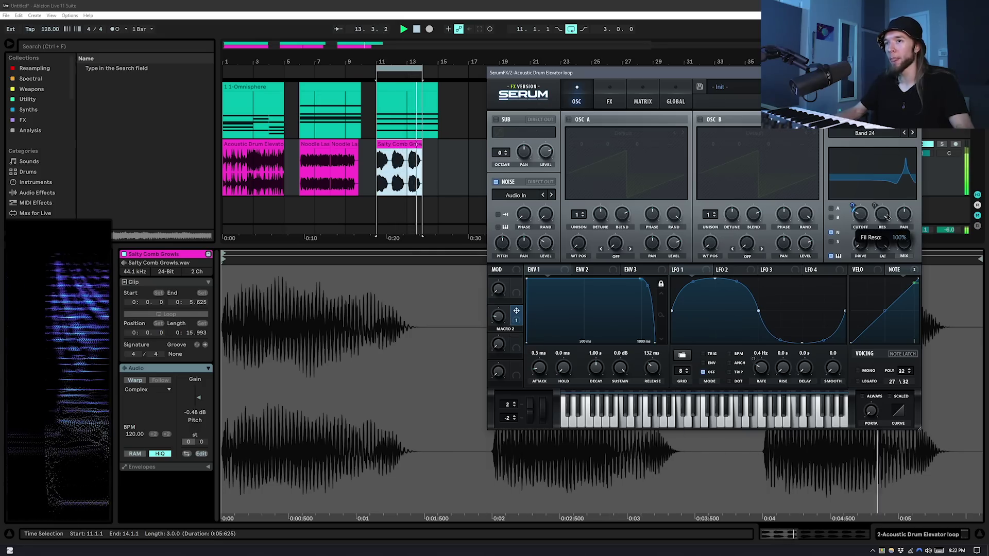
{"action": "key", "text": "space"}
- Check Serum's FX and modulation matrix pages while auditioning the result
{"action": "left_click", "coordinate": [601, 93]}
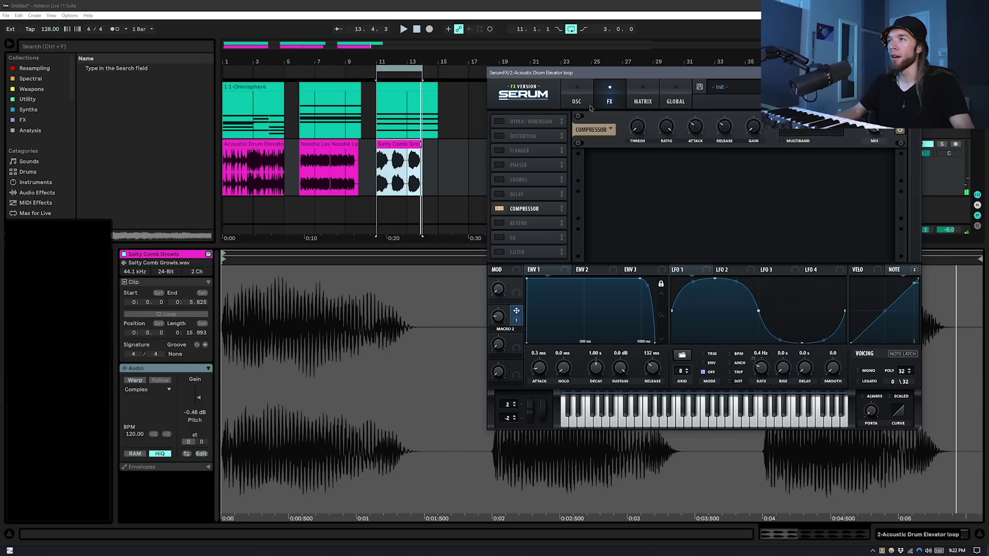
{"action": "left_click", "coordinate": [589, 107]}
{"action": "left_click", "coordinate": [645, 103]}
{"action": "key", "text": "space"}
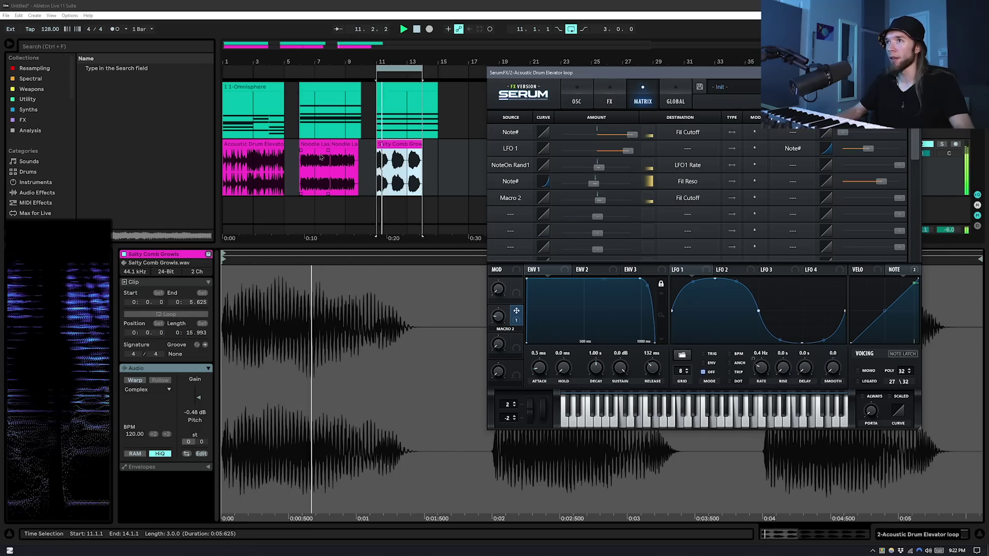
{"action": "key", "text": "space"}
- Load Western/Equal Temperament.tun as Serum's tuning file
{"action": "left_click", "coordinate": [675, 102]}
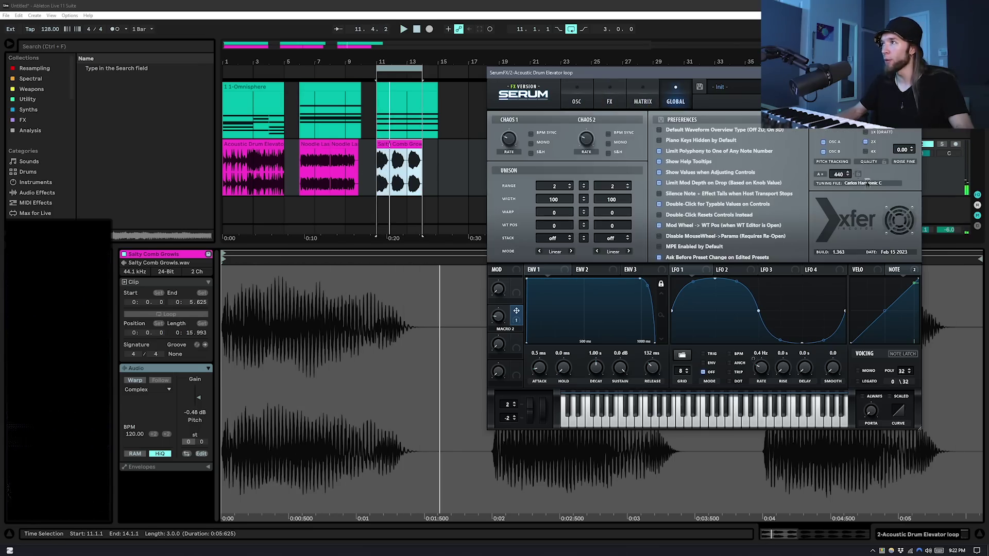
{"action": "left_click", "coordinate": [867, 183]}
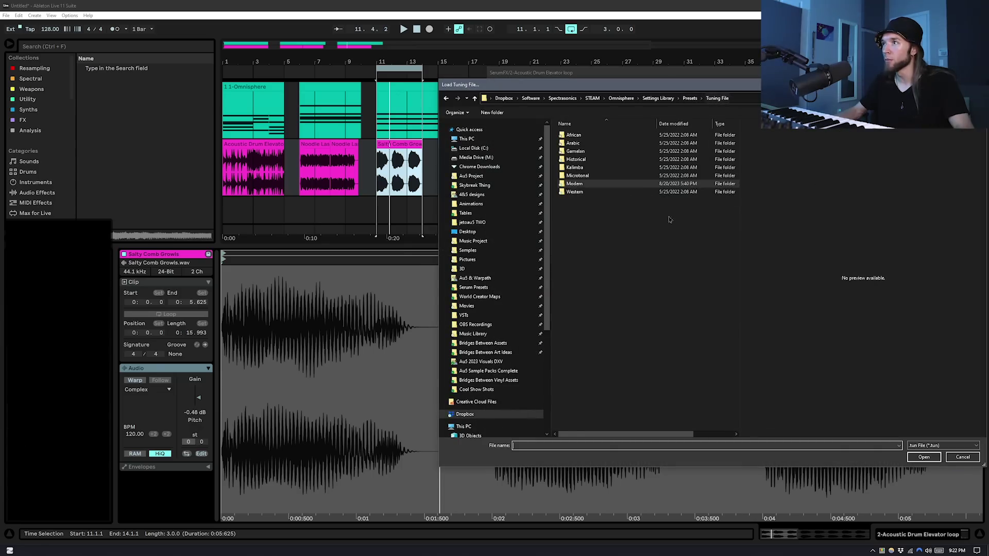
{"action": "double_click", "coordinate": [575, 193]}
{"action": "left_click", "coordinate": [587, 135]}
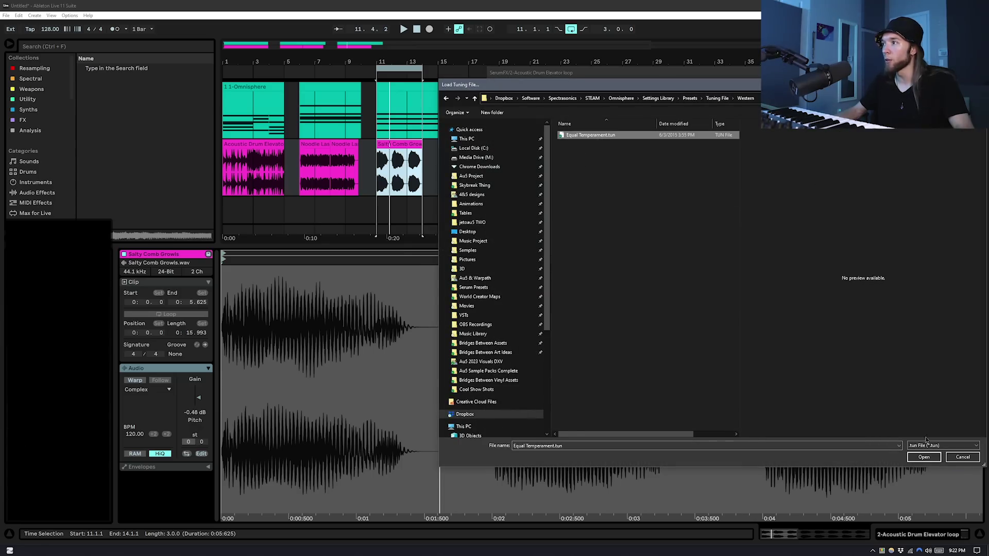
{"action": "left_click", "coordinate": [923, 458]}
{"action": "left_click", "coordinate": [388, 147]}
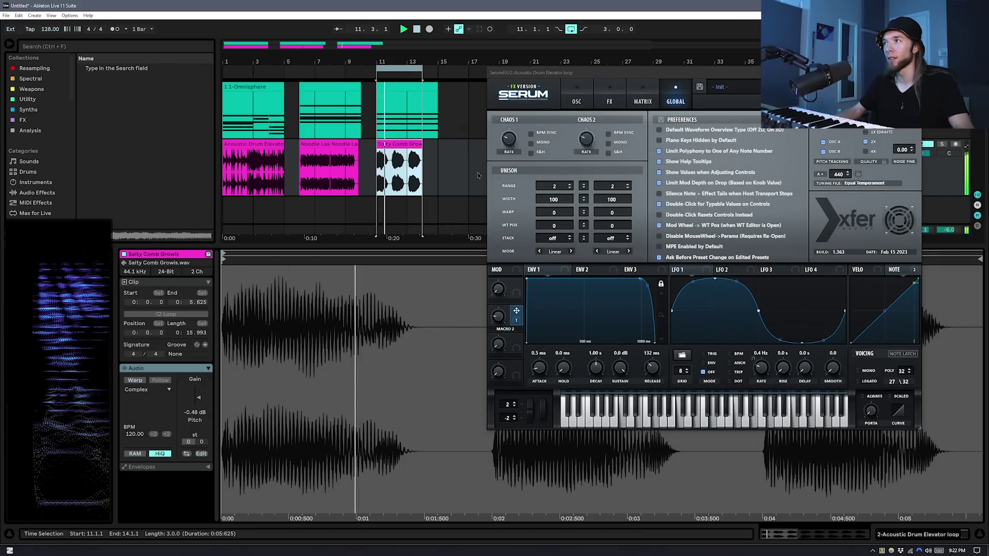
- In Serum's matrix, cut the Note# to Fil Reso modulation to 2 during playback
{"action": "left_click", "coordinate": [576, 98]}
{"action": "left_click", "coordinate": [608, 99]}
{"action": "left_click", "coordinate": [642, 99]}
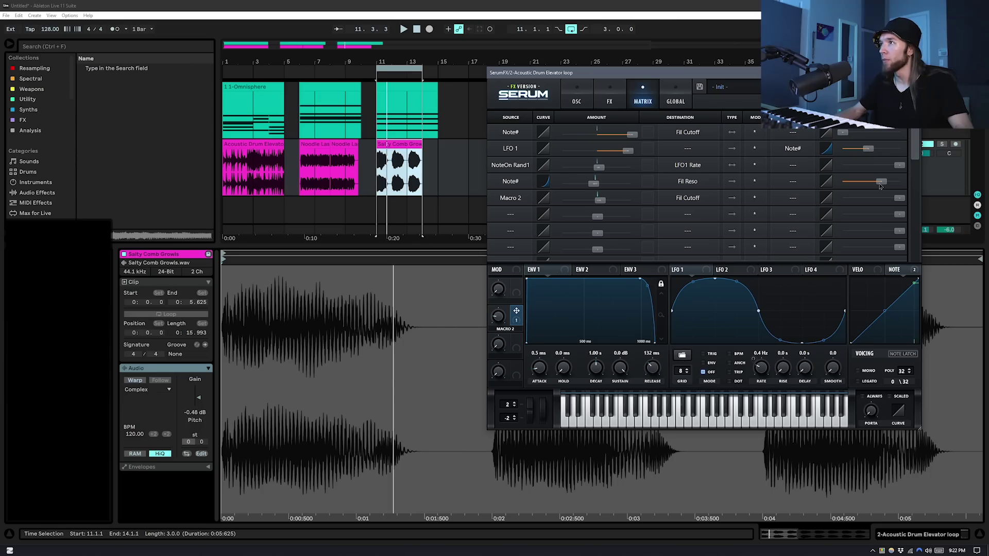
{"action": "key", "text": "space"}
{"action": "left_click_drag", "start_coordinate": [853, 188], "coordinate": [816, 189]}
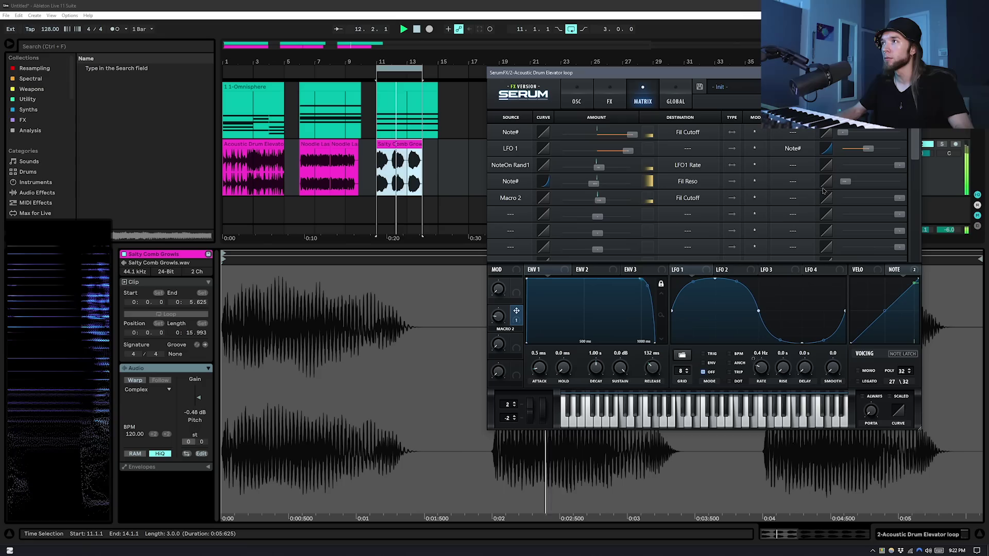
{"action": "left_click", "coordinate": [680, 102]}
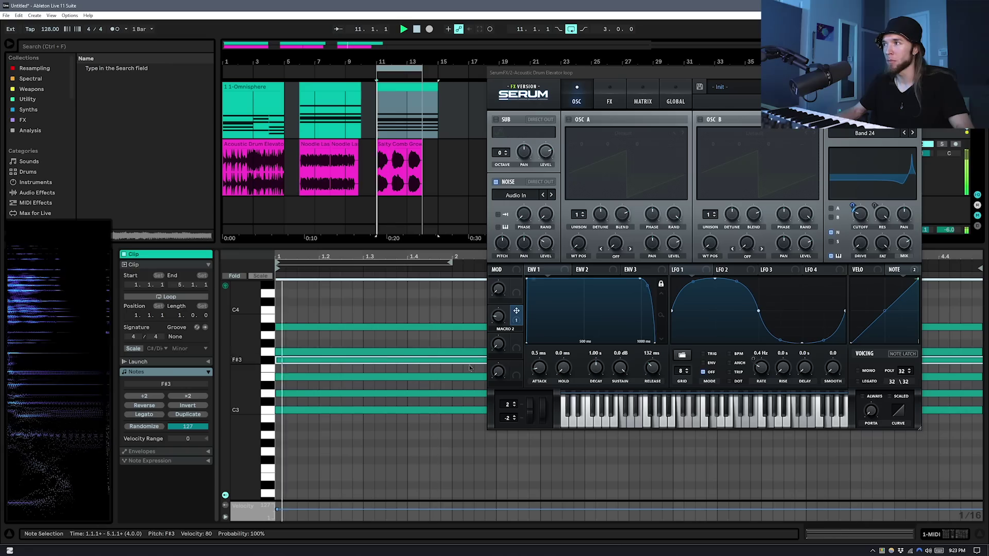
- Load Carlos Harmonic C.tun from the Modern tuning folder into Serum and play the loop
{"action": "left_click", "coordinate": [676, 101]}
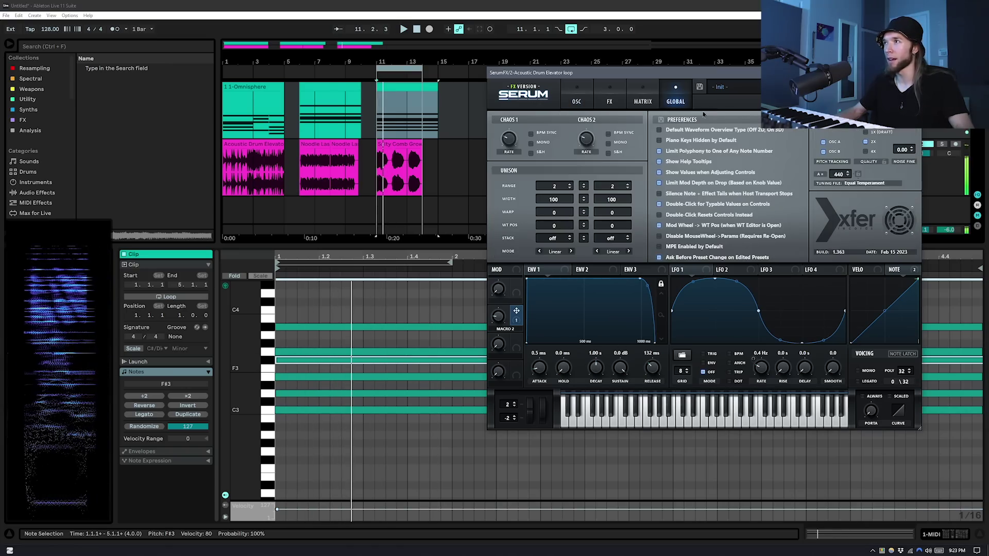
{"action": "left_click", "coordinate": [874, 183]}
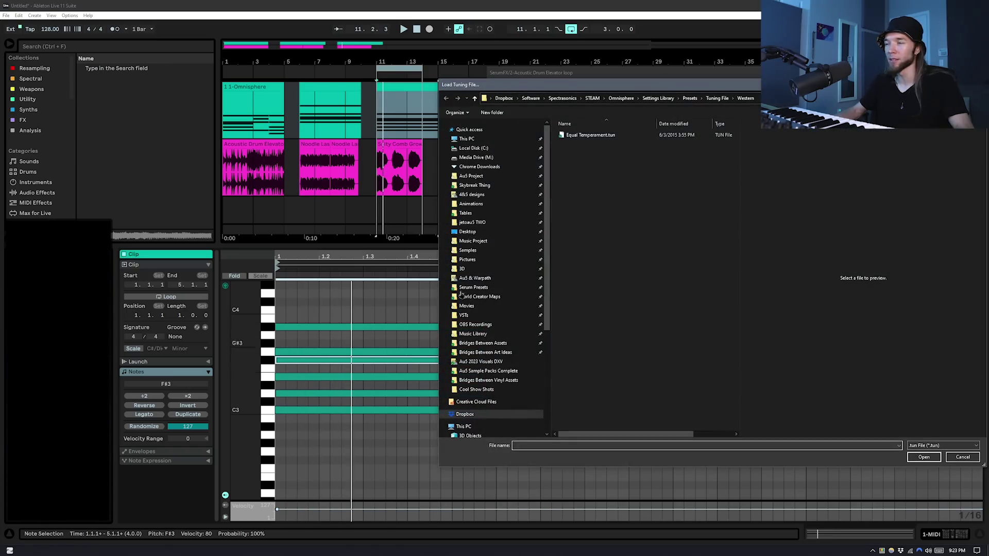
{"action": "left_click", "coordinate": [717, 98]}
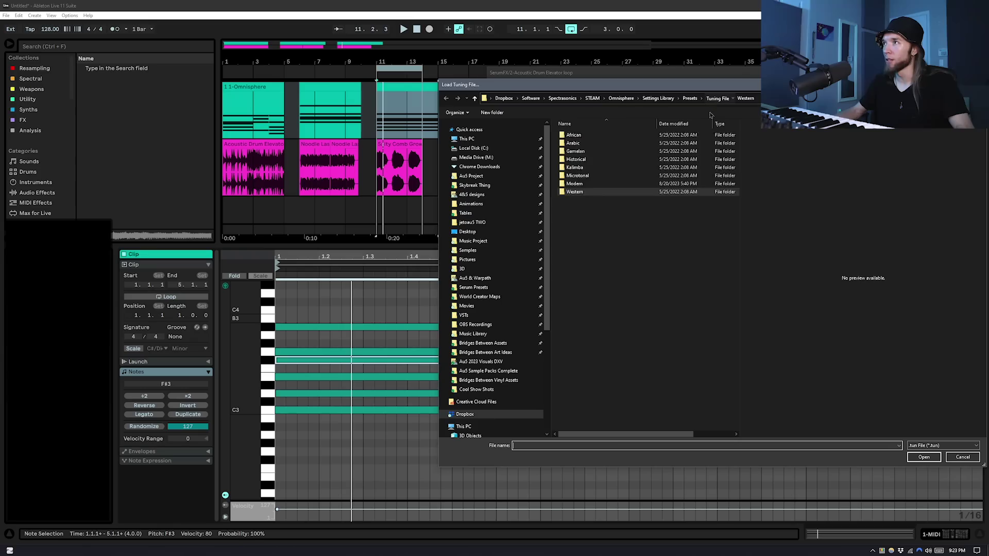
{"action": "double_click", "coordinate": [584, 184]}
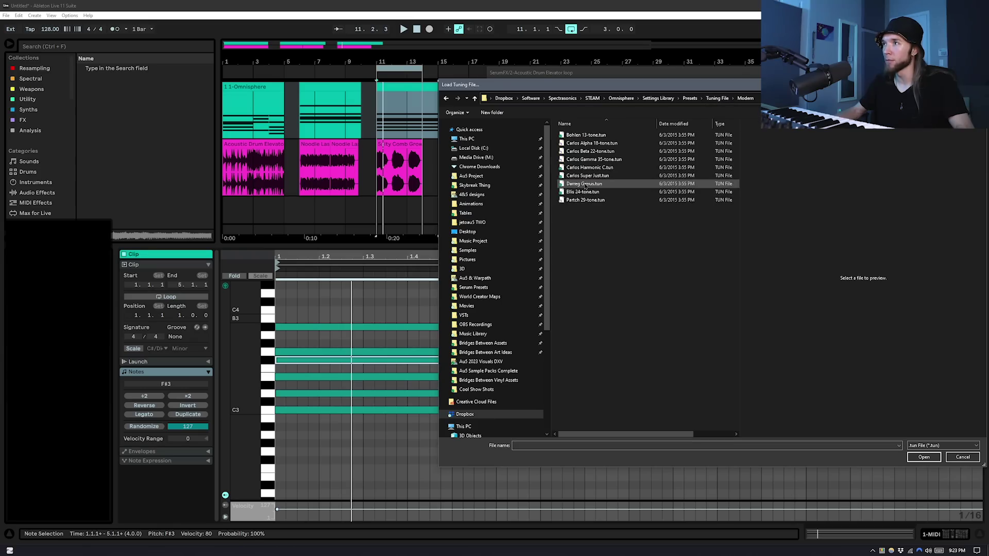
{"action": "left_click", "coordinate": [607, 169]}
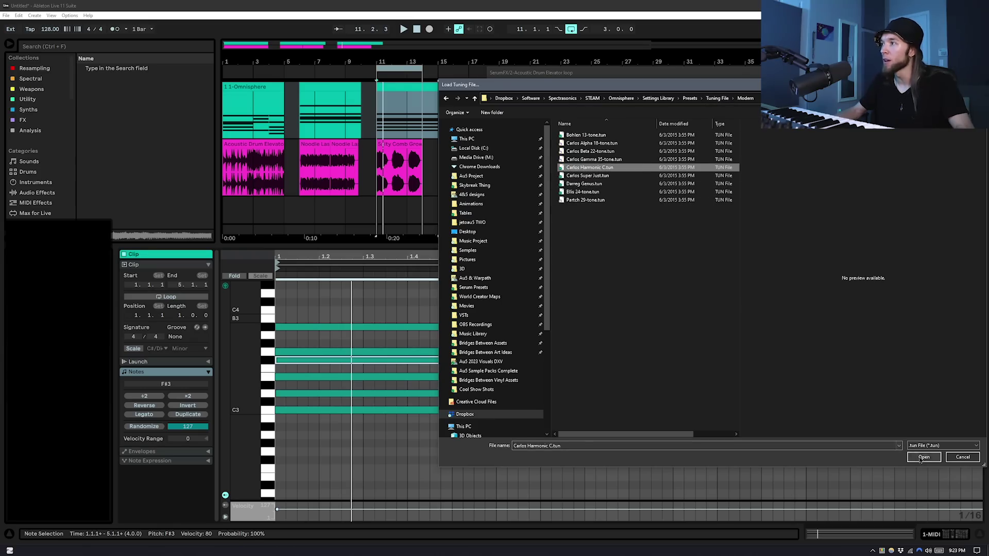
{"action": "left_click", "coordinate": [922, 458]}
{"action": "key", "text": "space"}
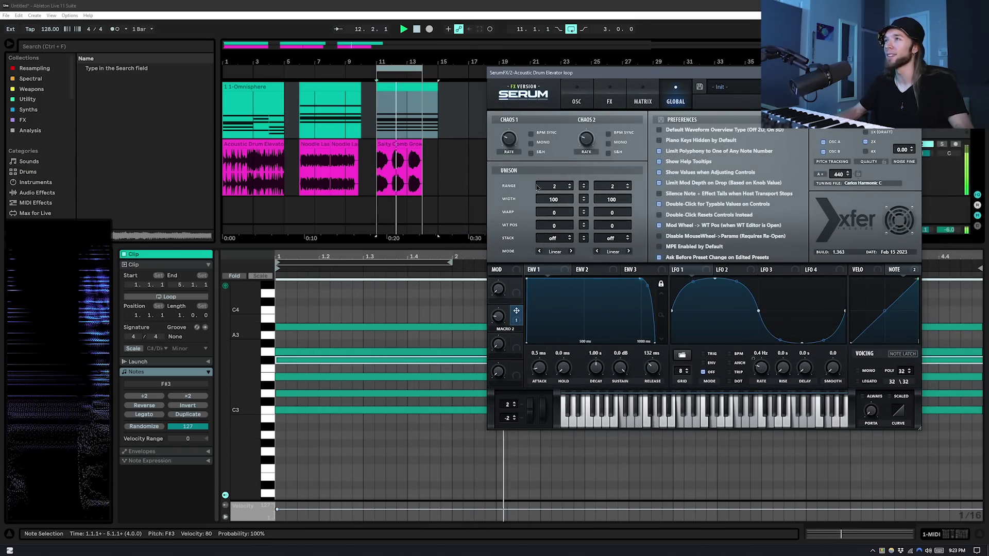
{"action": "left_click", "coordinate": [577, 102]}
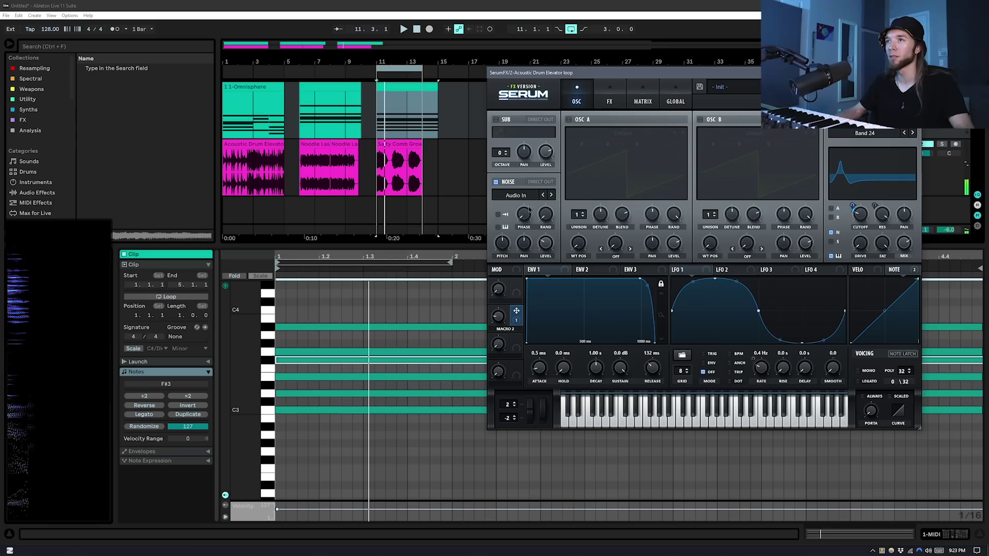
- Play the Acoustic Drum Elevator and Noodle Laser Jam clips with filter resonance at 100%
{"action": "key", "text": "space"}
{"action": "left_click", "coordinate": [882, 221]}
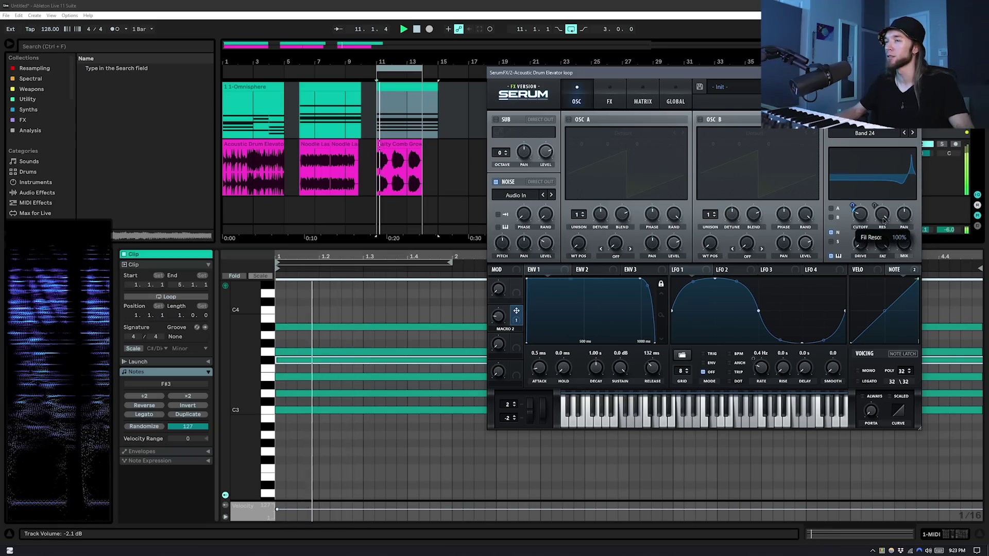
{"action": "left_click", "coordinate": [254, 145]}
{"action": "key", "text": "space"}
{"action": "key", "text": "space"}
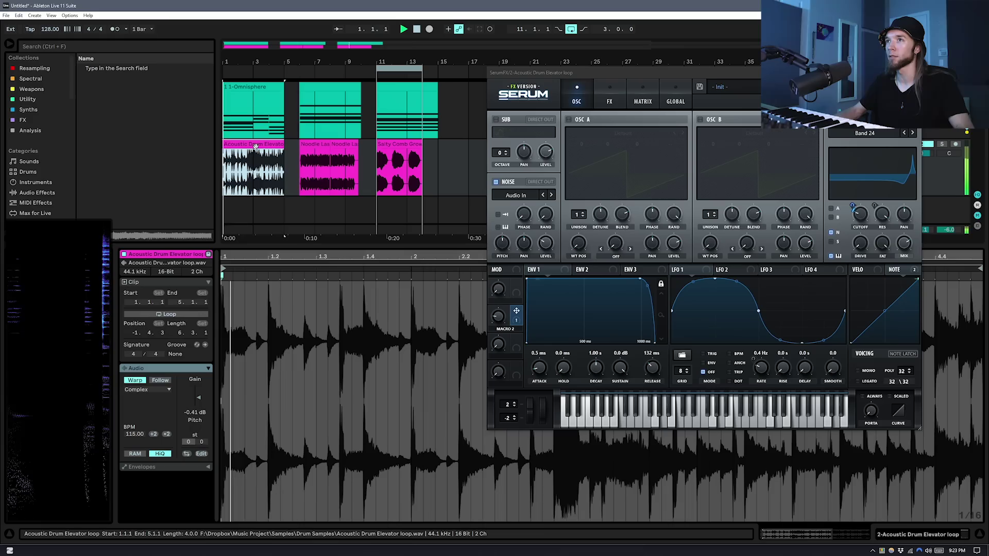
{"action": "left_click", "coordinate": [307, 143]}
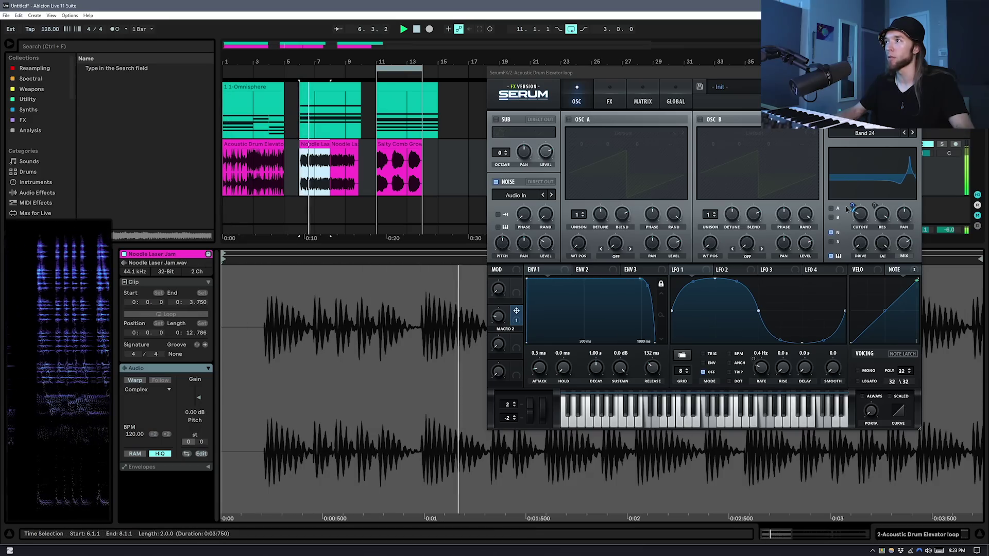
- Transpose the bars 5–9 MIDI chord down four semitones to span C3–A#3
{"action": "left_click", "coordinate": [330, 105]}
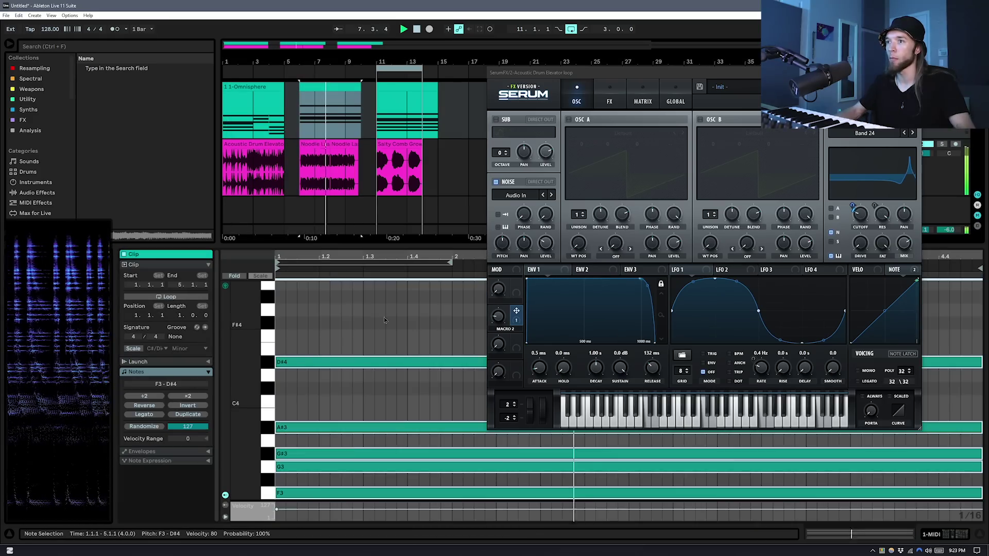
{"action": "key", "text": "Down"}
{"action": "key", "text": "Down"}
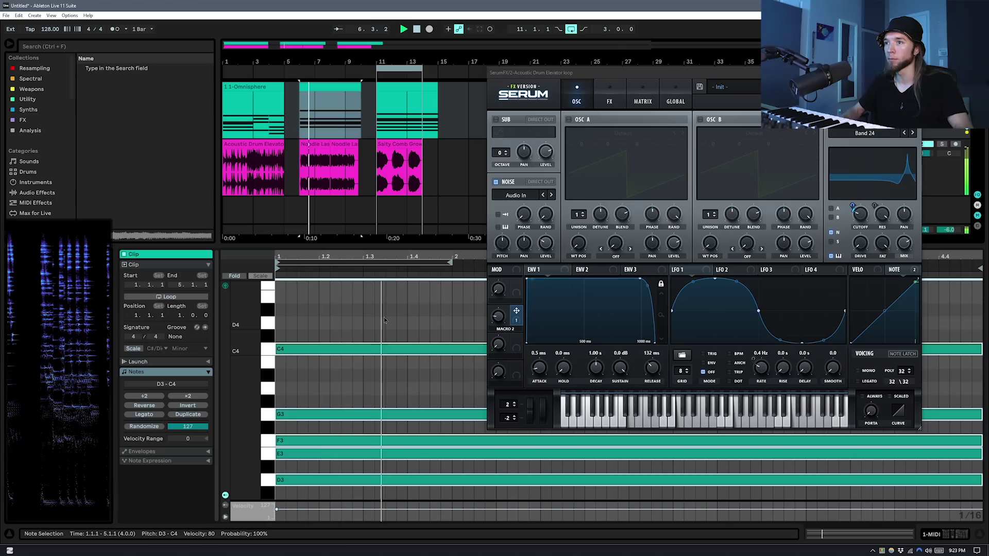
{"action": "key", "text": "Down"}
{"action": "key", "text": "Down"}
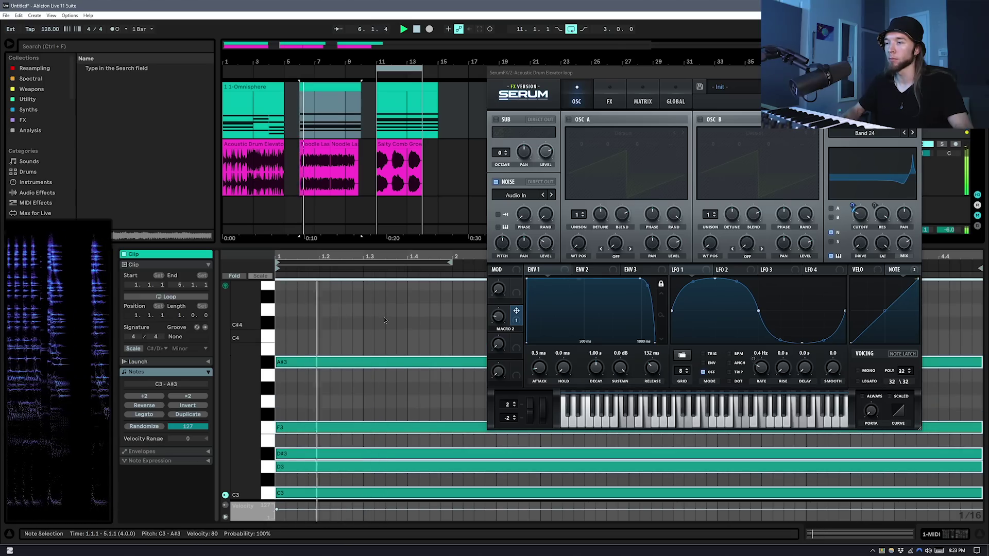